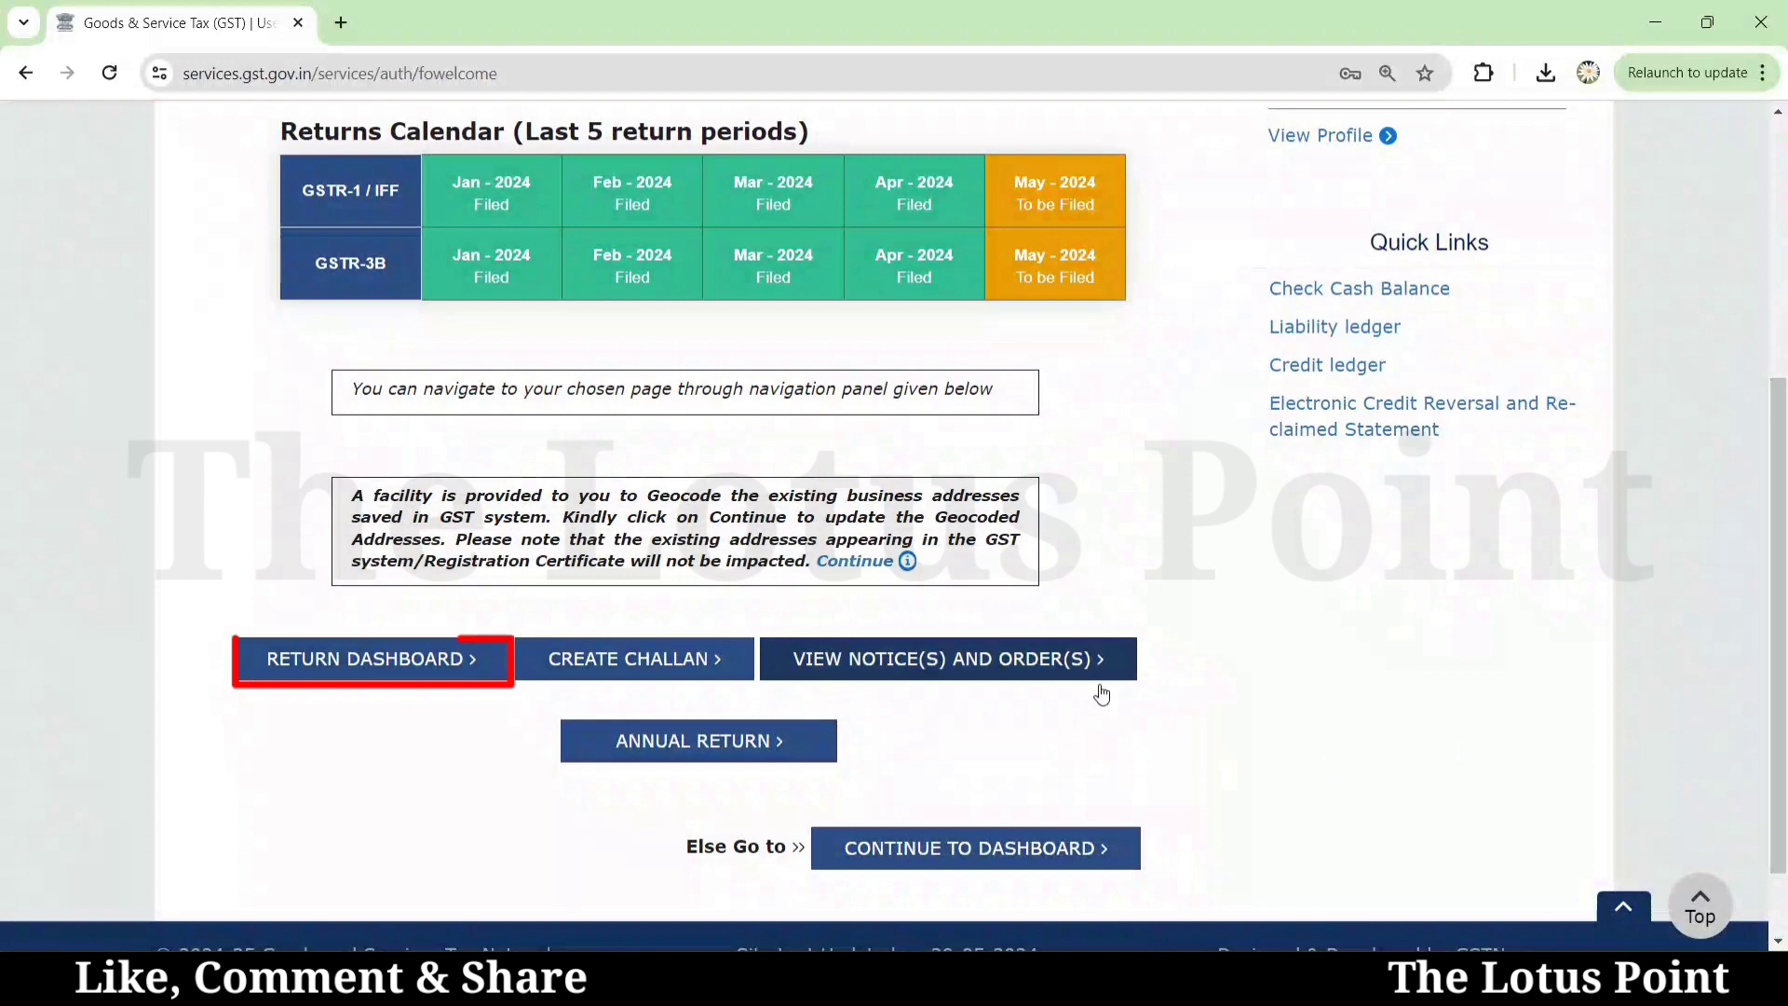
Step: Open the returns dashboard and search the returns for financial year 2024-25, Quarter 1 (Apr - Jun), period May
{"action": "left_click", "coordinate": [399, 663]}
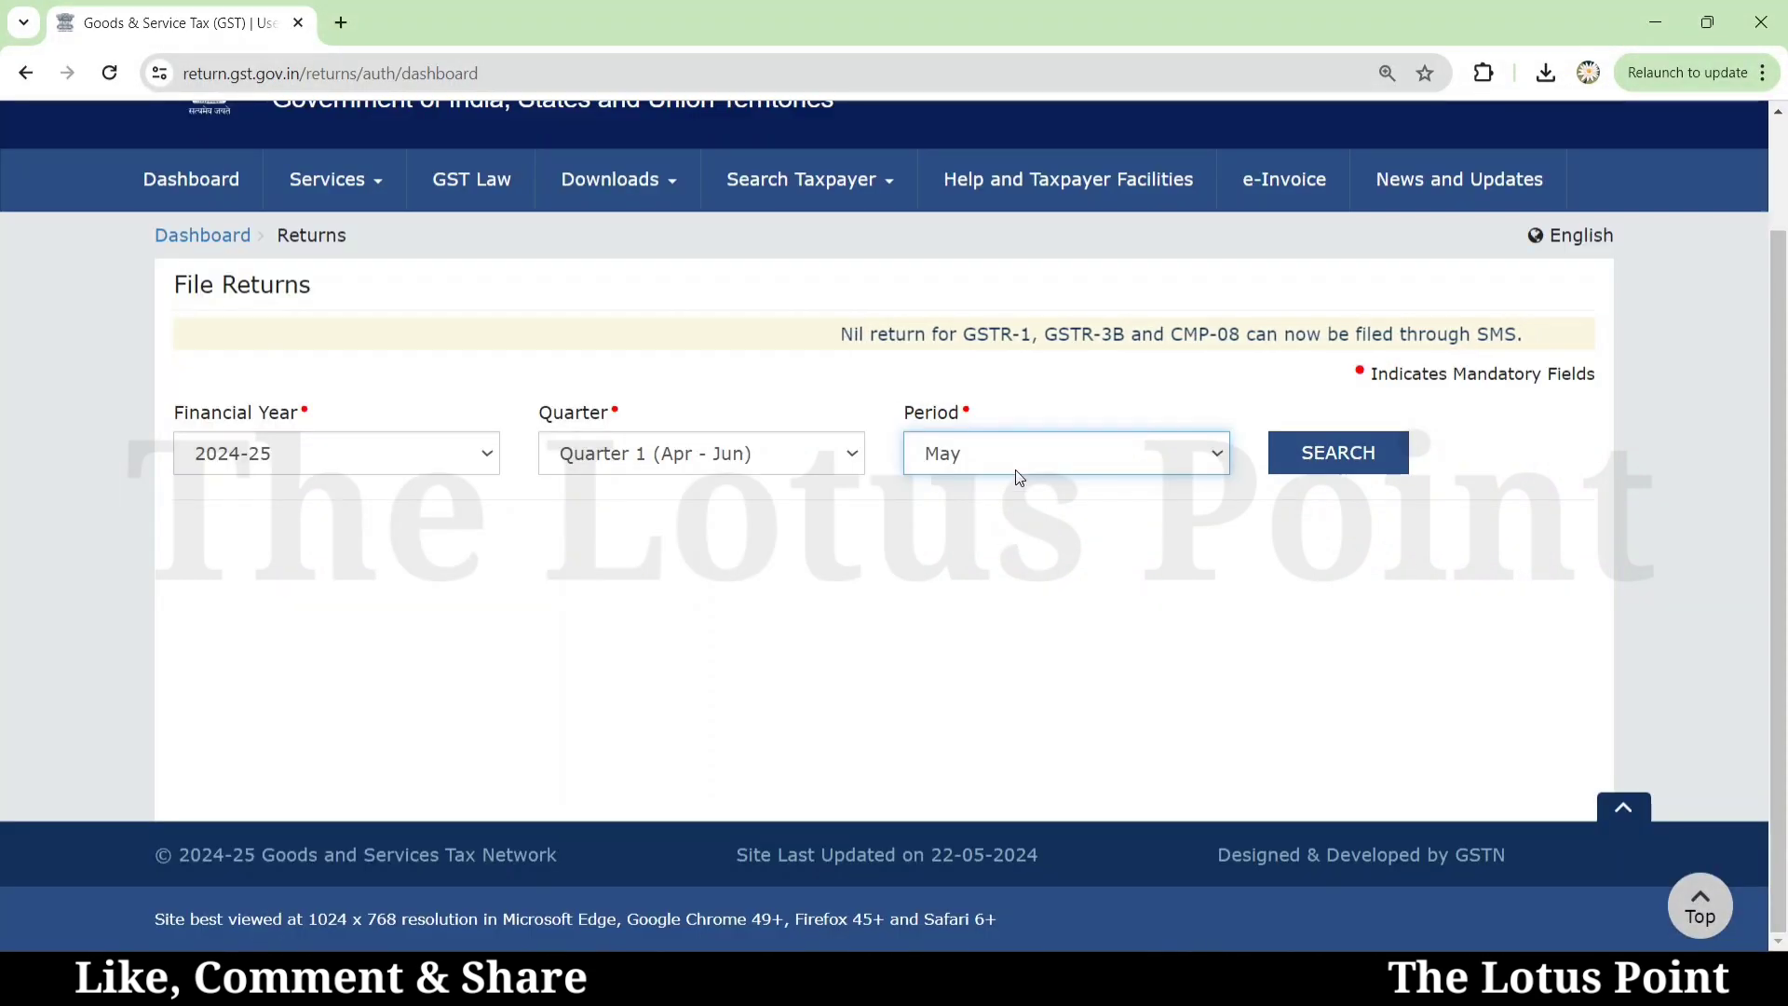
{"action": "left_click", "coordinate": [1019, 465]}
{"action": "left_click", "coordinate": [1020, 470]}
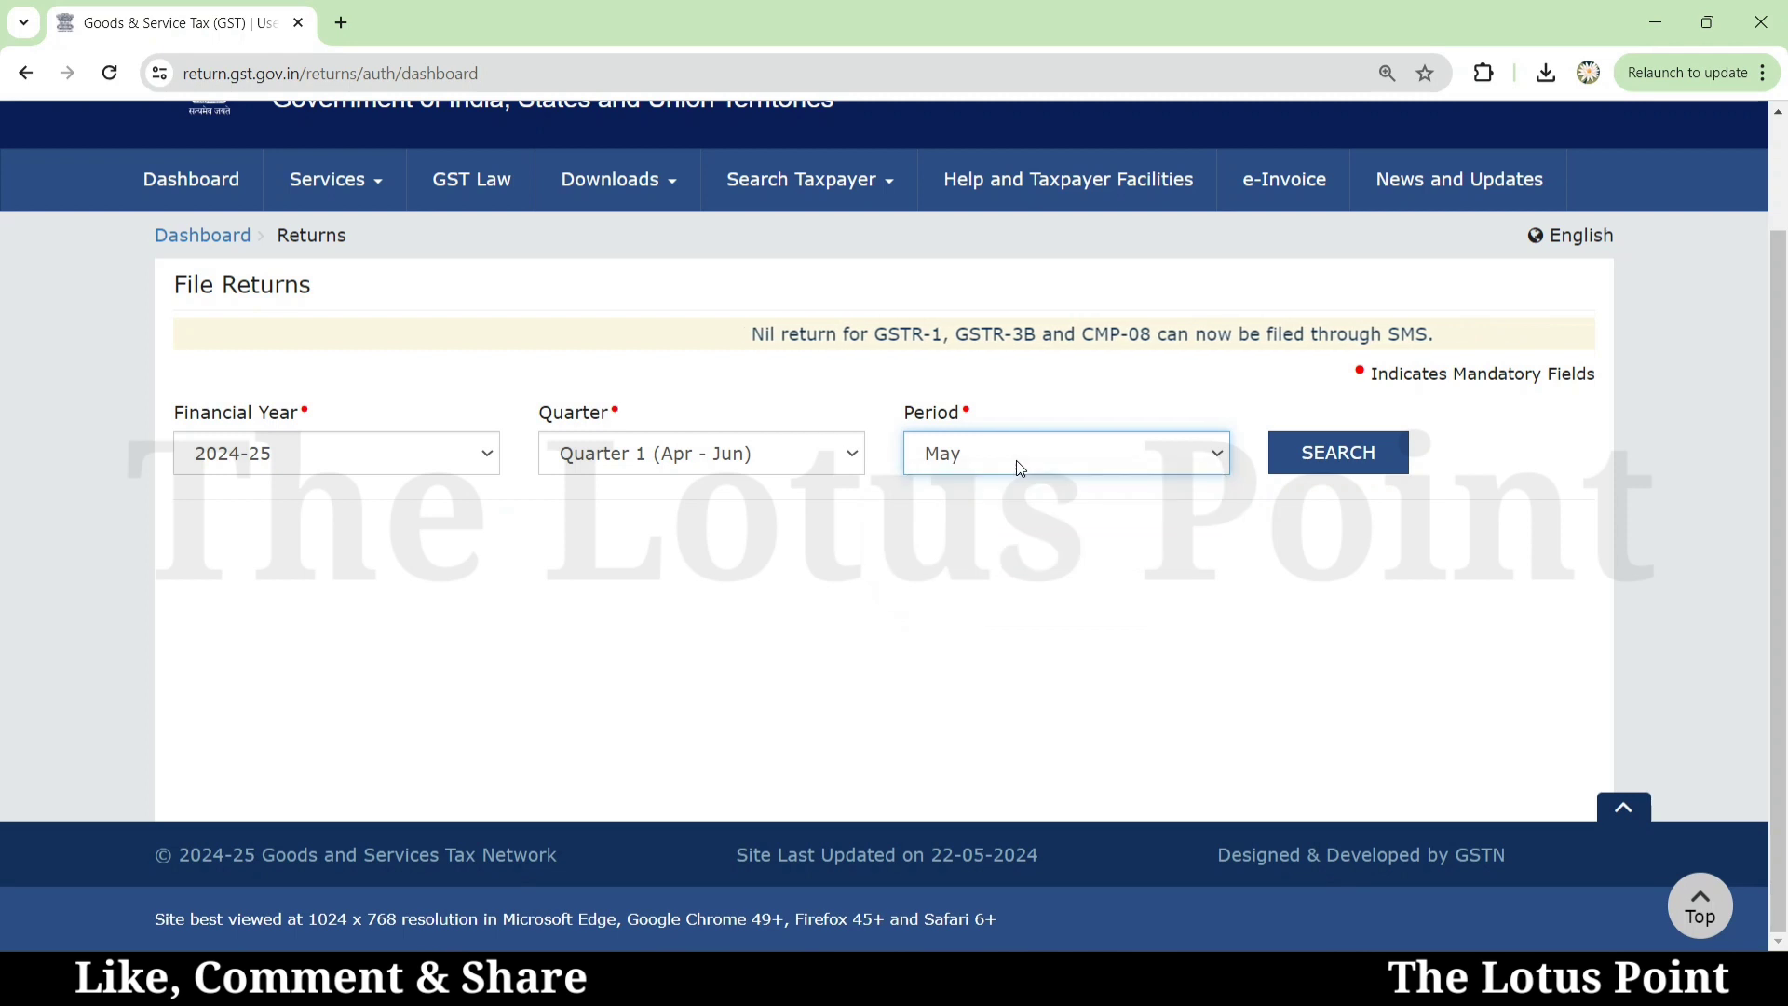
{"action": "left_click", "coordinate": [1348, 469]}
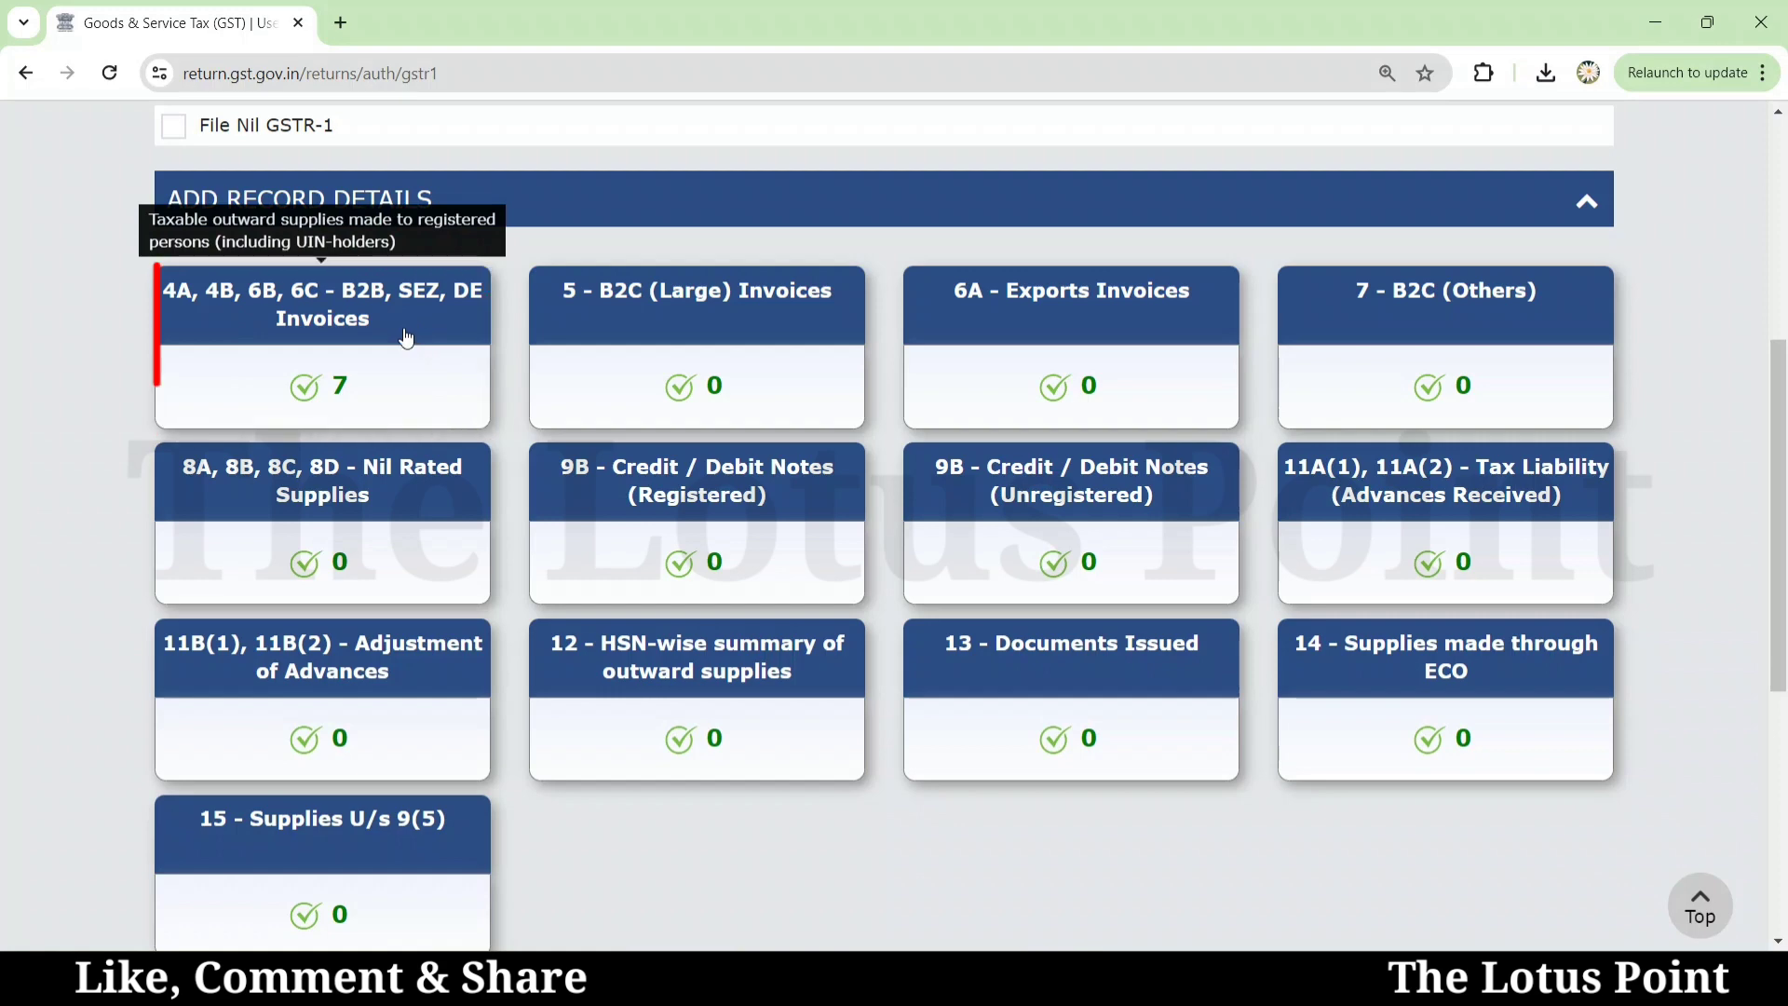
Step: Expand the e-invoice download history in GSTR-1 and request the Excel download of details from e-invoices
{"action": "left_click_drag", "start_coordinate": [1781, 386], "coordinate": [1783, 567]}
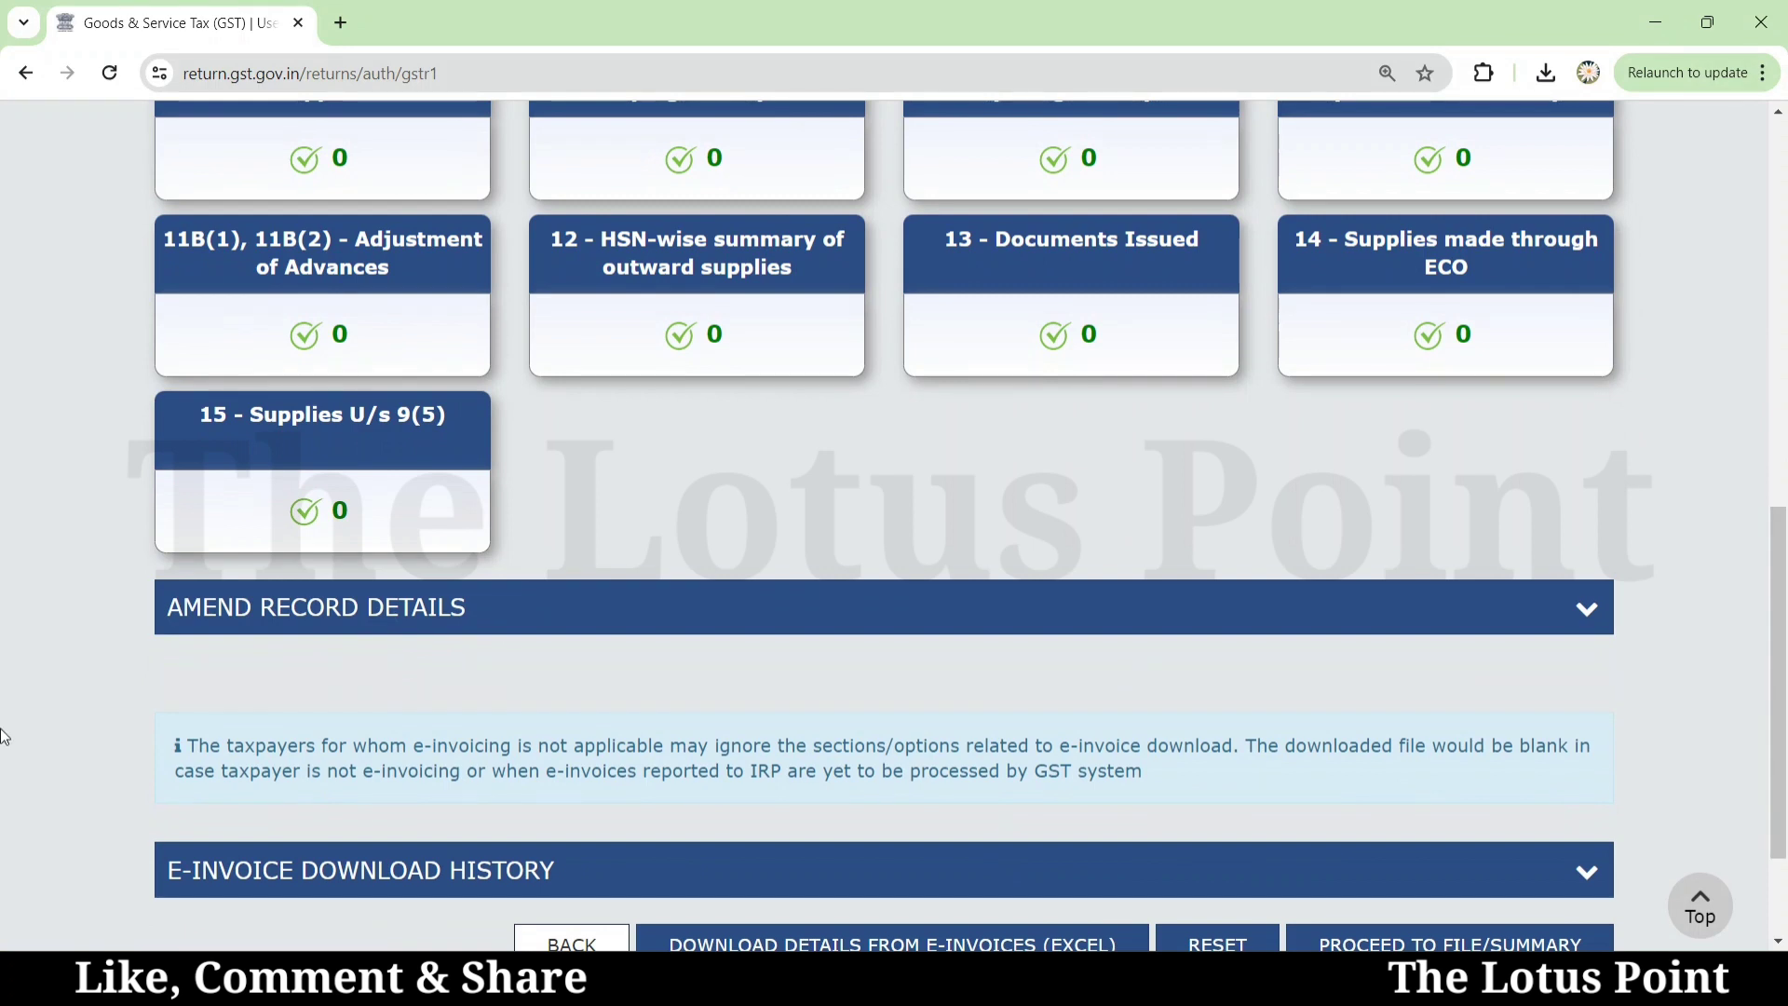
{"action": "scroll", "coordinate": [1529, 643], "scroll_direction": "down", "scroll_amount": 3}
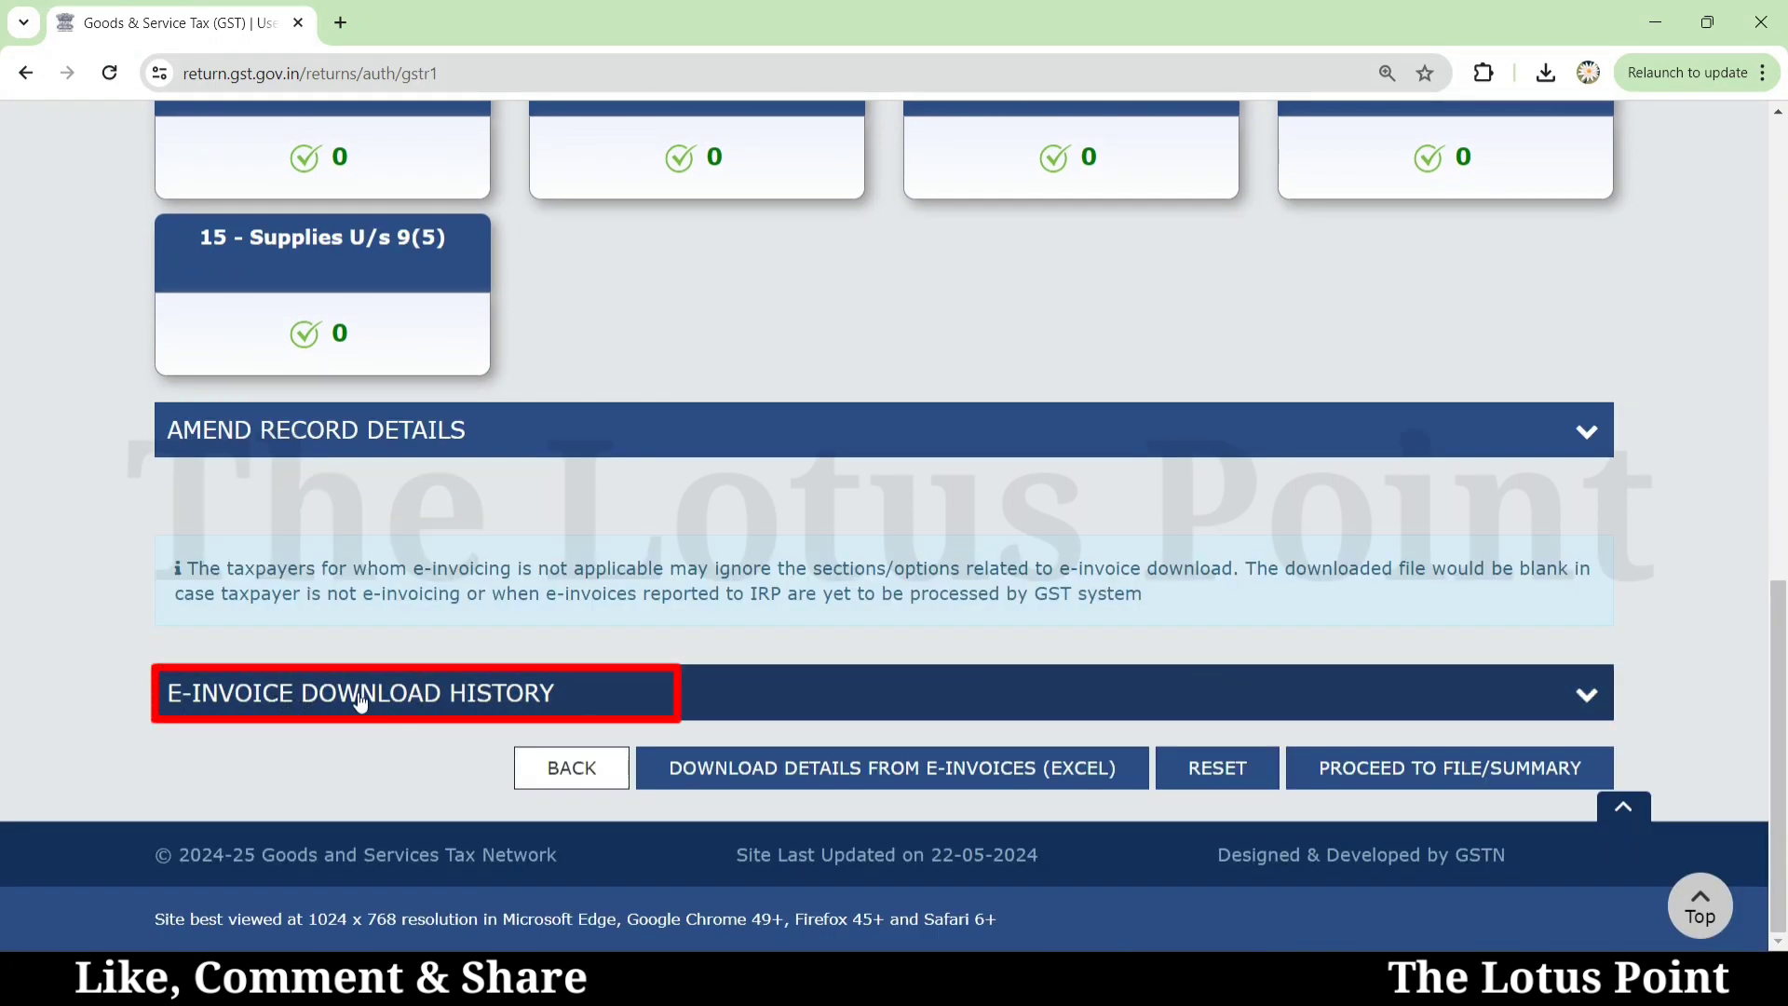
{"action": "left_click", "coordinate": [361, 702]}
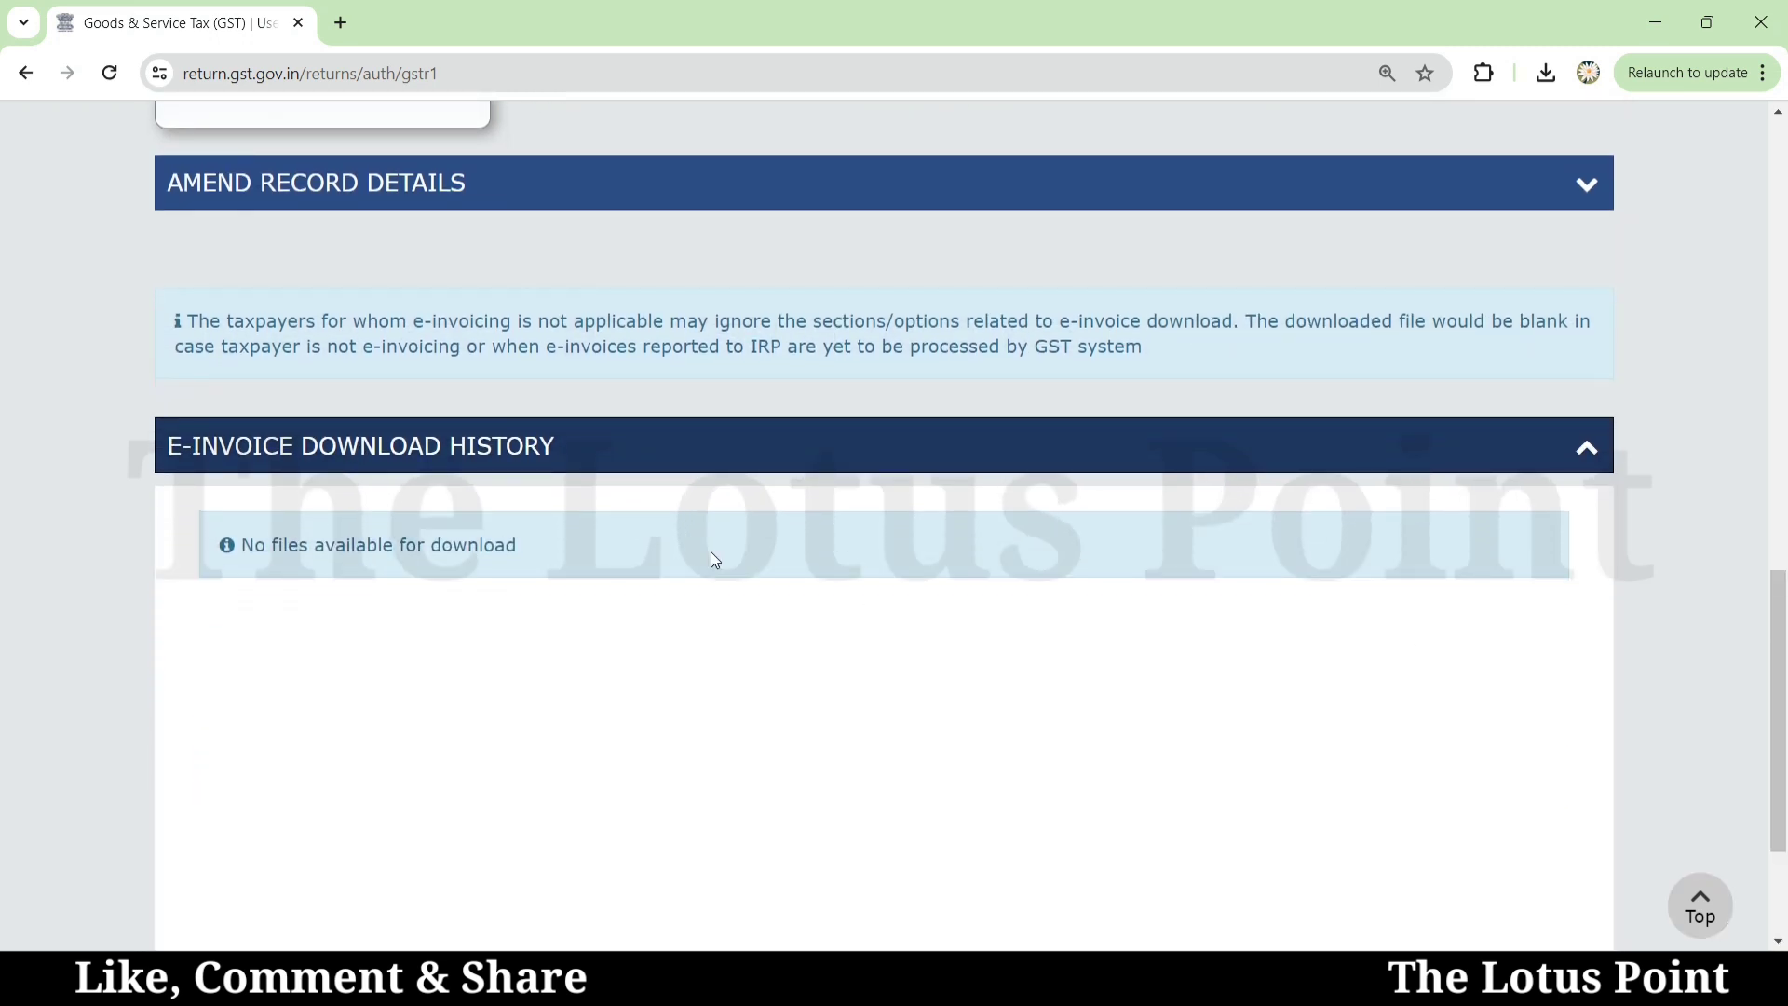
{"action": "scroll", "coordinate": [711, 556], "scroll_direction": "down", "scroll_amount": 3}
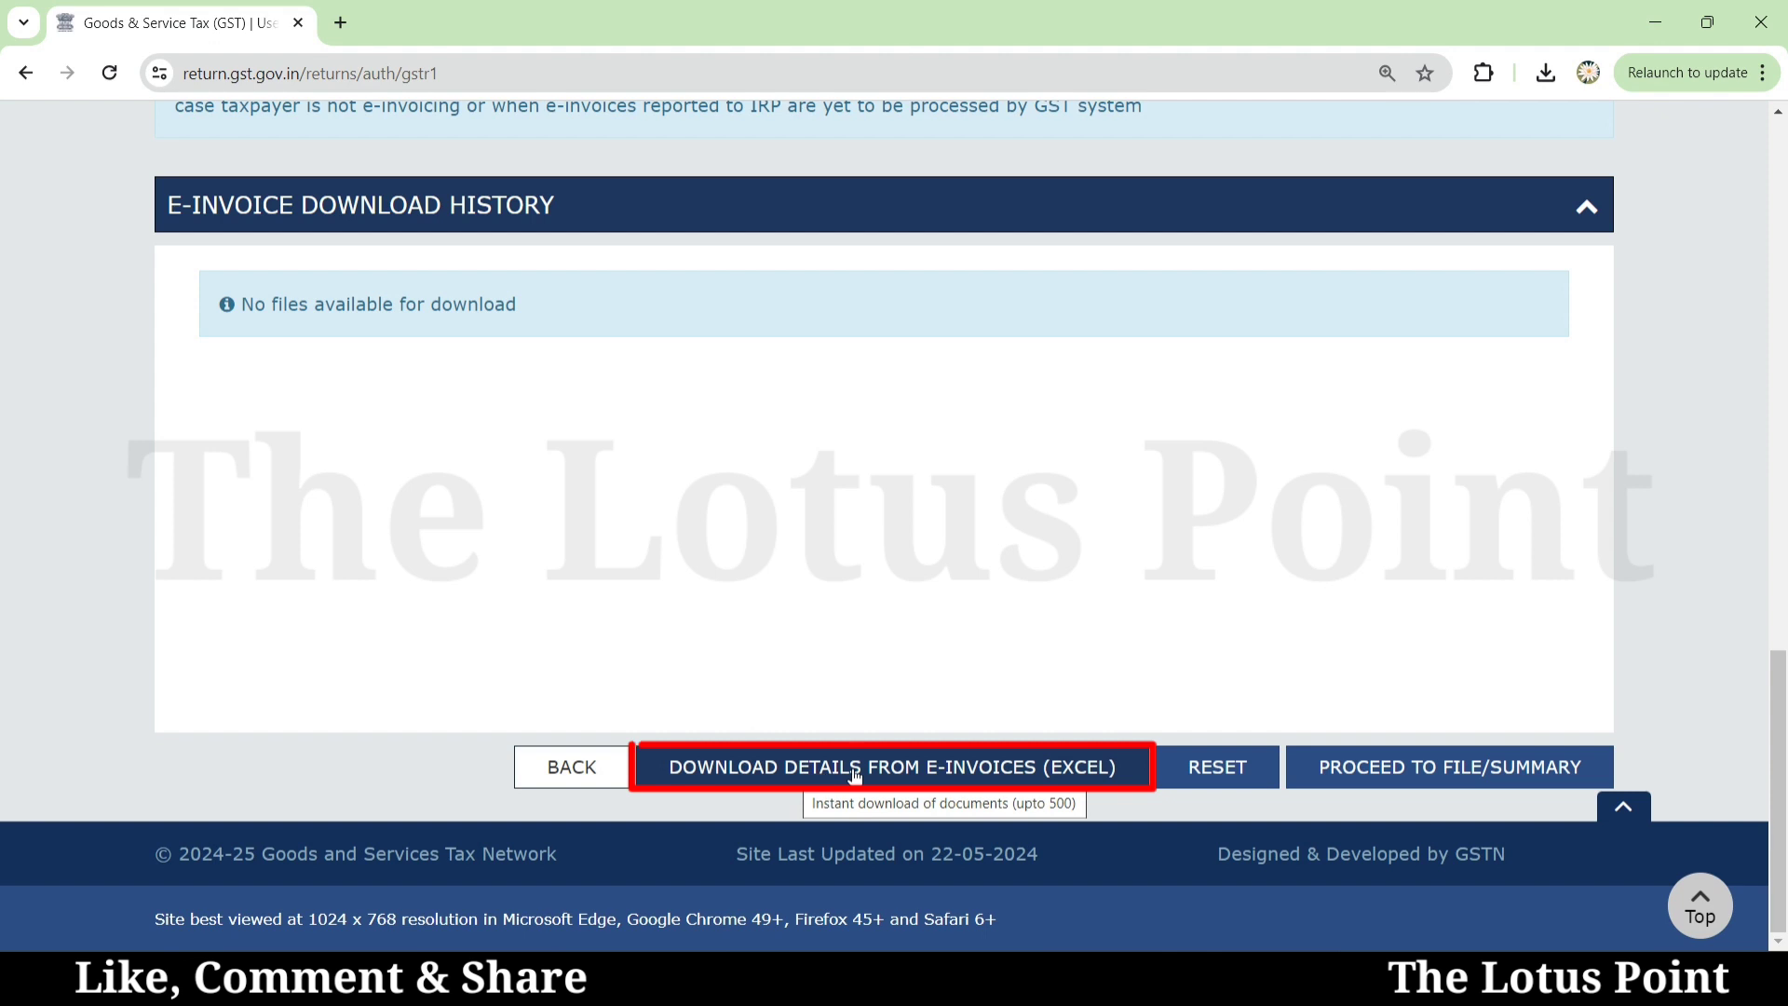
{"action": "left_click", "coordinate": [821, 776]}
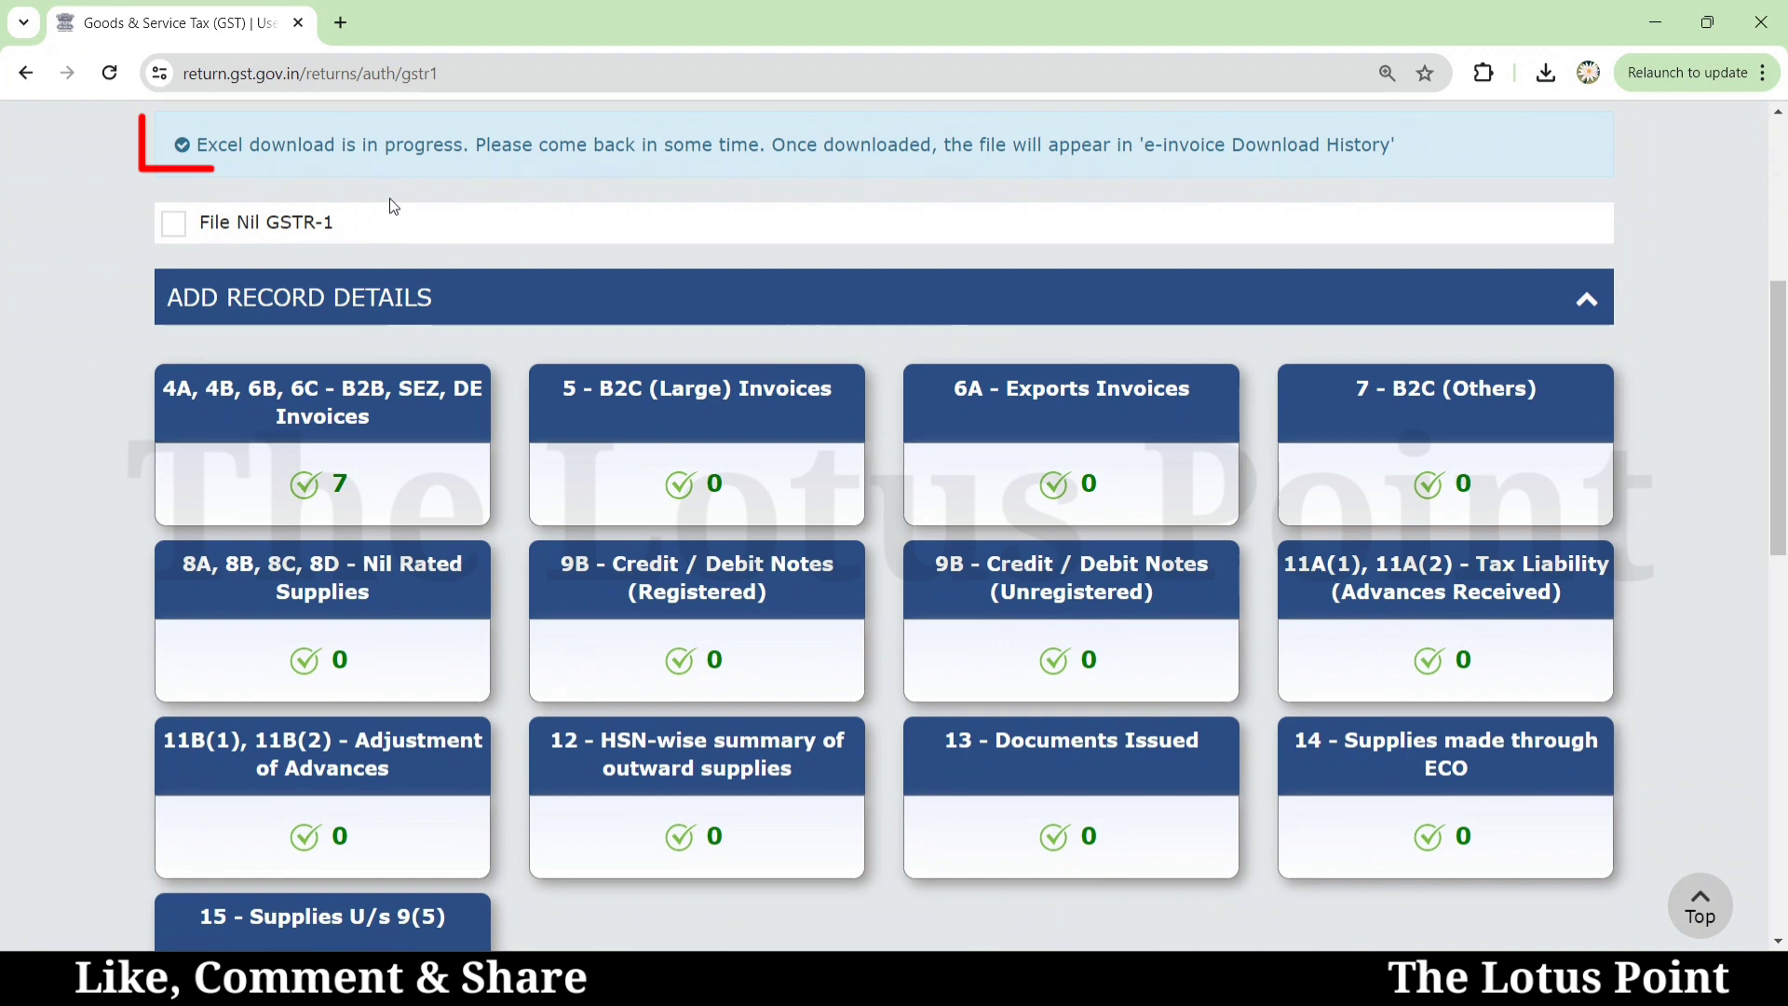
Step: Refresh the GSTR-1 page and recheck the e-invoice download history for the requested file
{"action": "scroll", "coordinate": [394, 206], "scroll_direction": "up", "scroll_amount": 3}
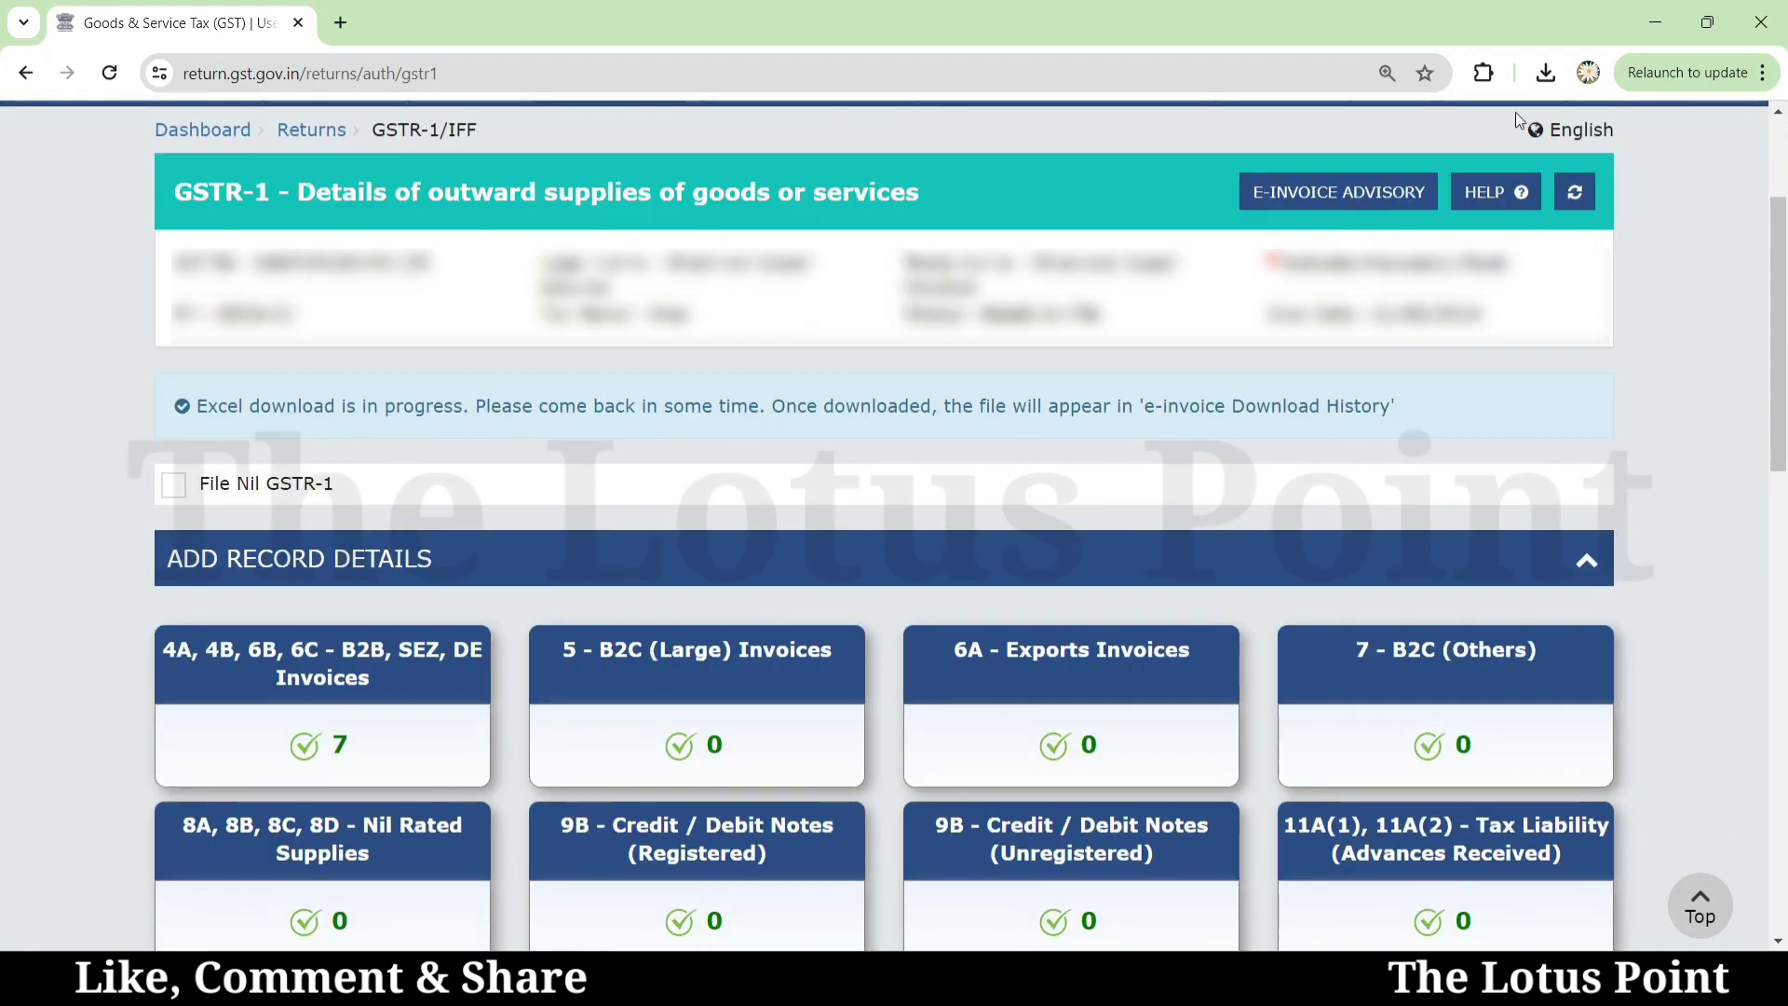
{"action": "left_click", "coordinate": [1578, 198]}
{"action": "scroll", "coordinate": [1783, 445], "scroll_direction": "down", "scroll_amount": 3}
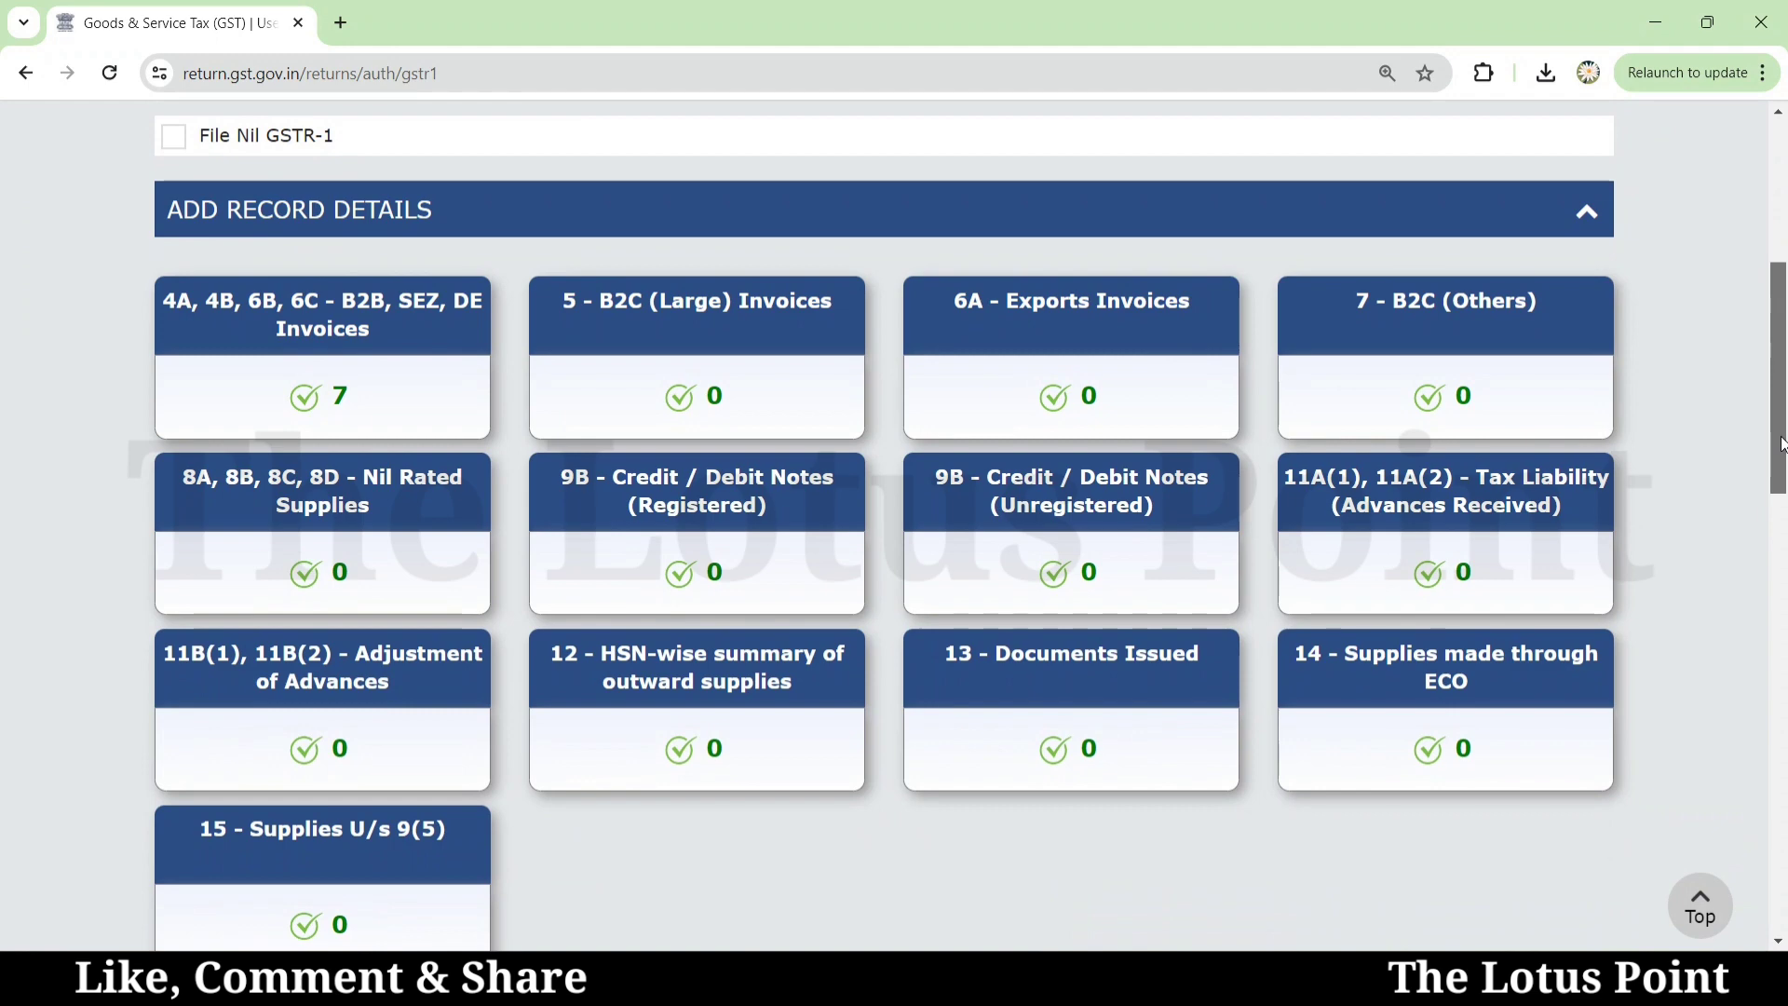
{"action": "left_click_drag", "start_coordinate": [1783, 445], "coordinate": [1783, 875]}
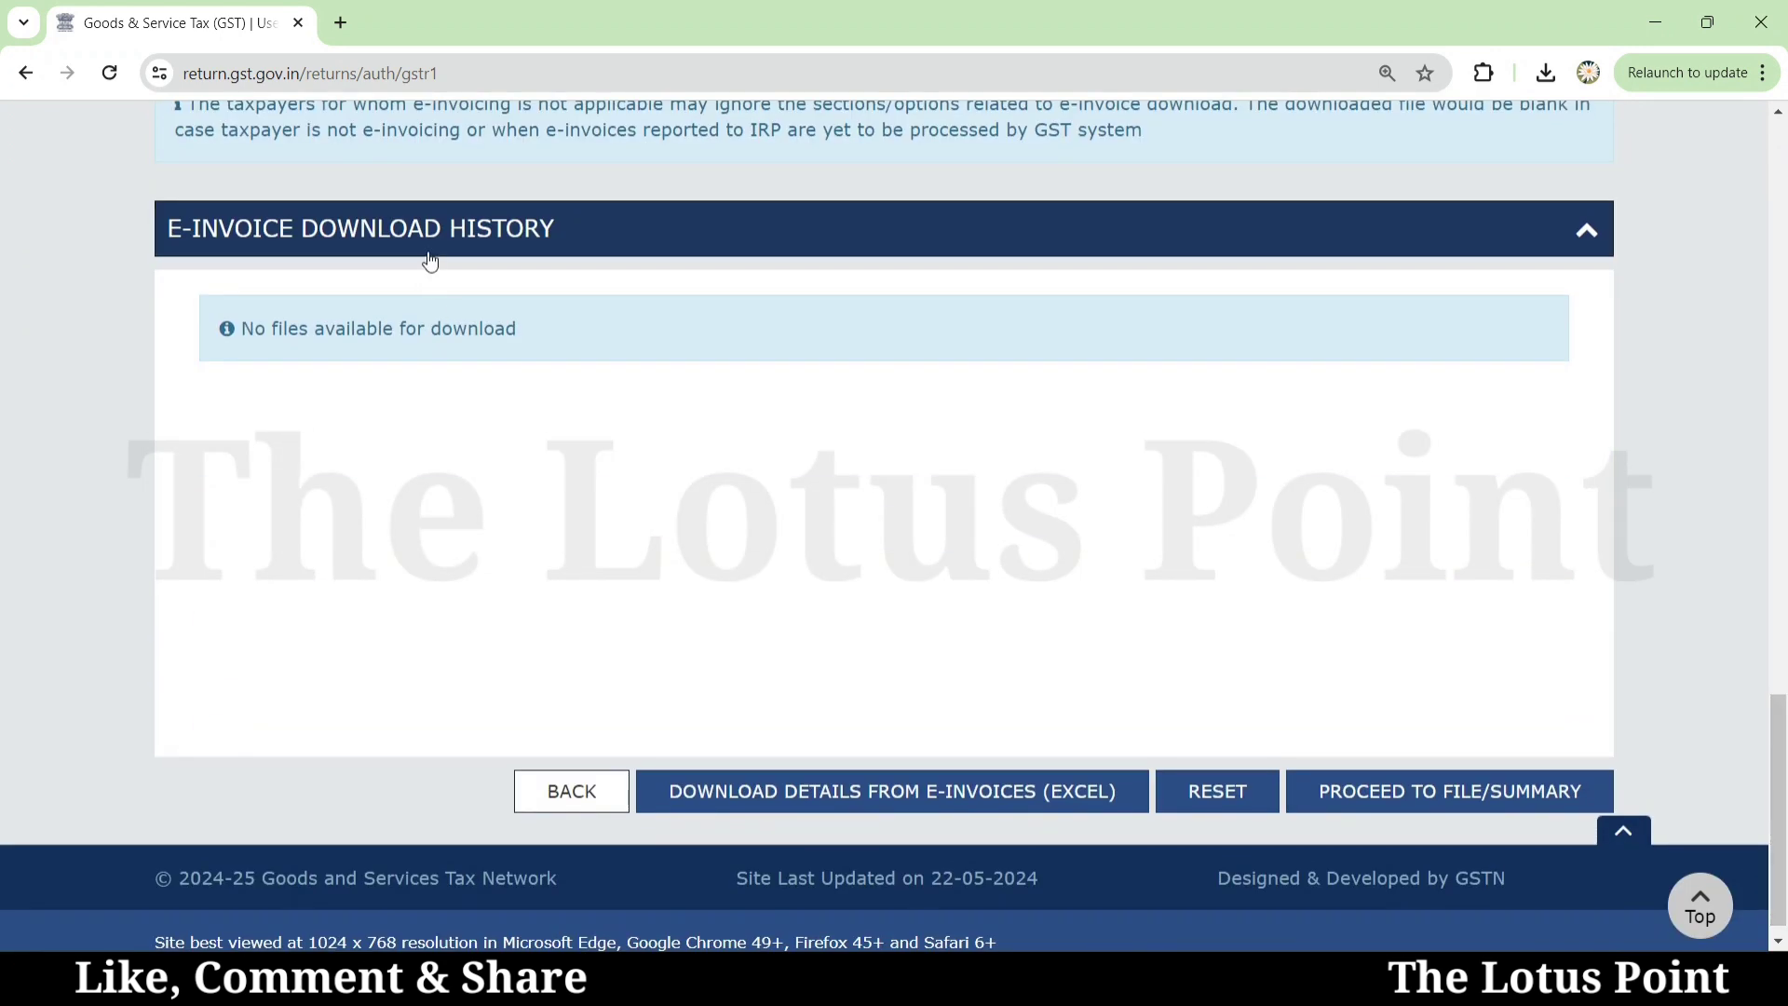
{"action": "left_click", "coordinate": [519, 233]}
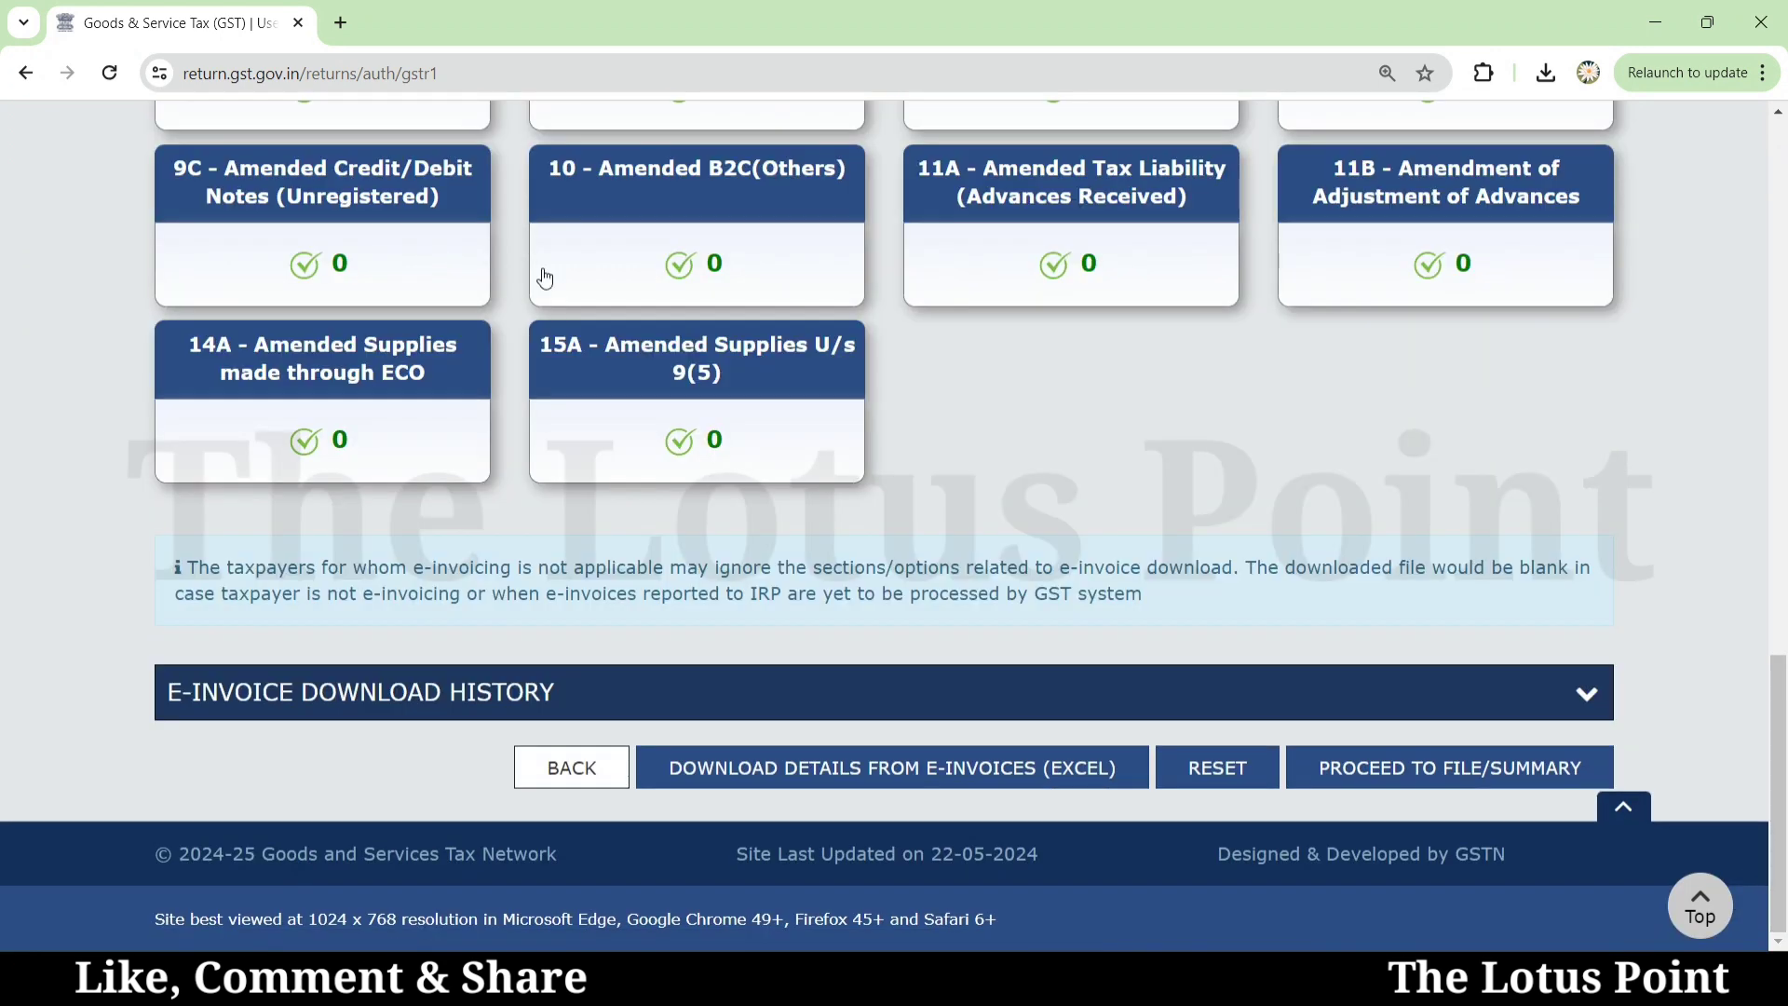
{"action": "left_click", "coordinate": [577, 711]}
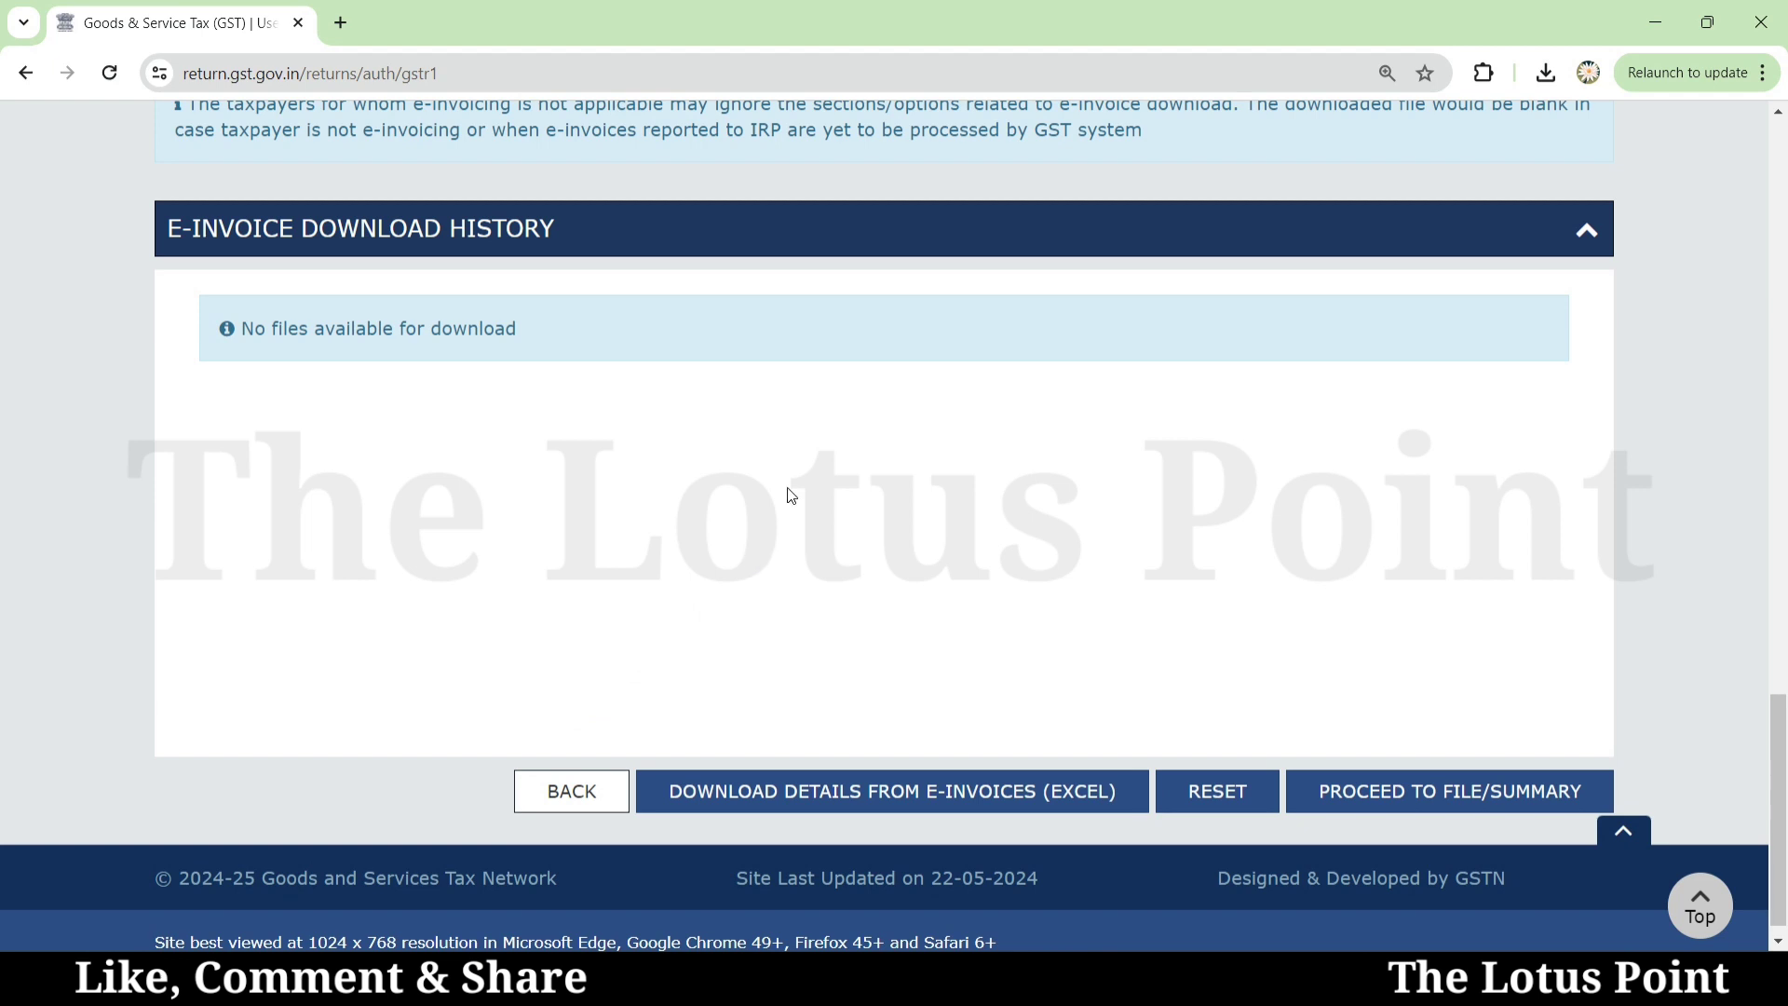
Step: Expand the Amend Record Details section and open the 9A - Amended B2B Invoices table
{"action": "scroll", "coordinate": [788, 492], "scroll_direction": "up", "scroll_amount": 8}
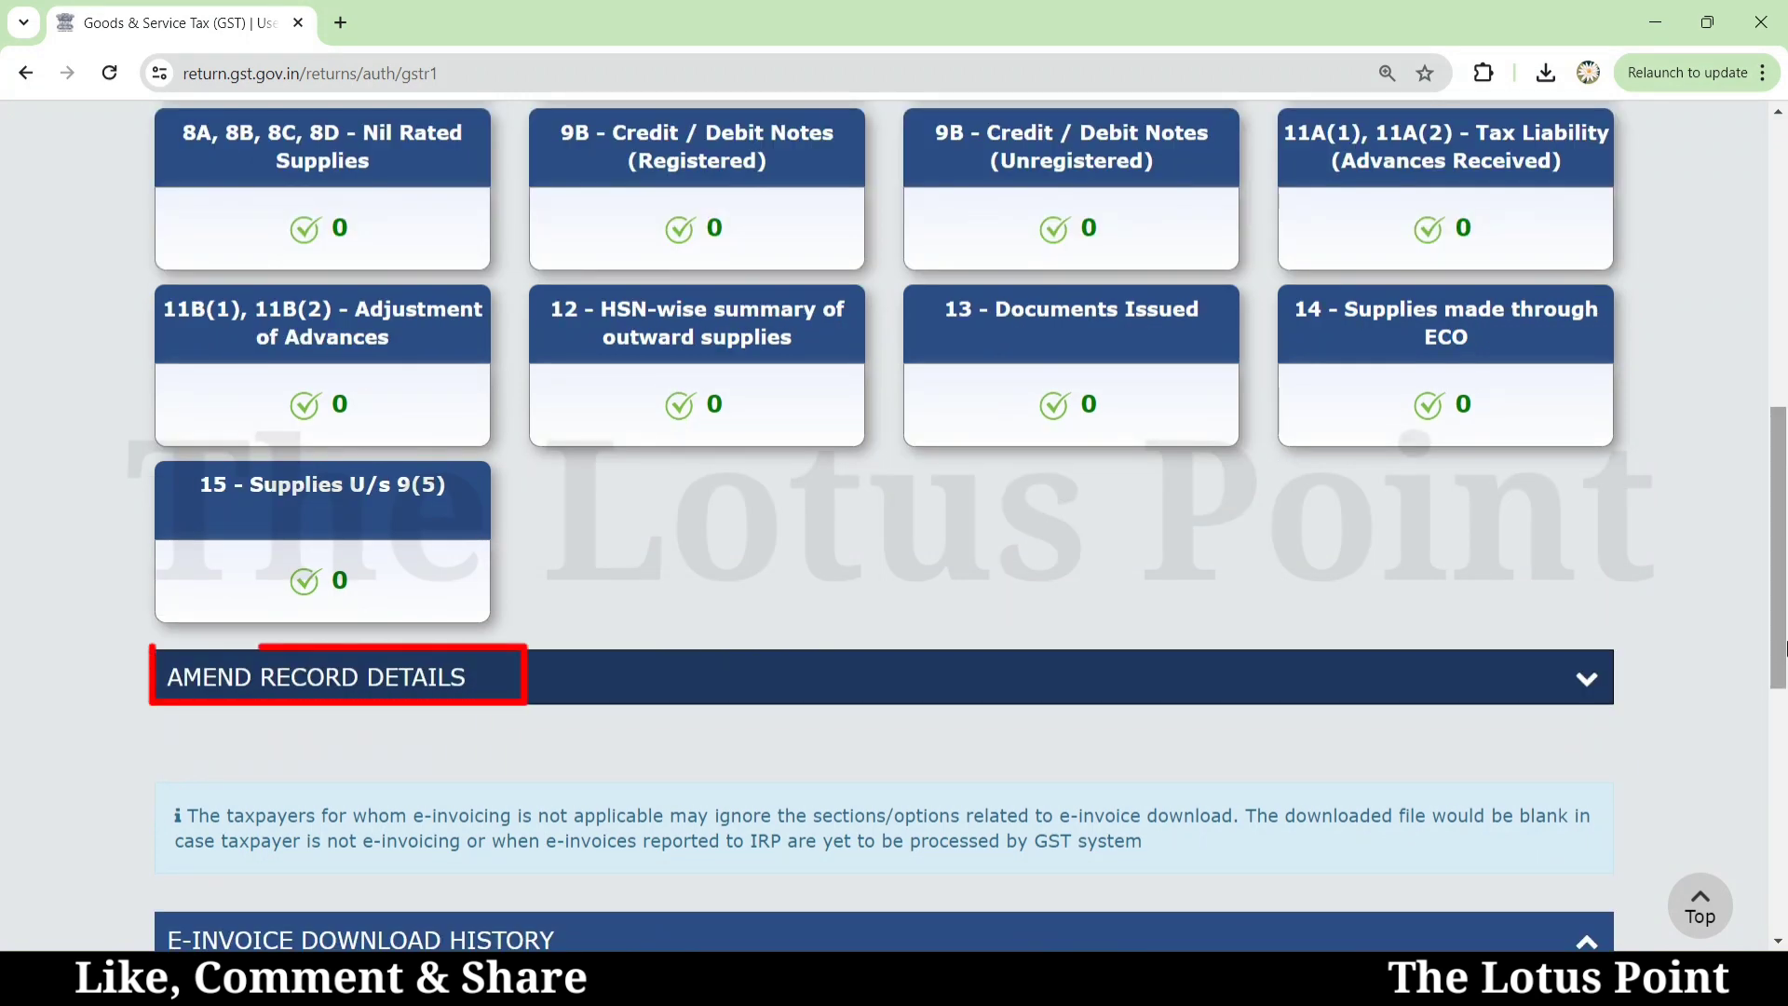
{"action": "left_click", "coordinate": [1108, 689]}
{"action": "scroll", "coordinate": [1108, 689], "scroll_direction": "down", "scroll_amount": 5}
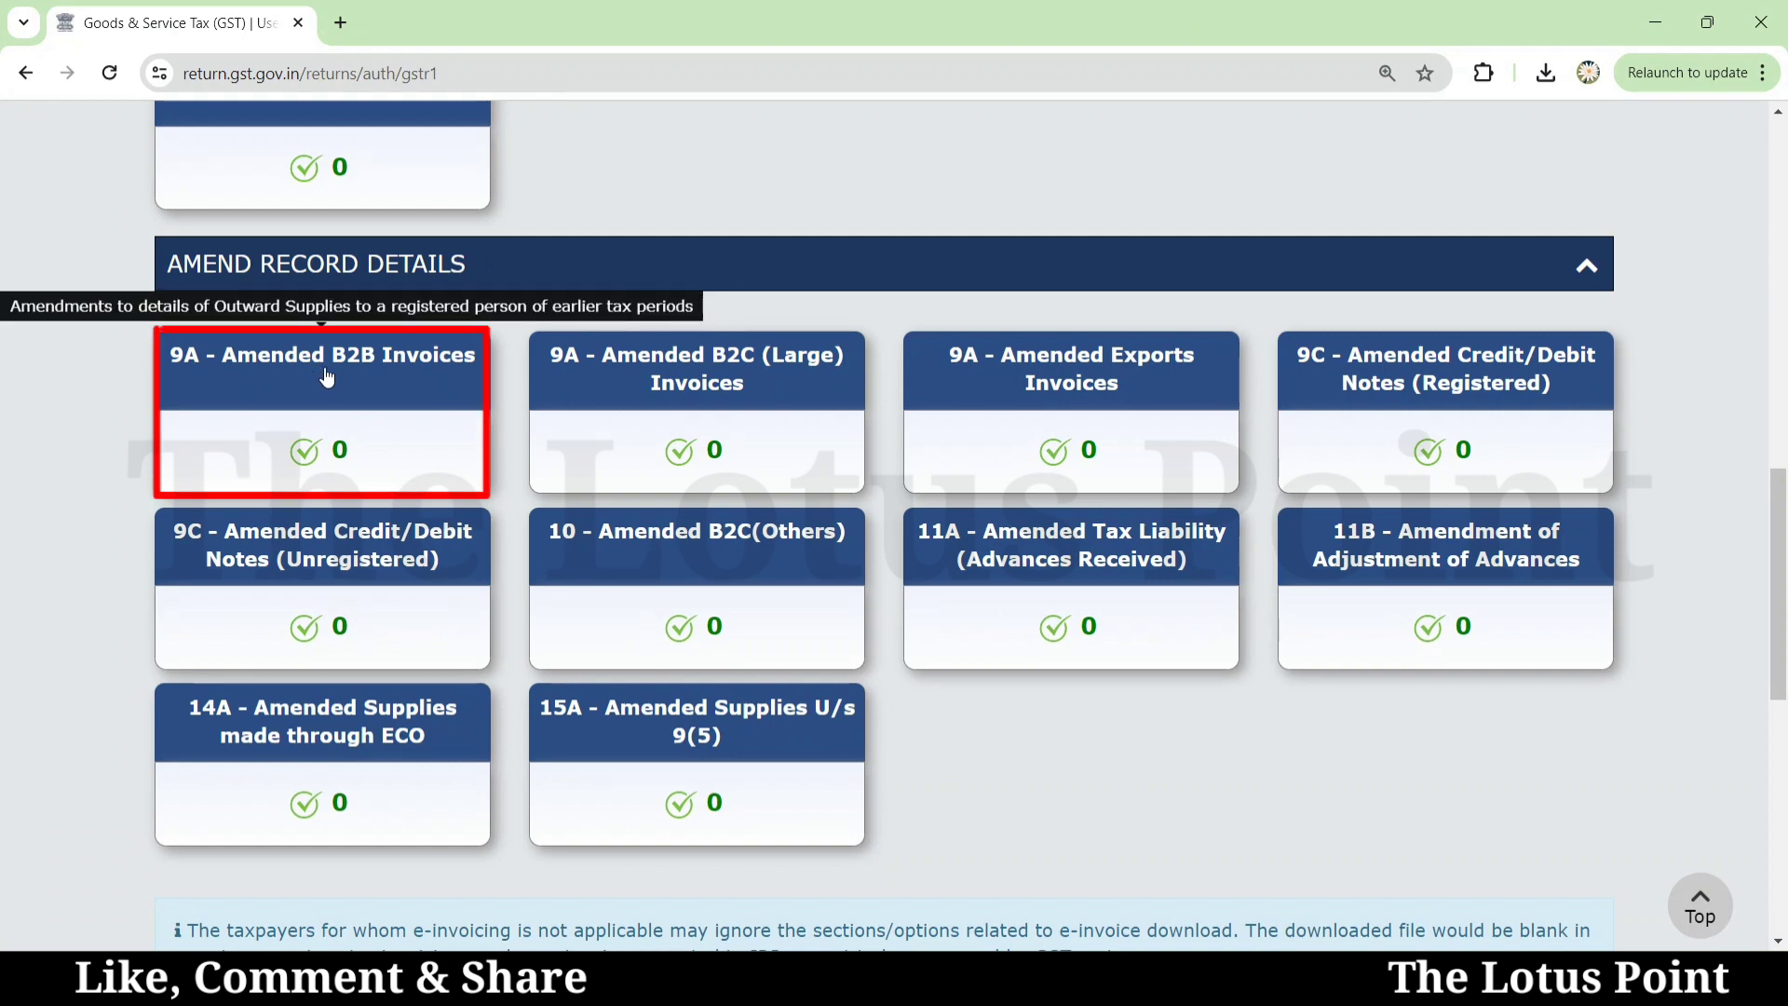
{"action": "left_click", "coordinate": [348, 377]}
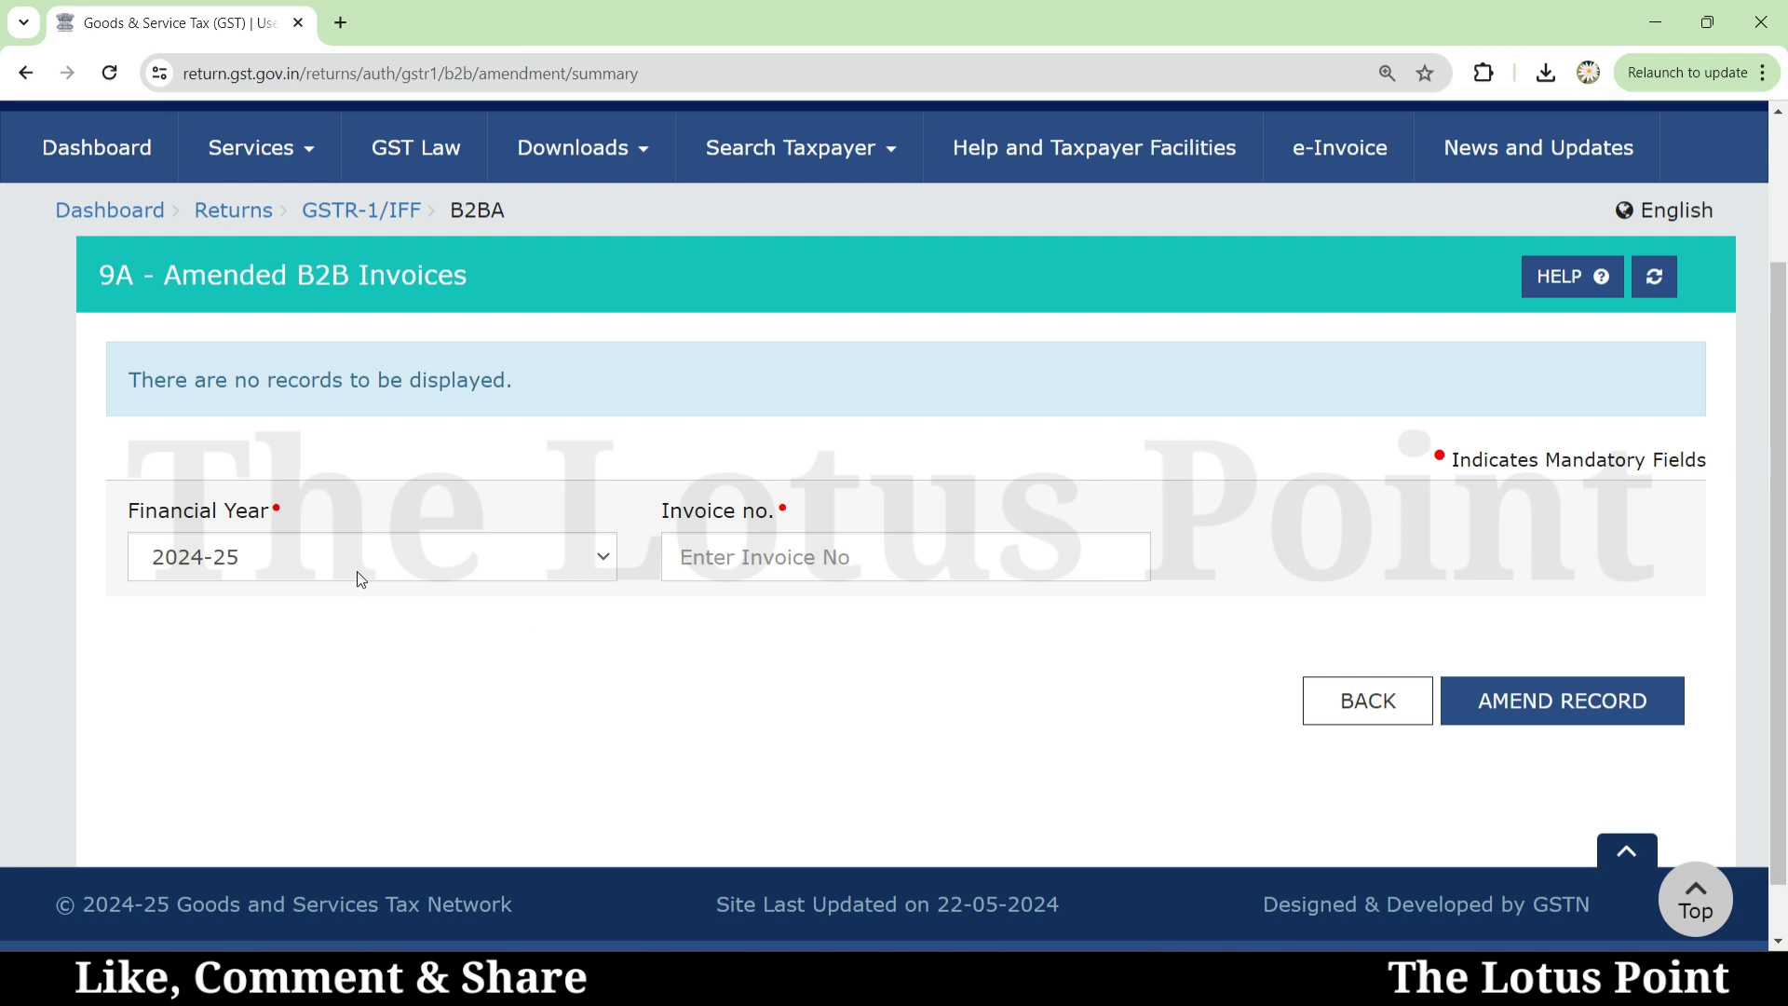
Step: Call up invoice no. 18 of financial year 2024-25 for amendment
{"action": "left_click", "coordinate": [727, 555]}
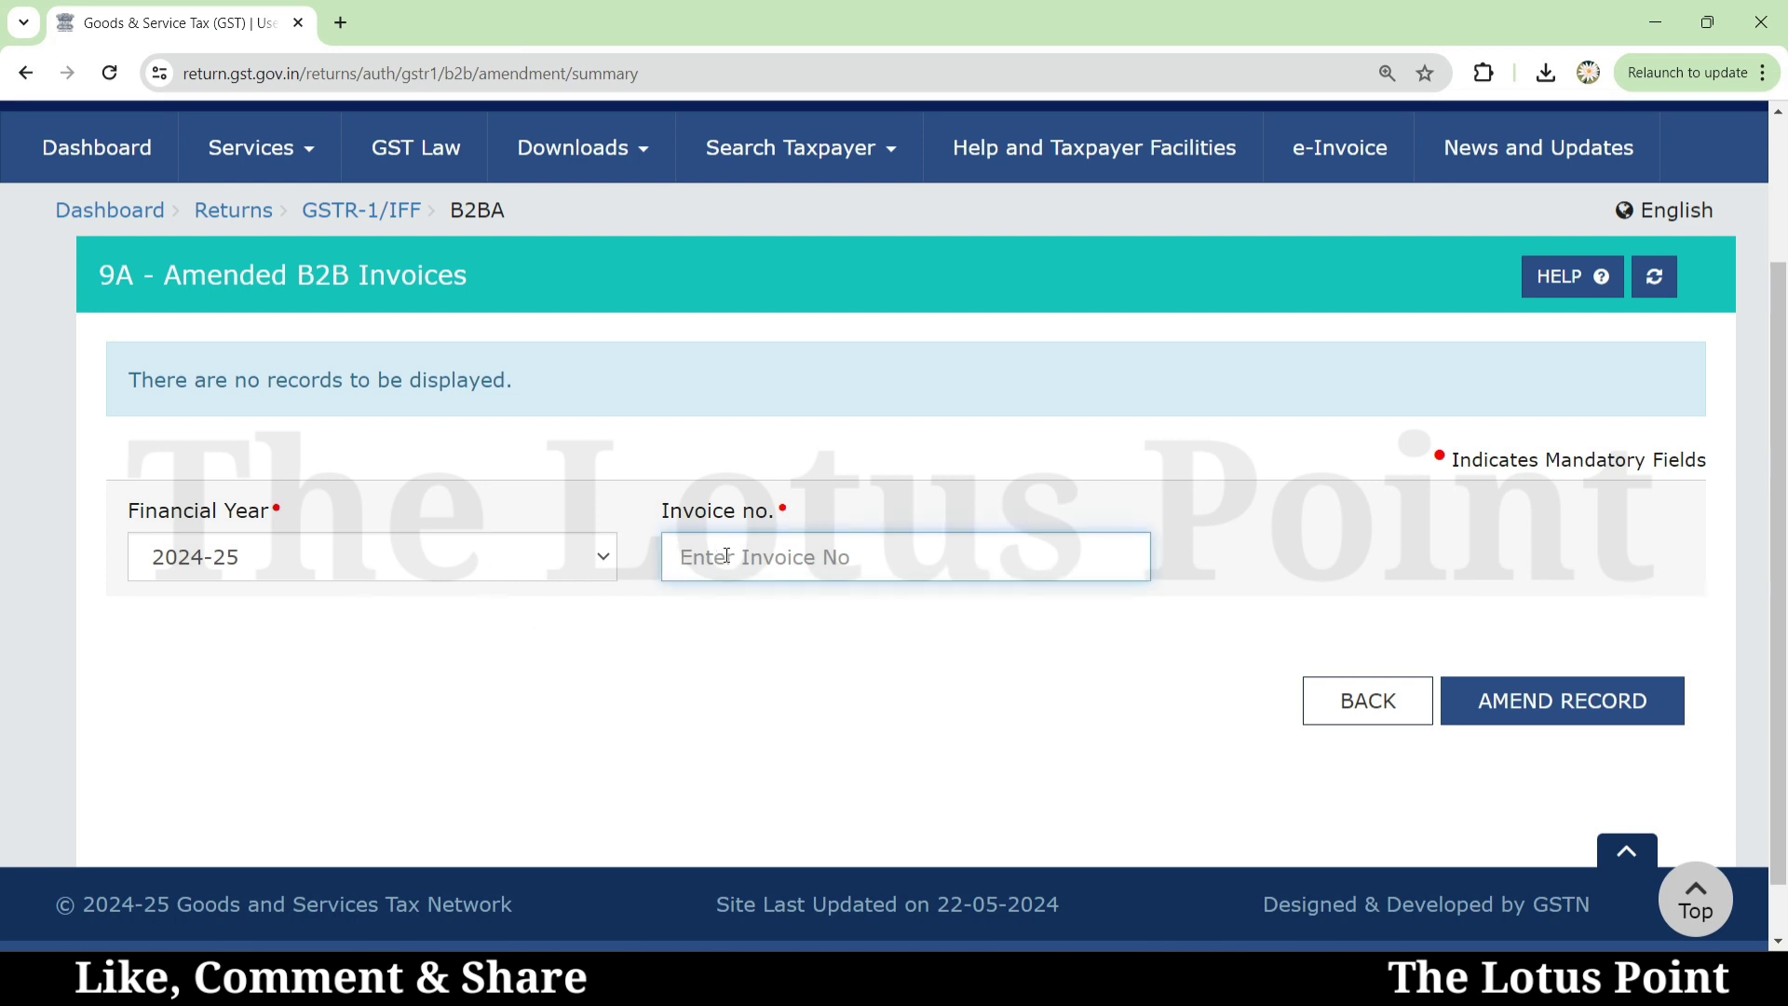
{"action": "type", "text": "18"}
{"action": "left_click", "coordinate": [1561, 711]}
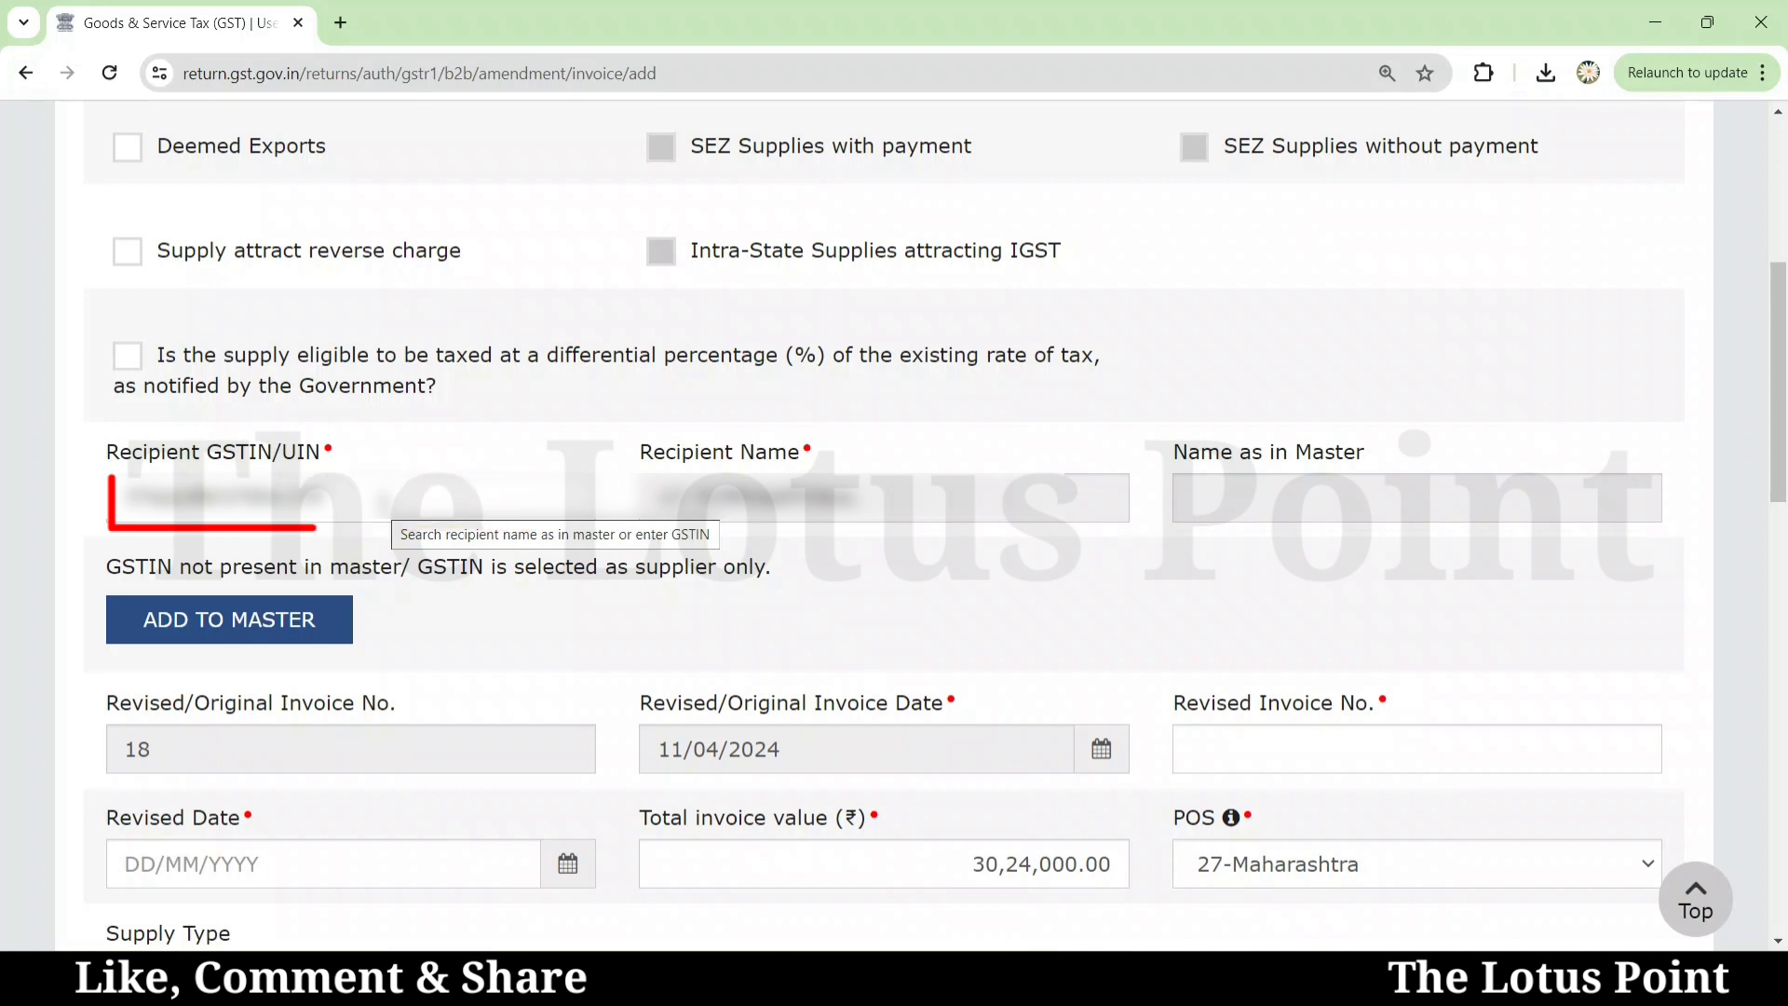
Step: Enter 18 as the revised invoice number and 11/04/2024 as the revised date
{"action": "left_click", "coordinate": [1318, 745]}
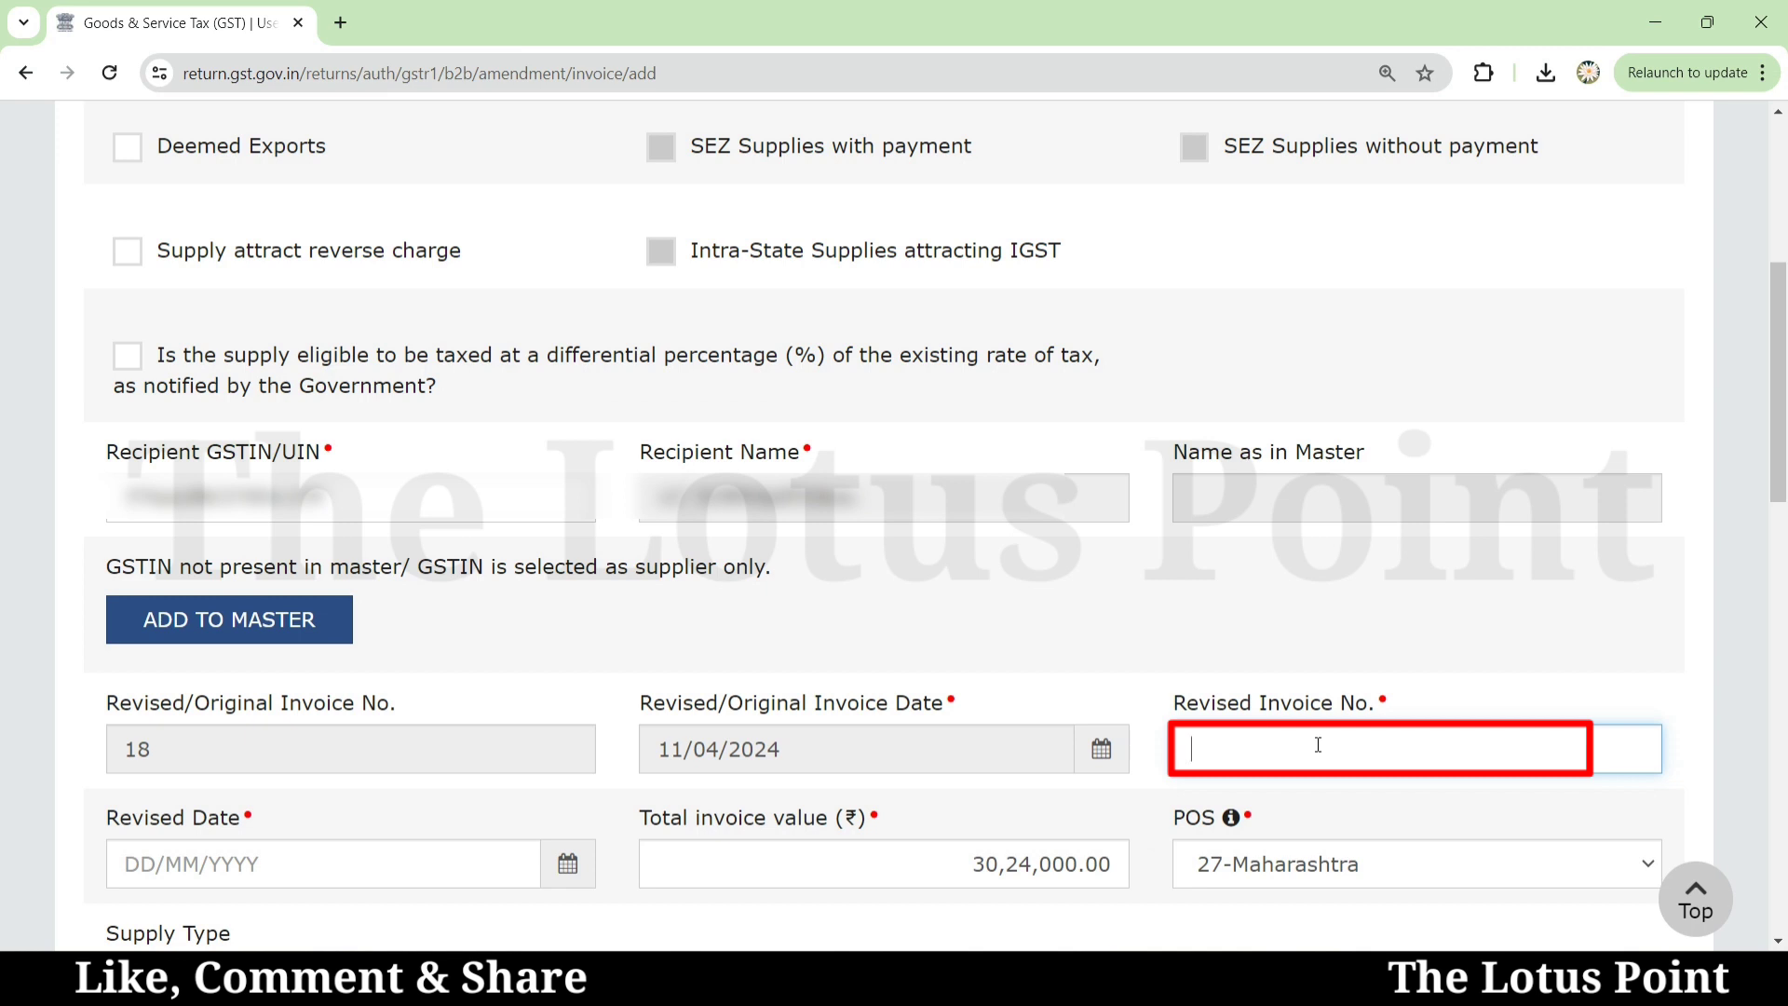
{"action": "type", "text": "18"}
{"action": "left_click", "coordinate": [109, 863]}
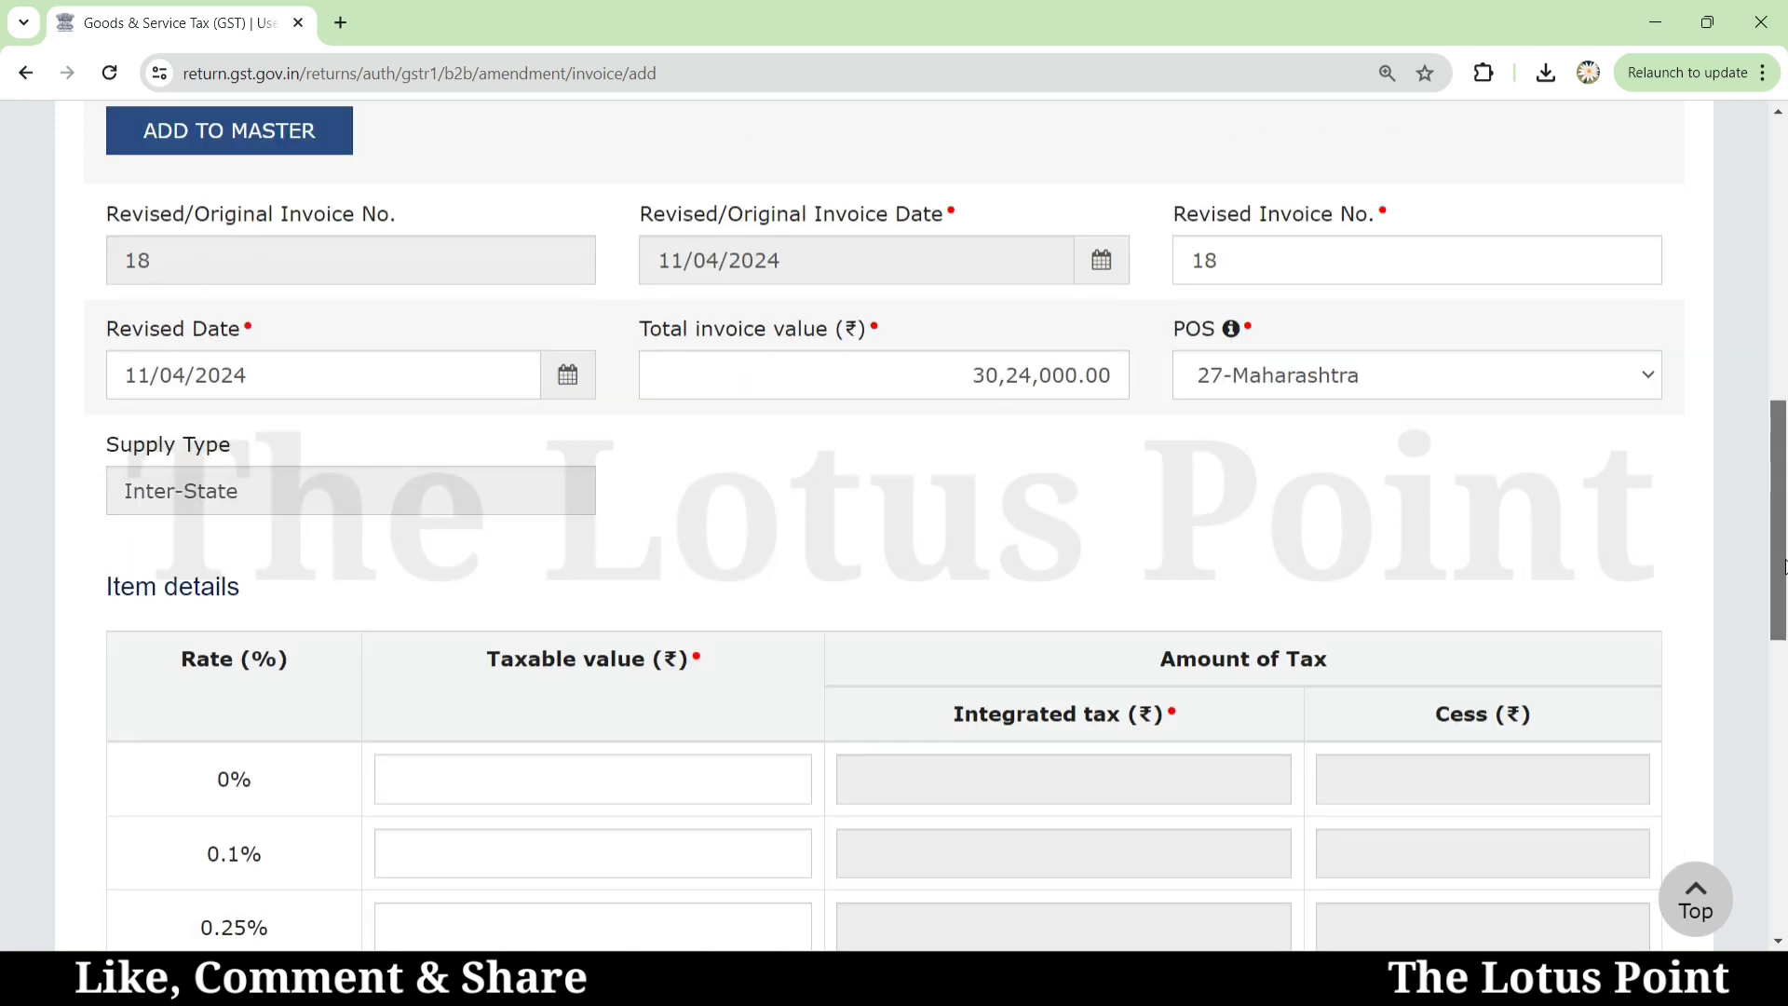
Step: Set the taxable value in the 12% rate row of the item details to 2500000
{"action": "left_click_drag", "start_coordinate": [1784, 566], "coordinate": [1785, 772]}
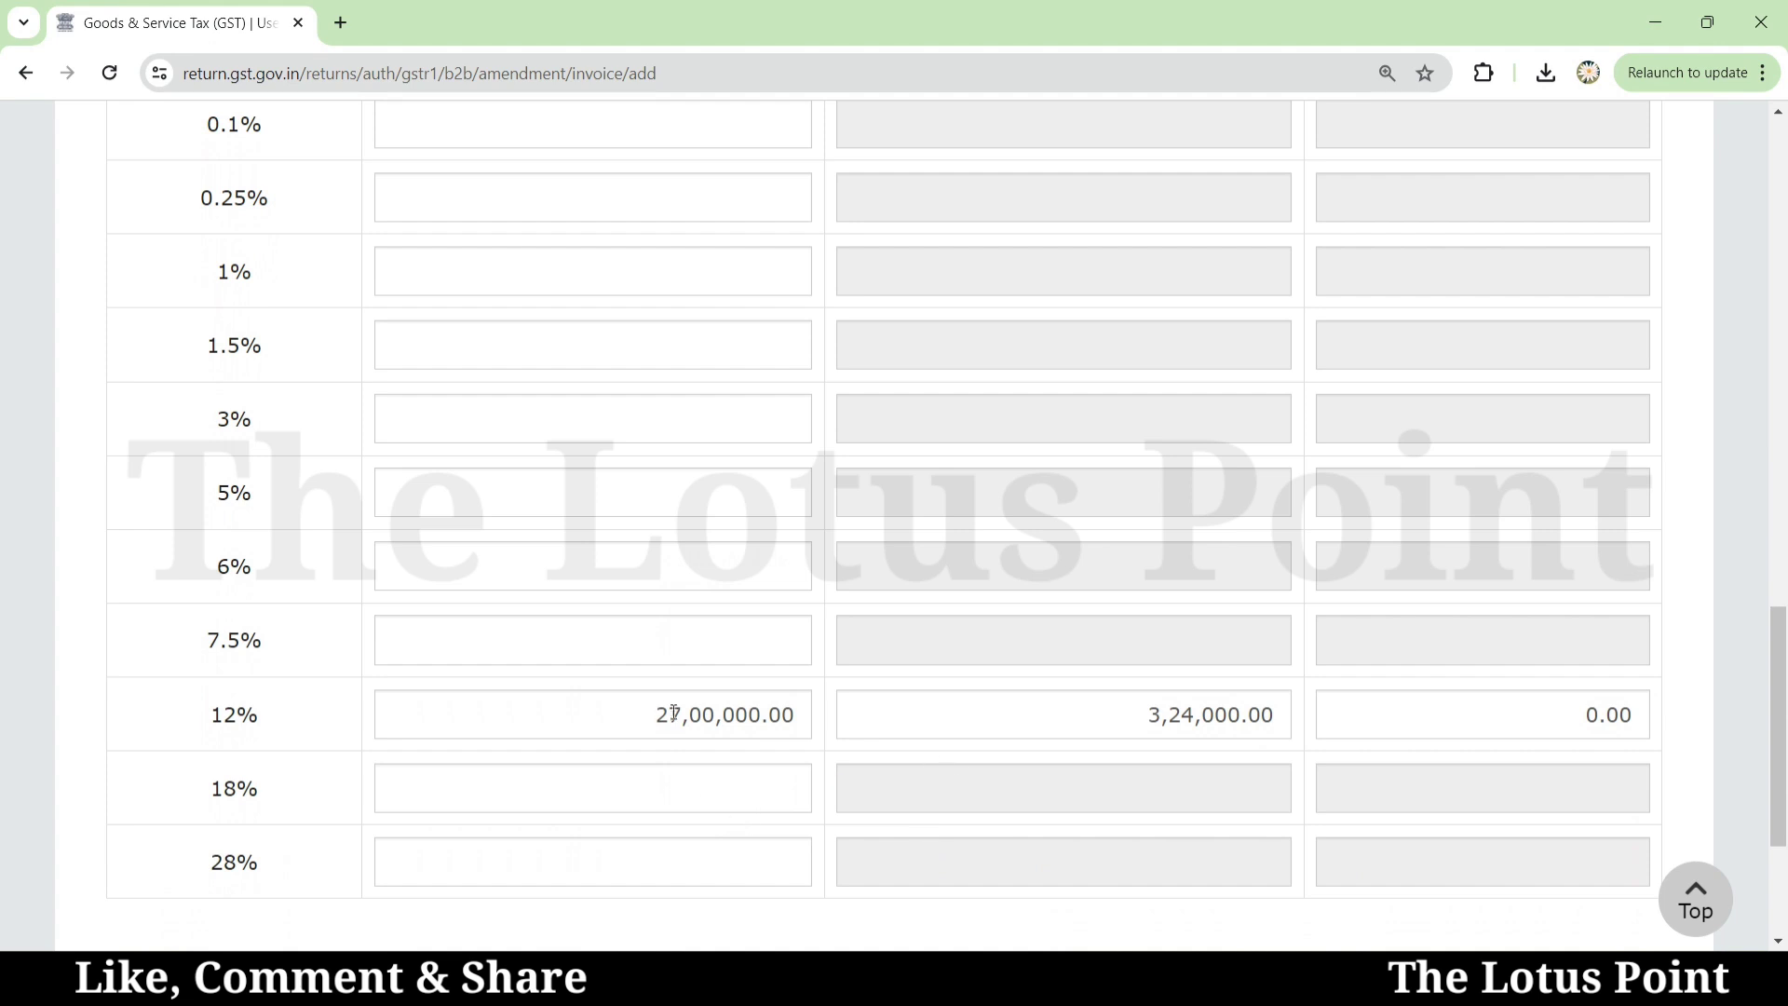
{"action": "left_click_drag", "start_coordinate": [652, 714], "coordinate": [798, 727]}
{"action": "type", "text": "2500"}
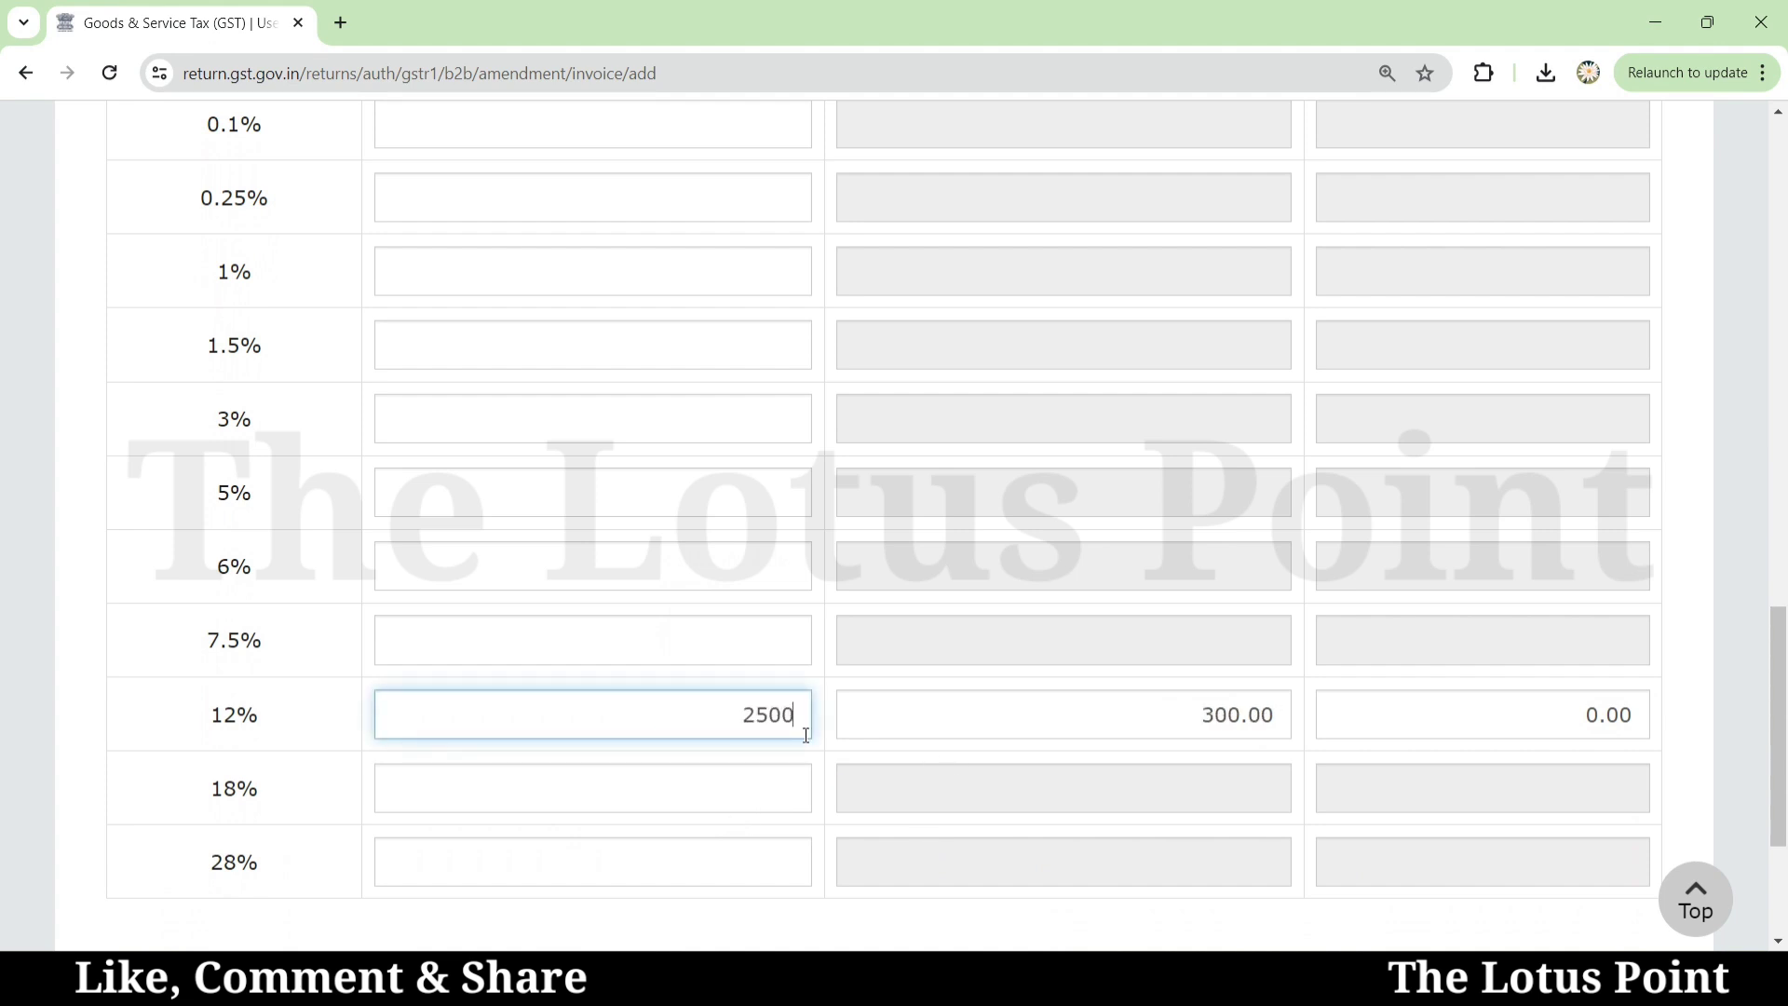
{"action": "type", "text": "000"}
Step: Set the total invoice value to 28,00,000.00 and save the amended invoice
{"action": "left_click_drag", "start_coordinate": [1776, 726], "coordinate": [1776, 526]}
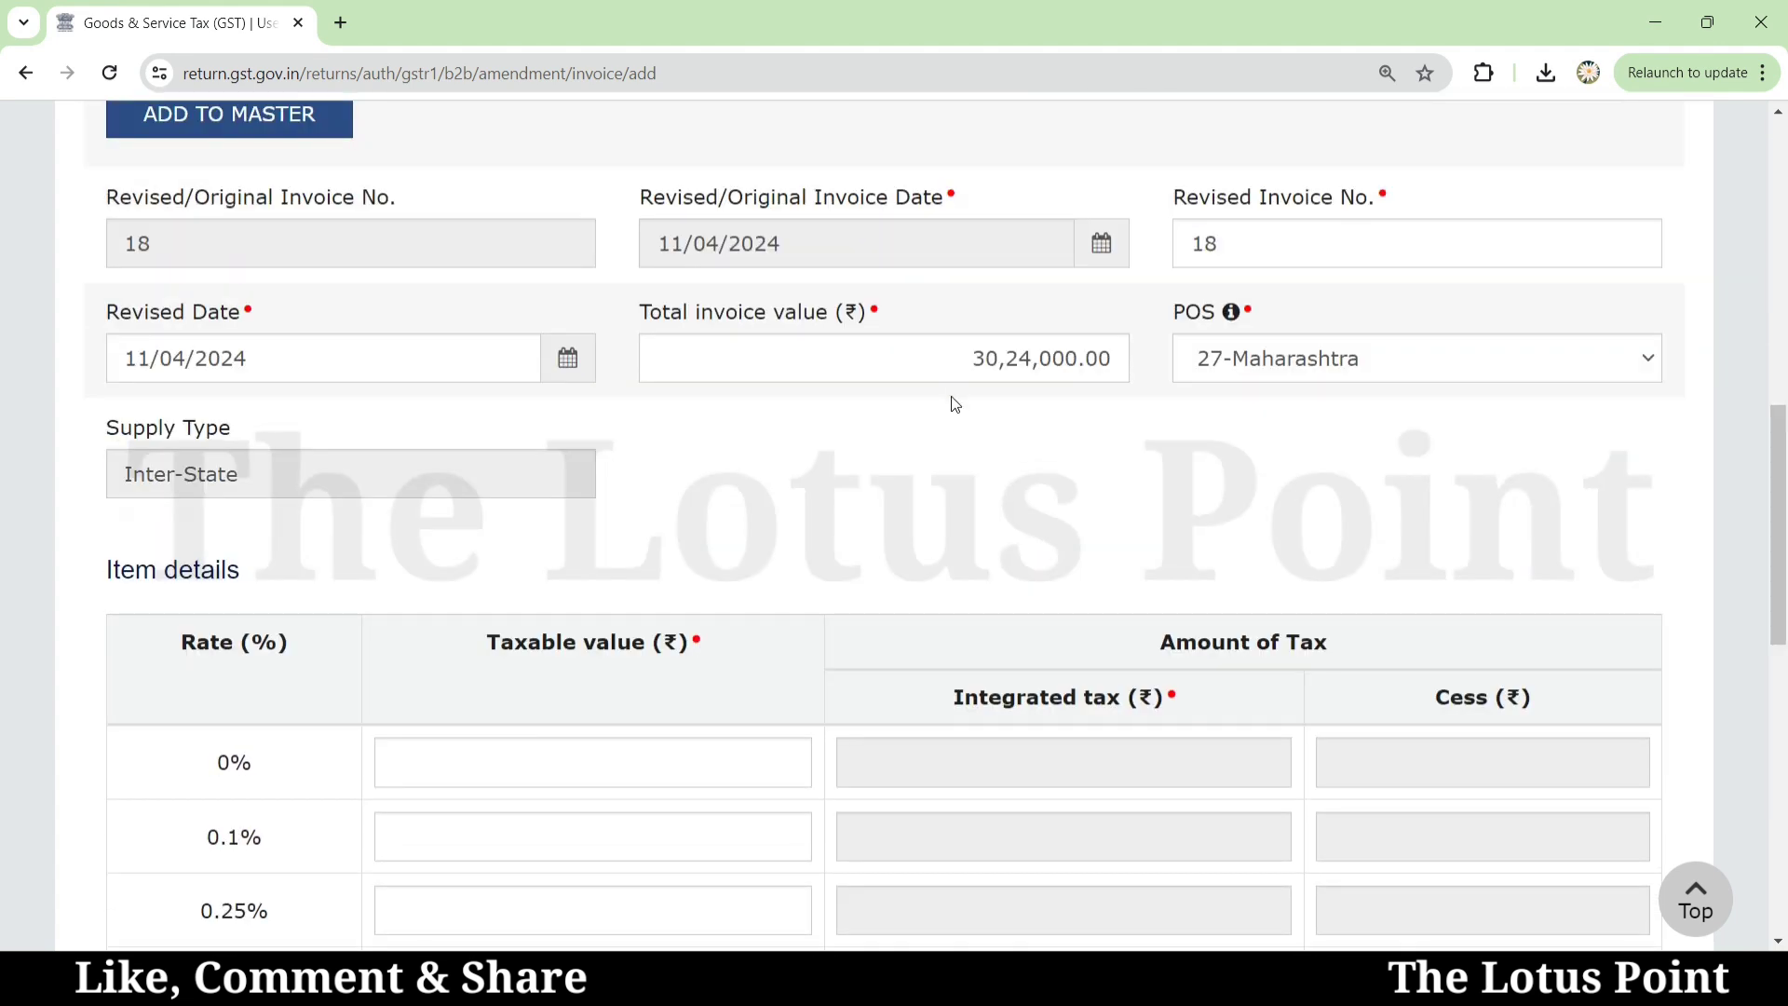
{"action": "left_click_drag", "start_coordinate": [954, 360], "coordinate": [1115, 372]}
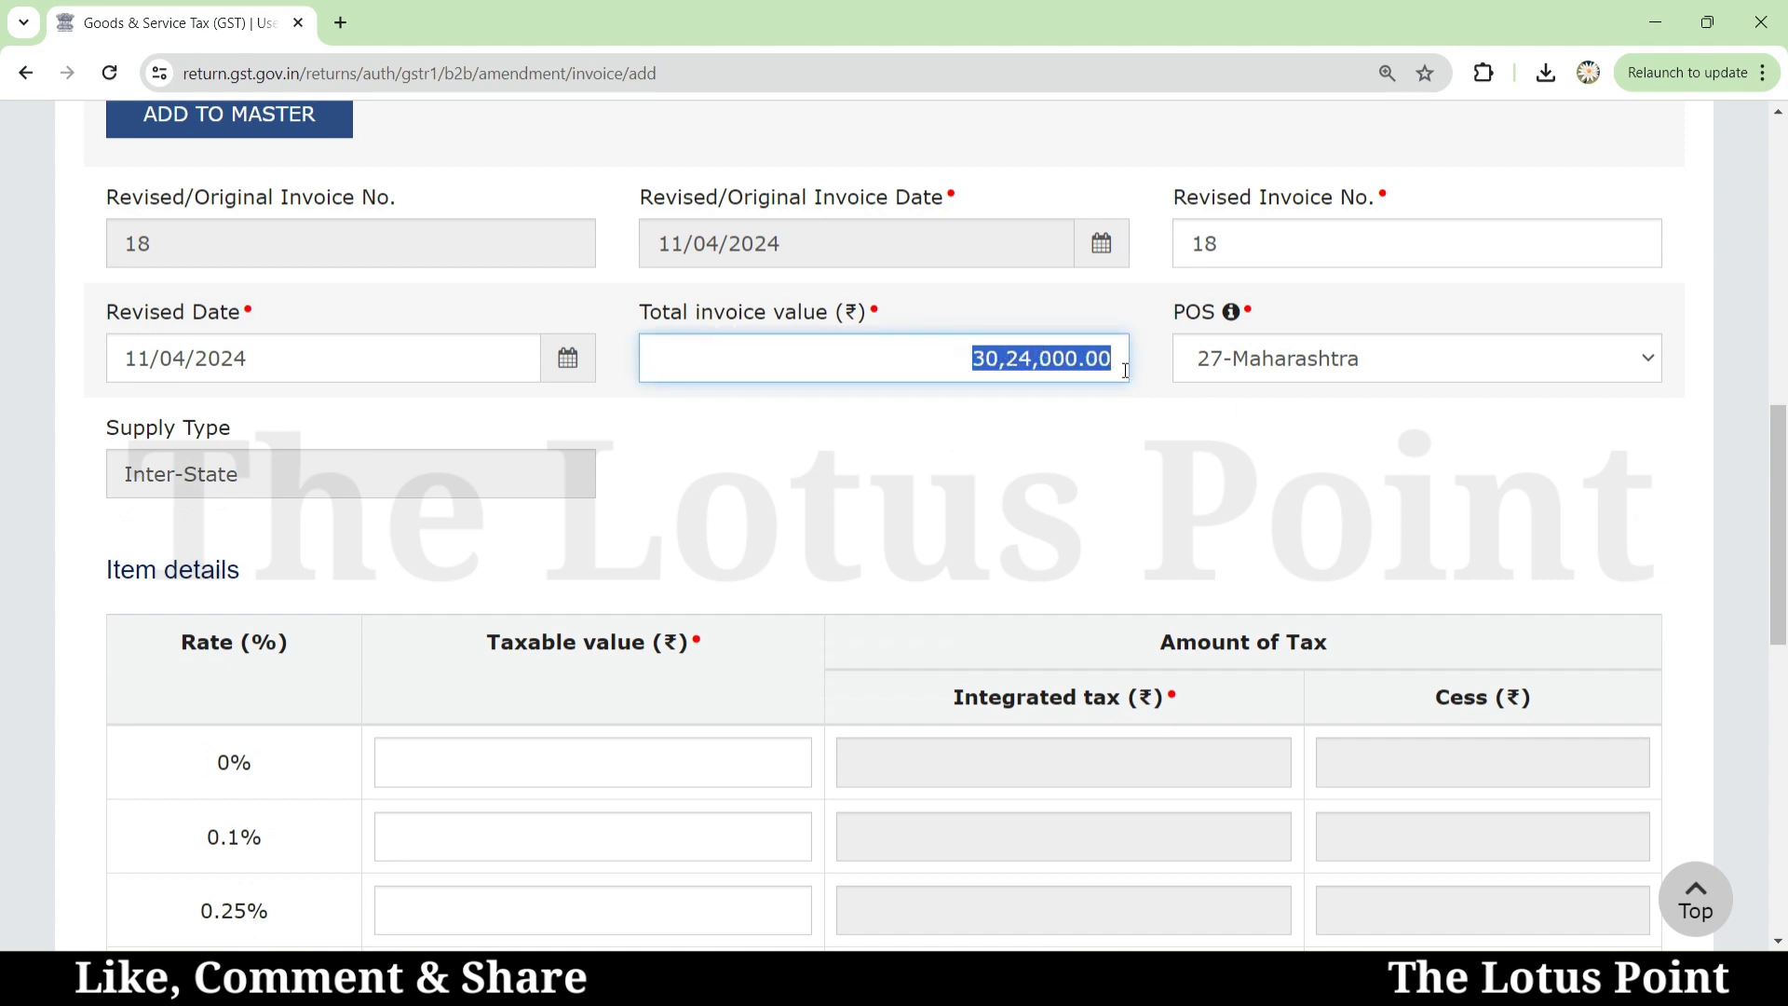
{"action": "type", "text": "28,00,000.00"}
{"action": "left_click", "coordinate": [1078, 455]}
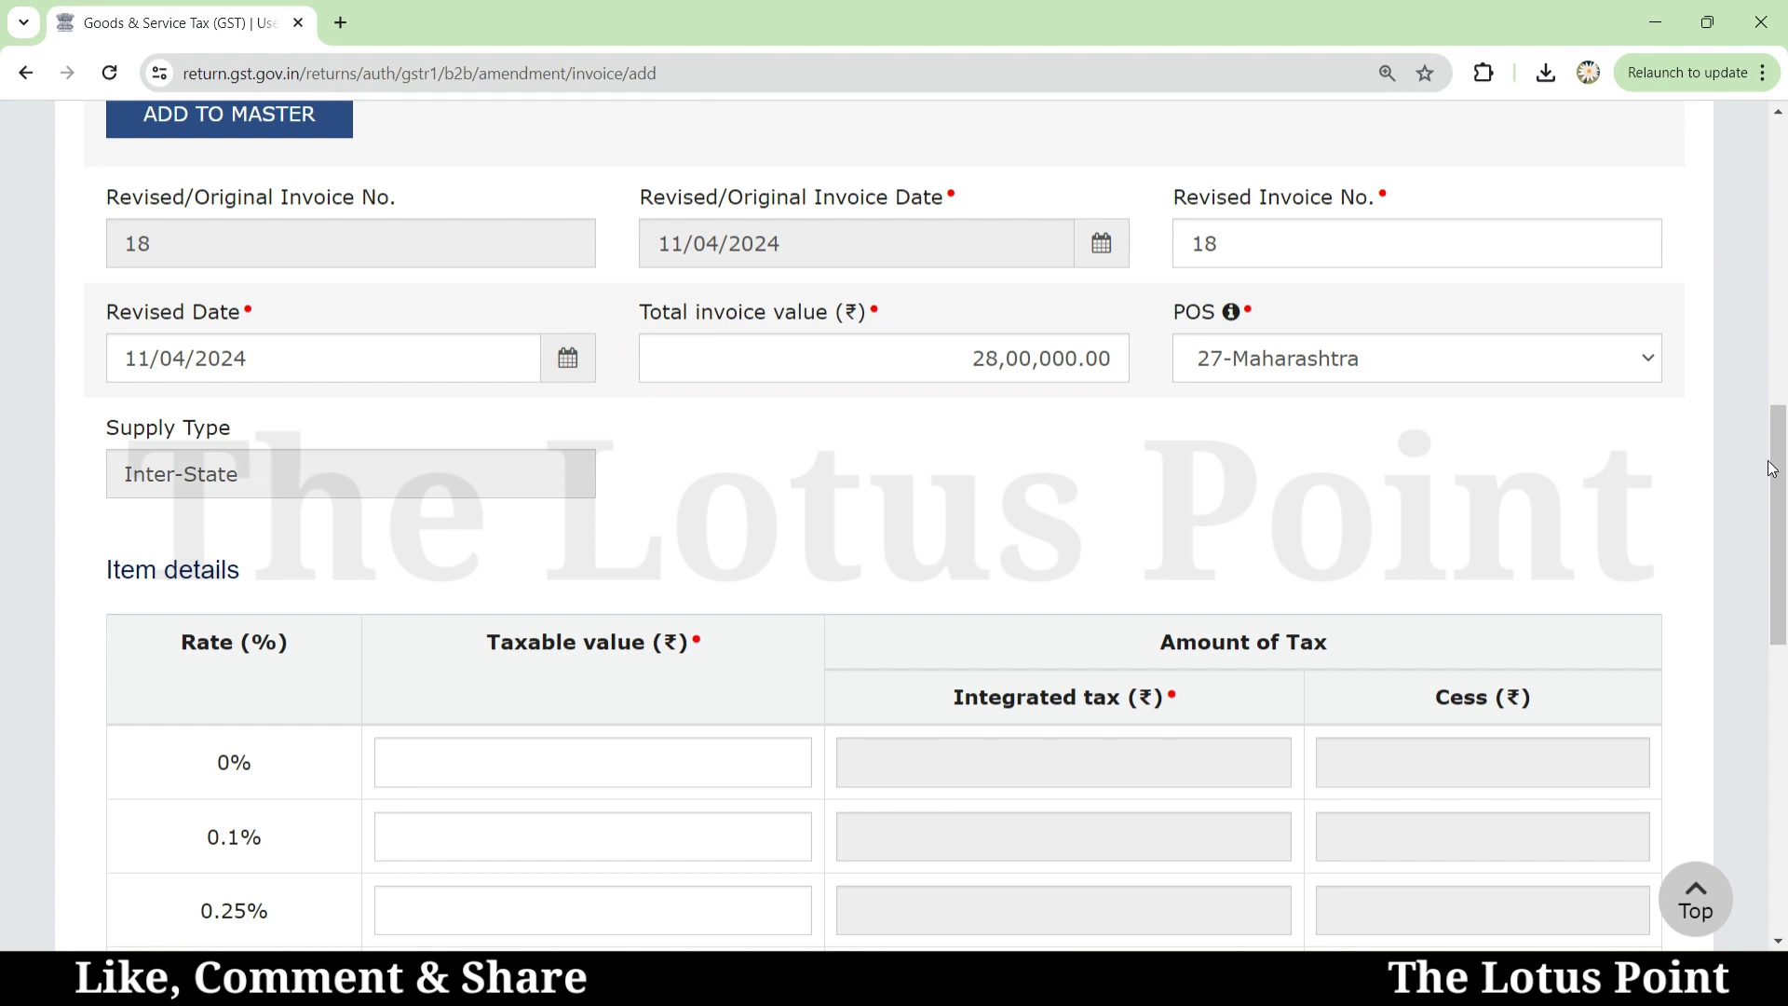
{"action": "scroll", "coordinate": [1622, 741], "scroll_direction": "down", "scroll_amount": 10}
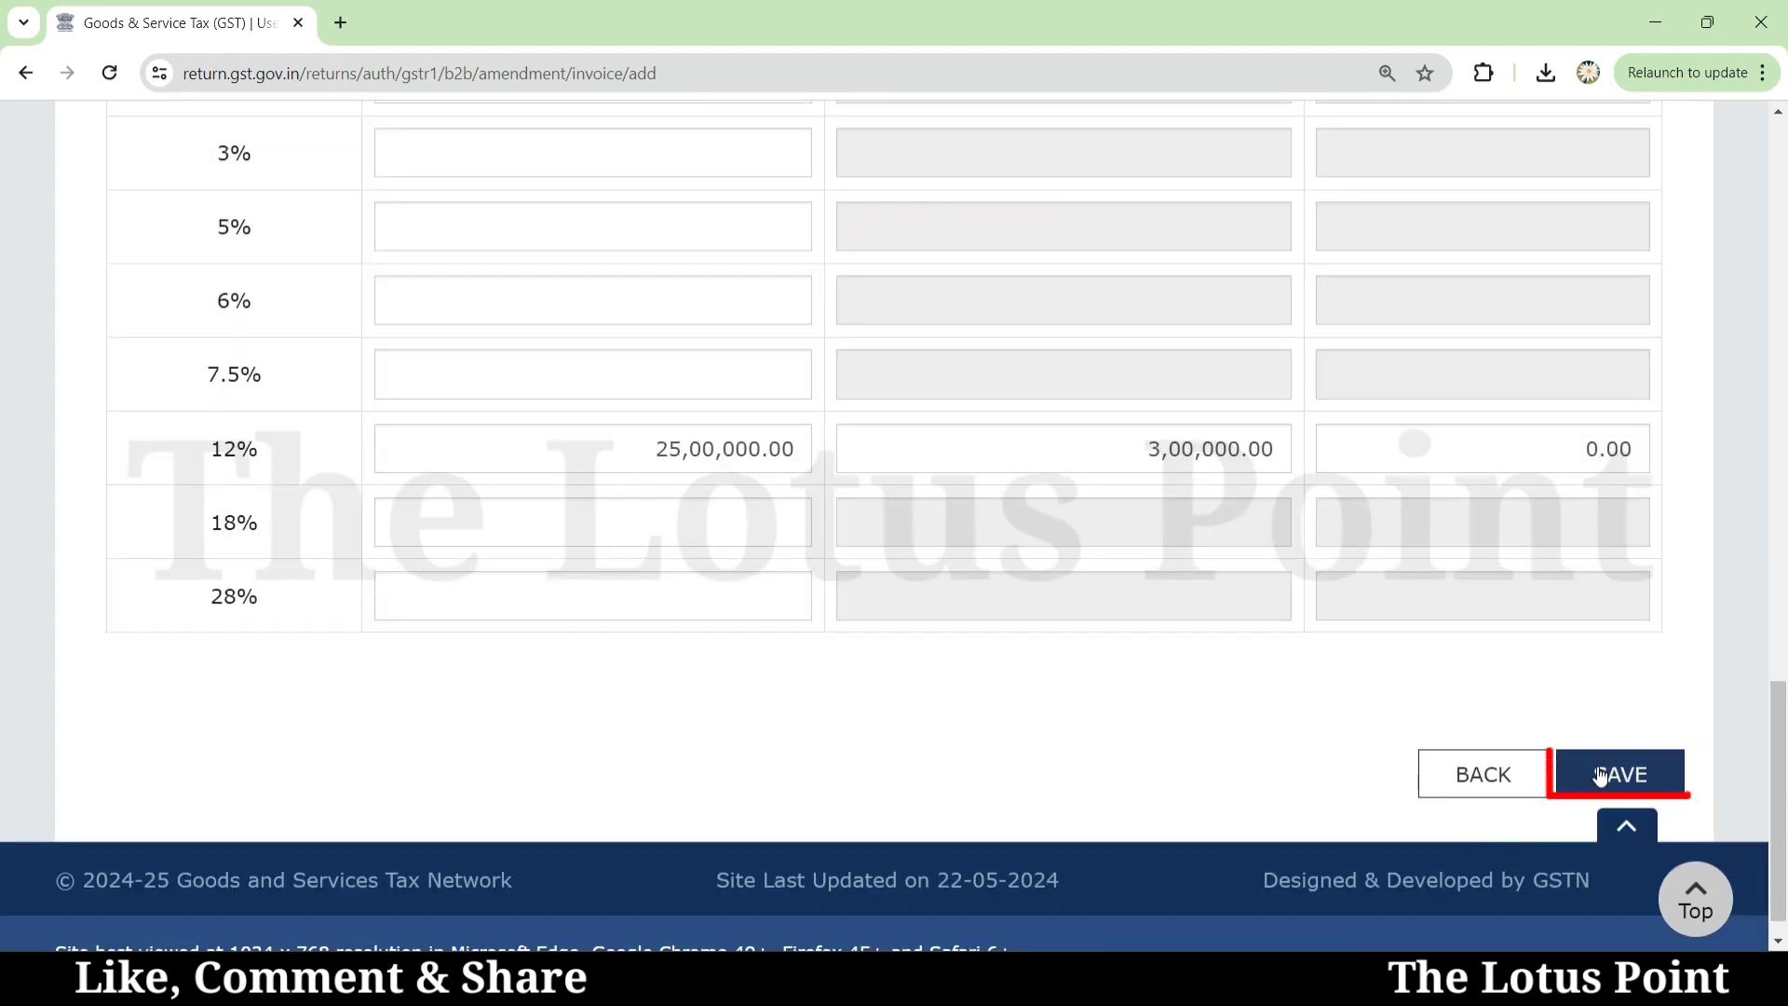
{"action": "left_click", "coordinate": [1613, 781]}
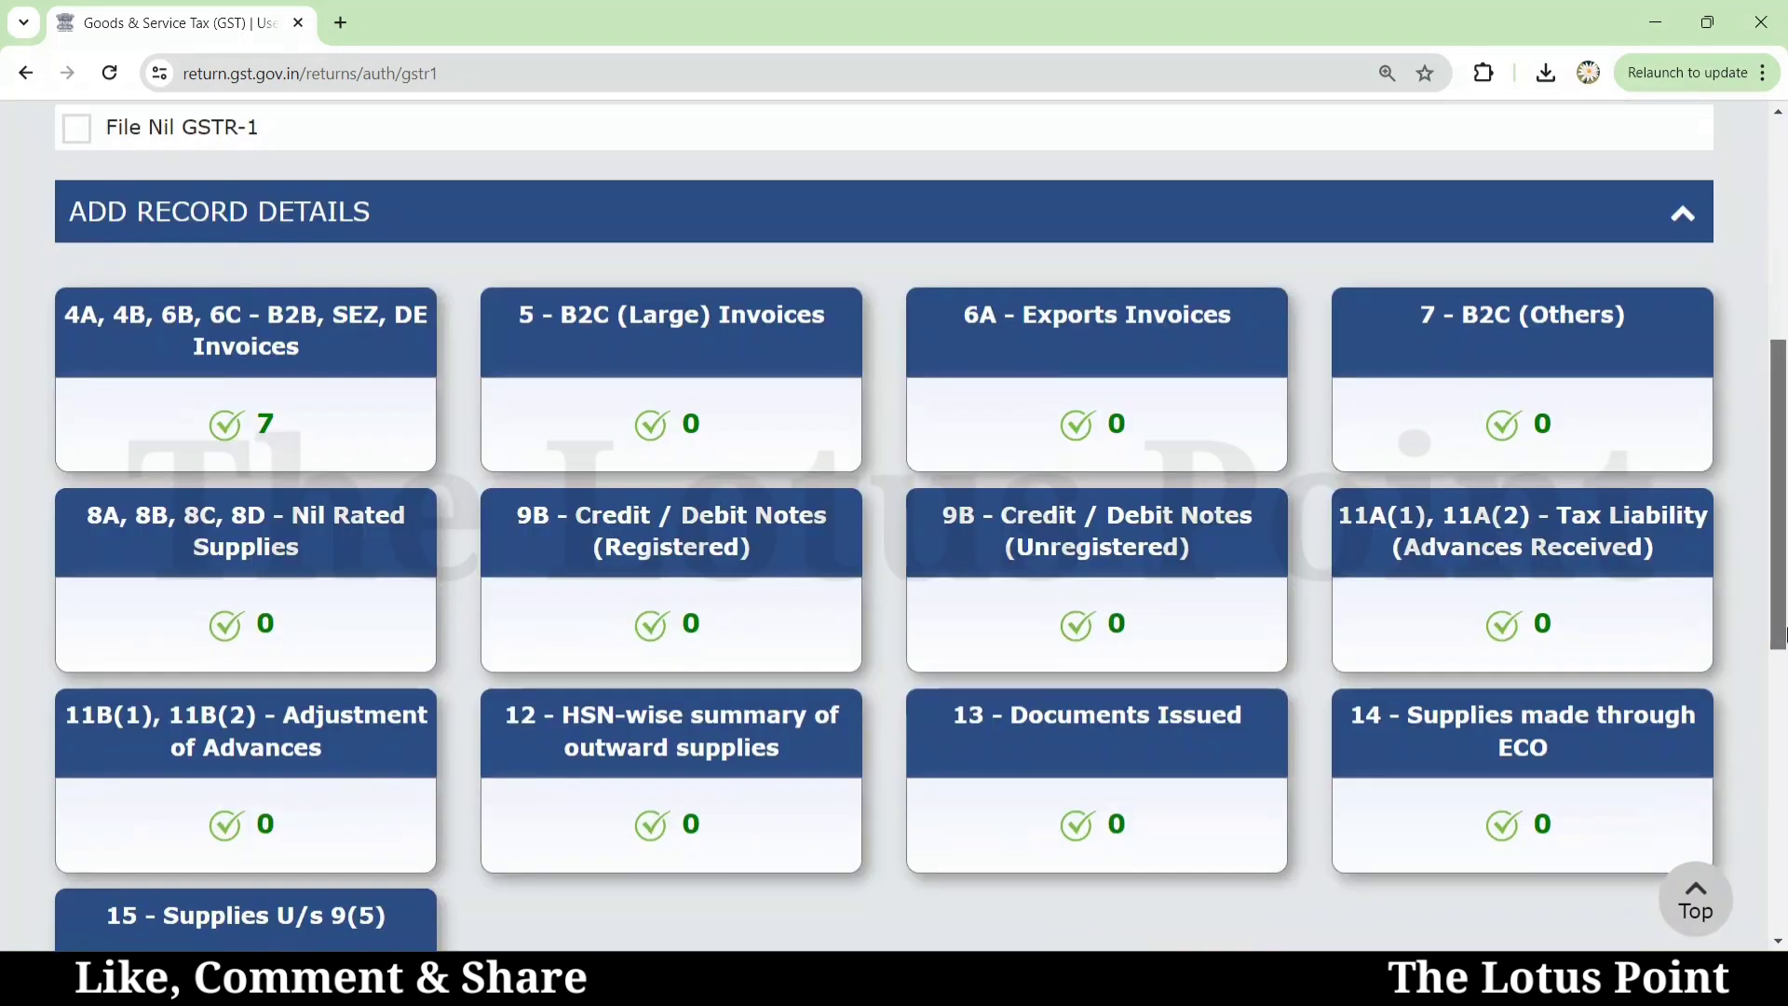
Step: Expand Amend Record Details in GSTR-1 and check the record count of 9A - Amended B2B Invoices
{"action": "left_click_drag", "start_coordinate": [1781, 636], "coordinate": [1781, 838]}
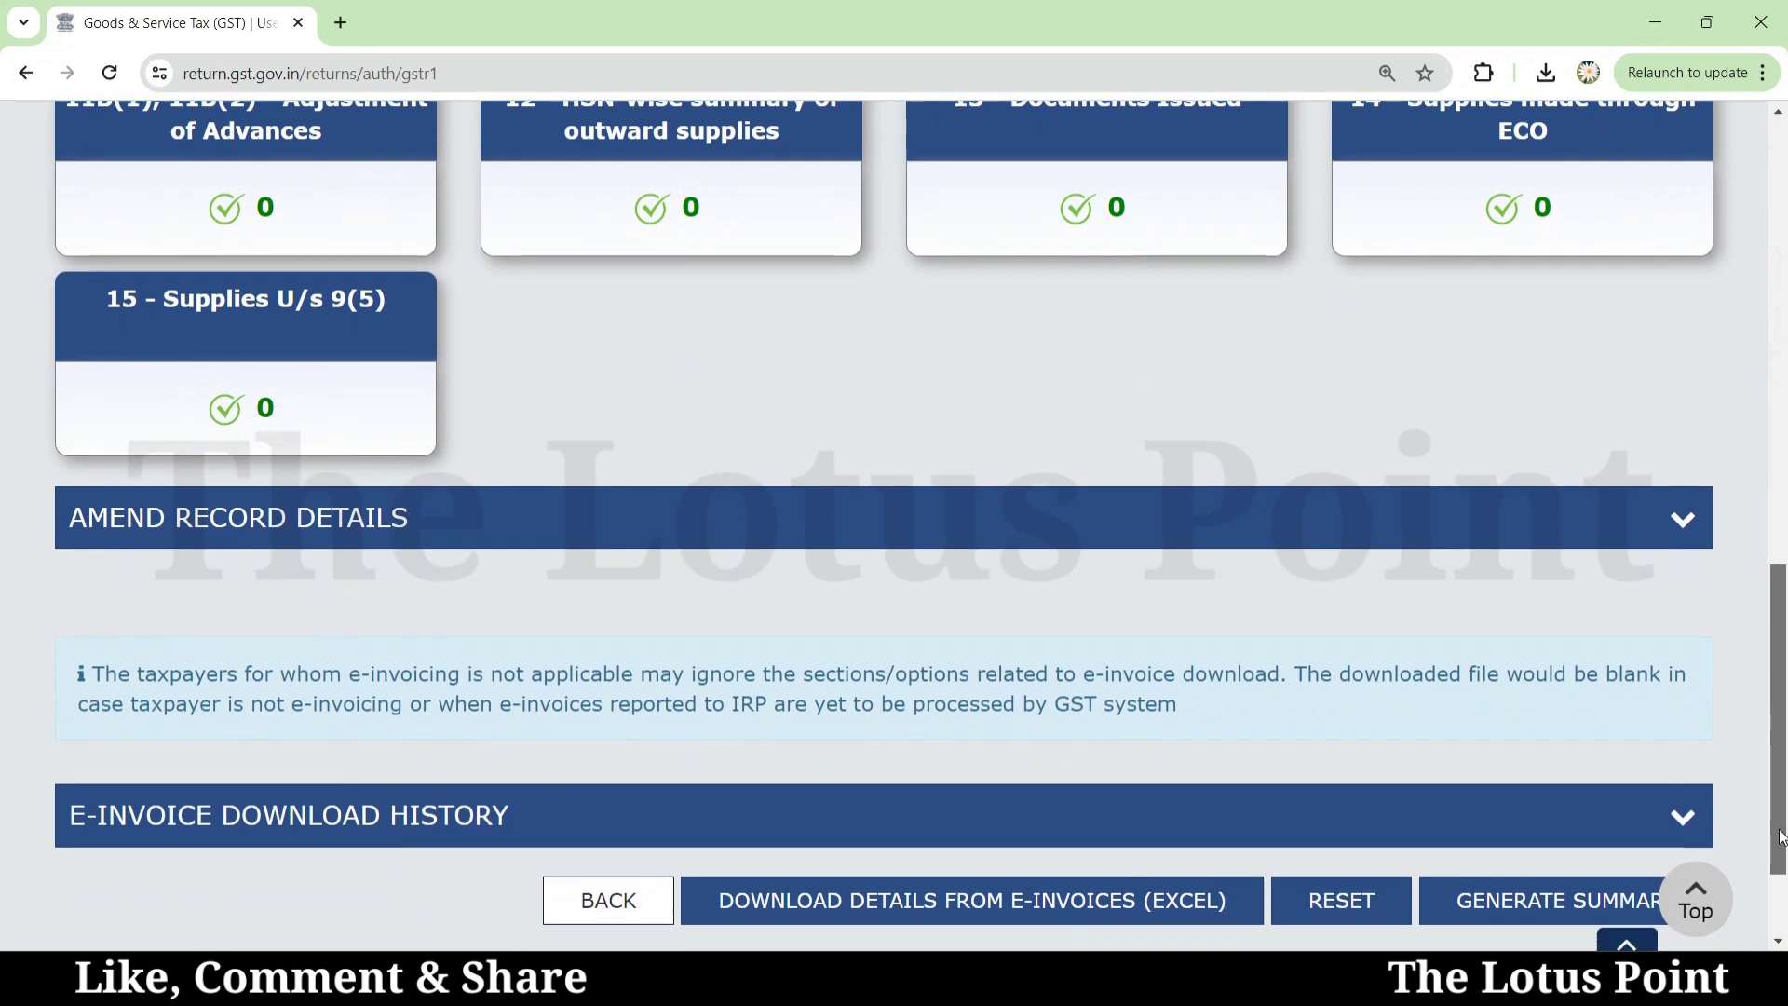
{"action": "left_click", "coordinate": [279, 536]}
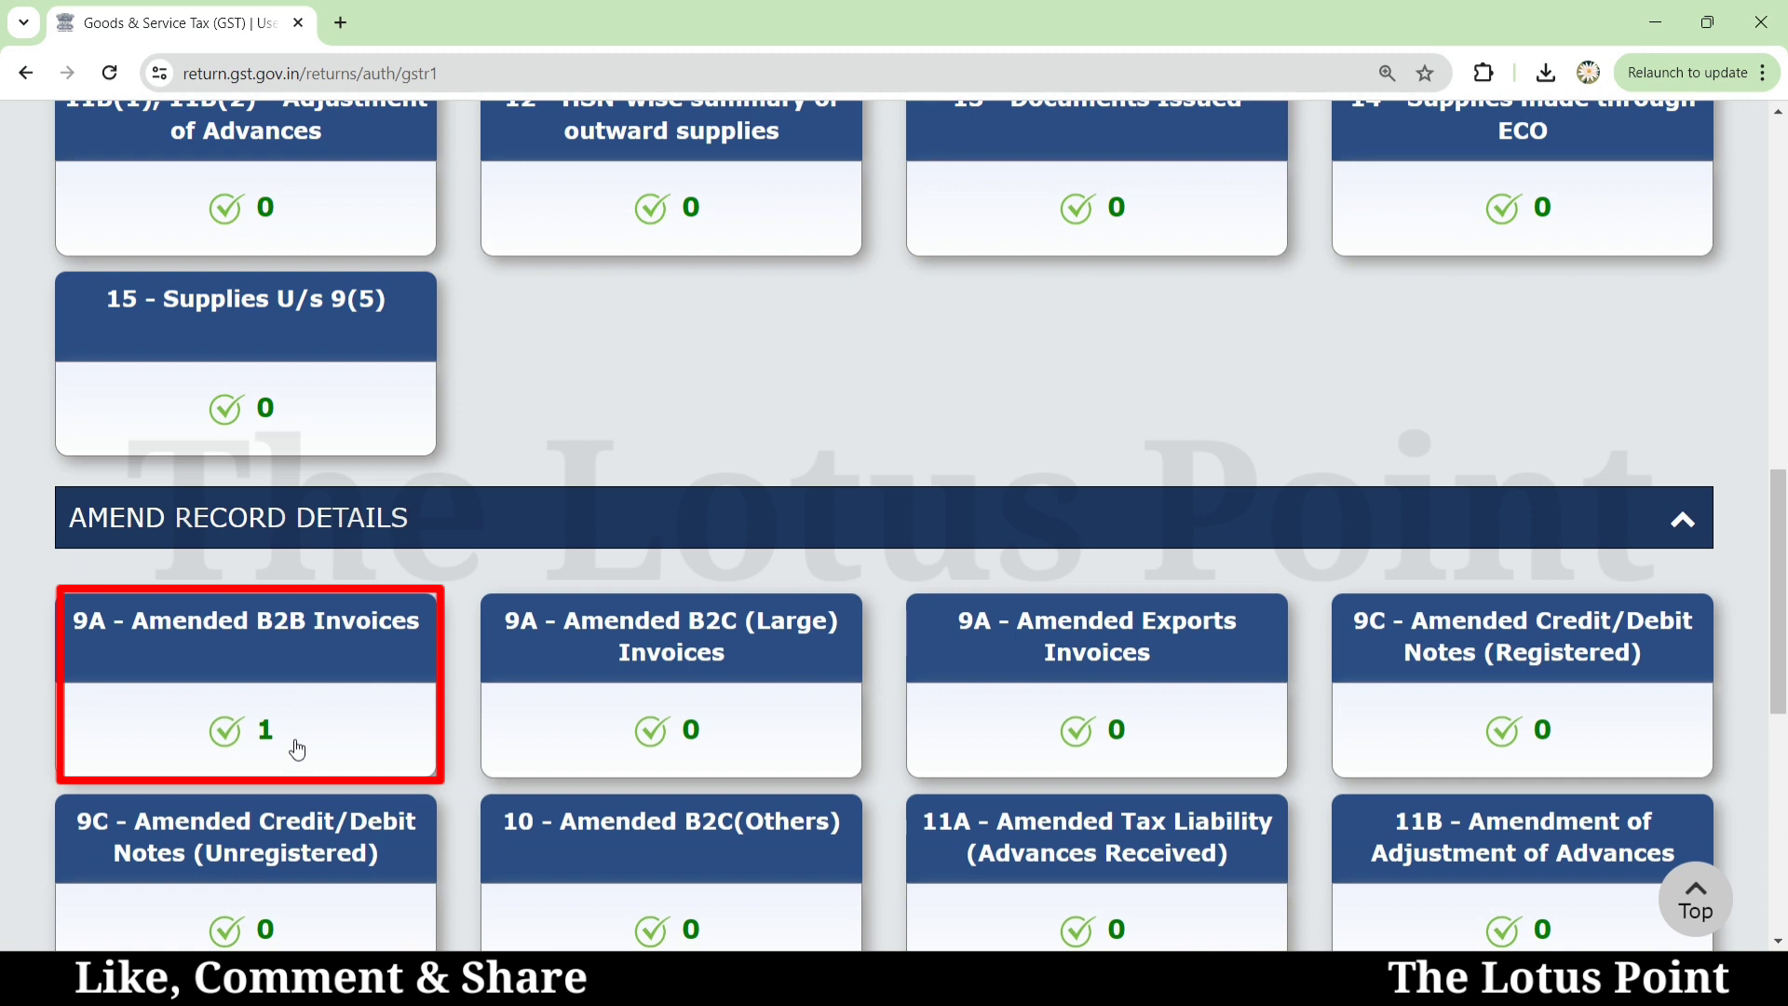
{"action": "scroll", "coordinate": [1783, 785], "scroll_direction": "down", "scroll_amount": 6}
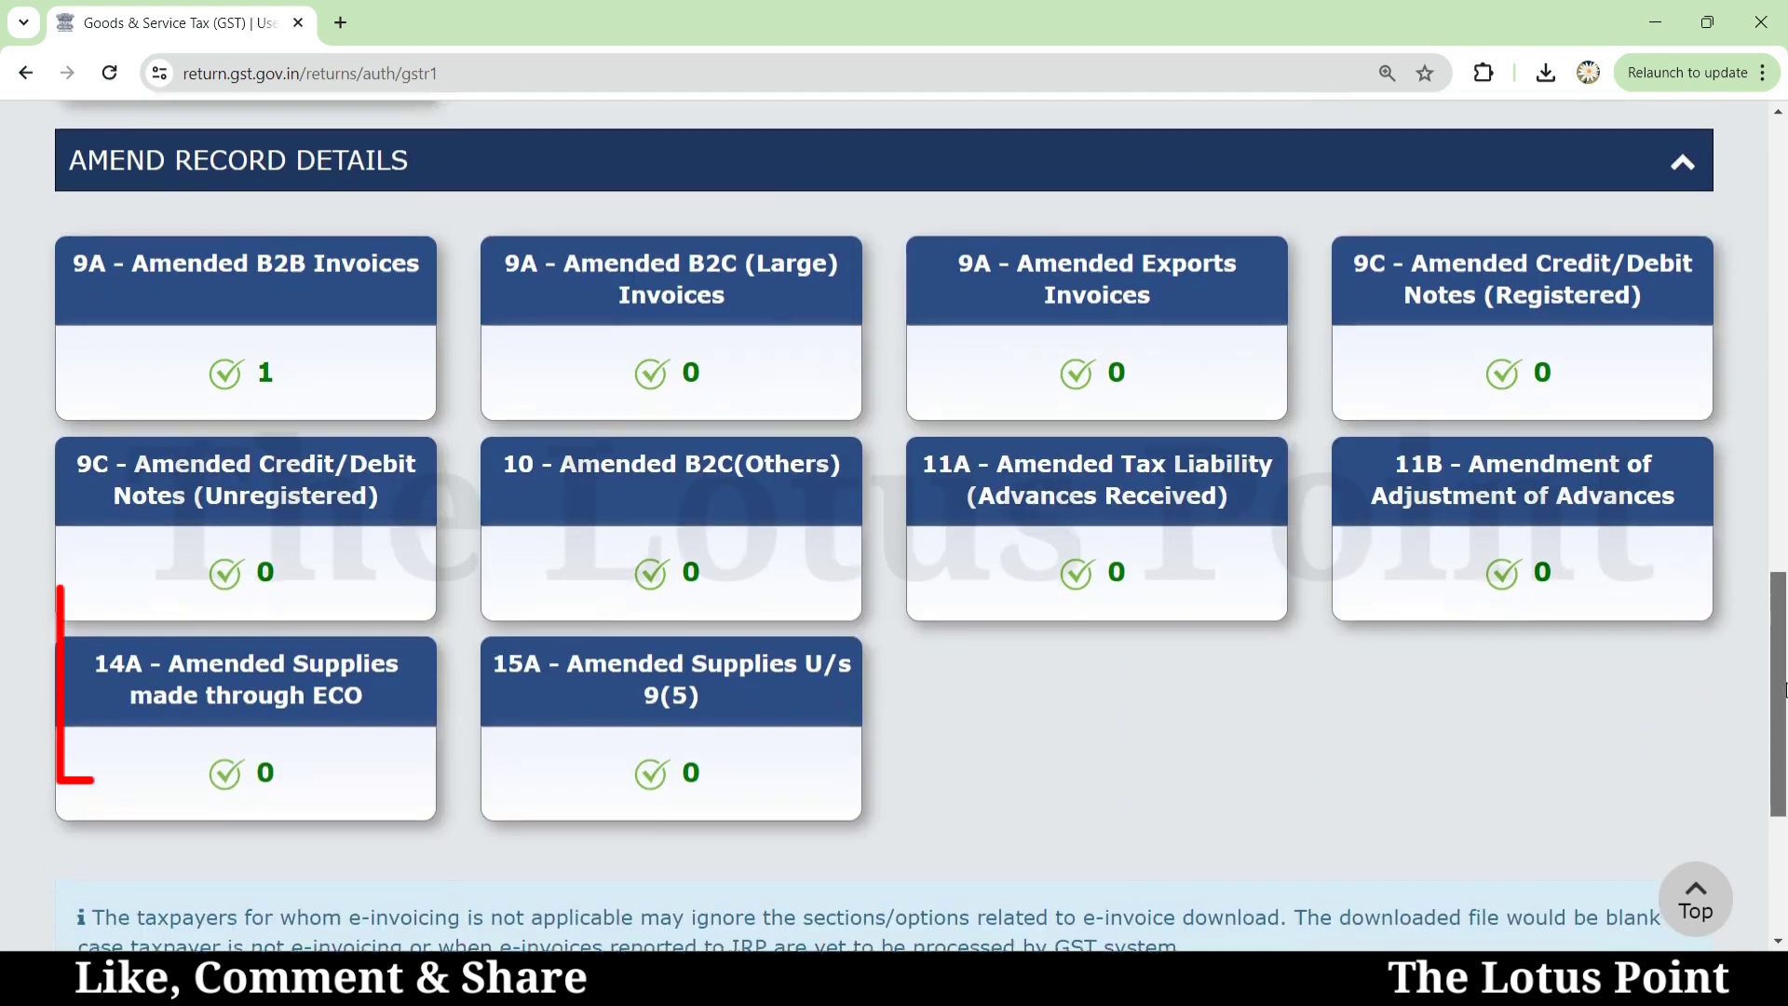
Step: Expand the e-invoice download history and download File 1 from the e-invoice details
{"action": "scroll", "coordinate": [1783, 785], "scroll_direction": "down", "scroll_amount": 1}
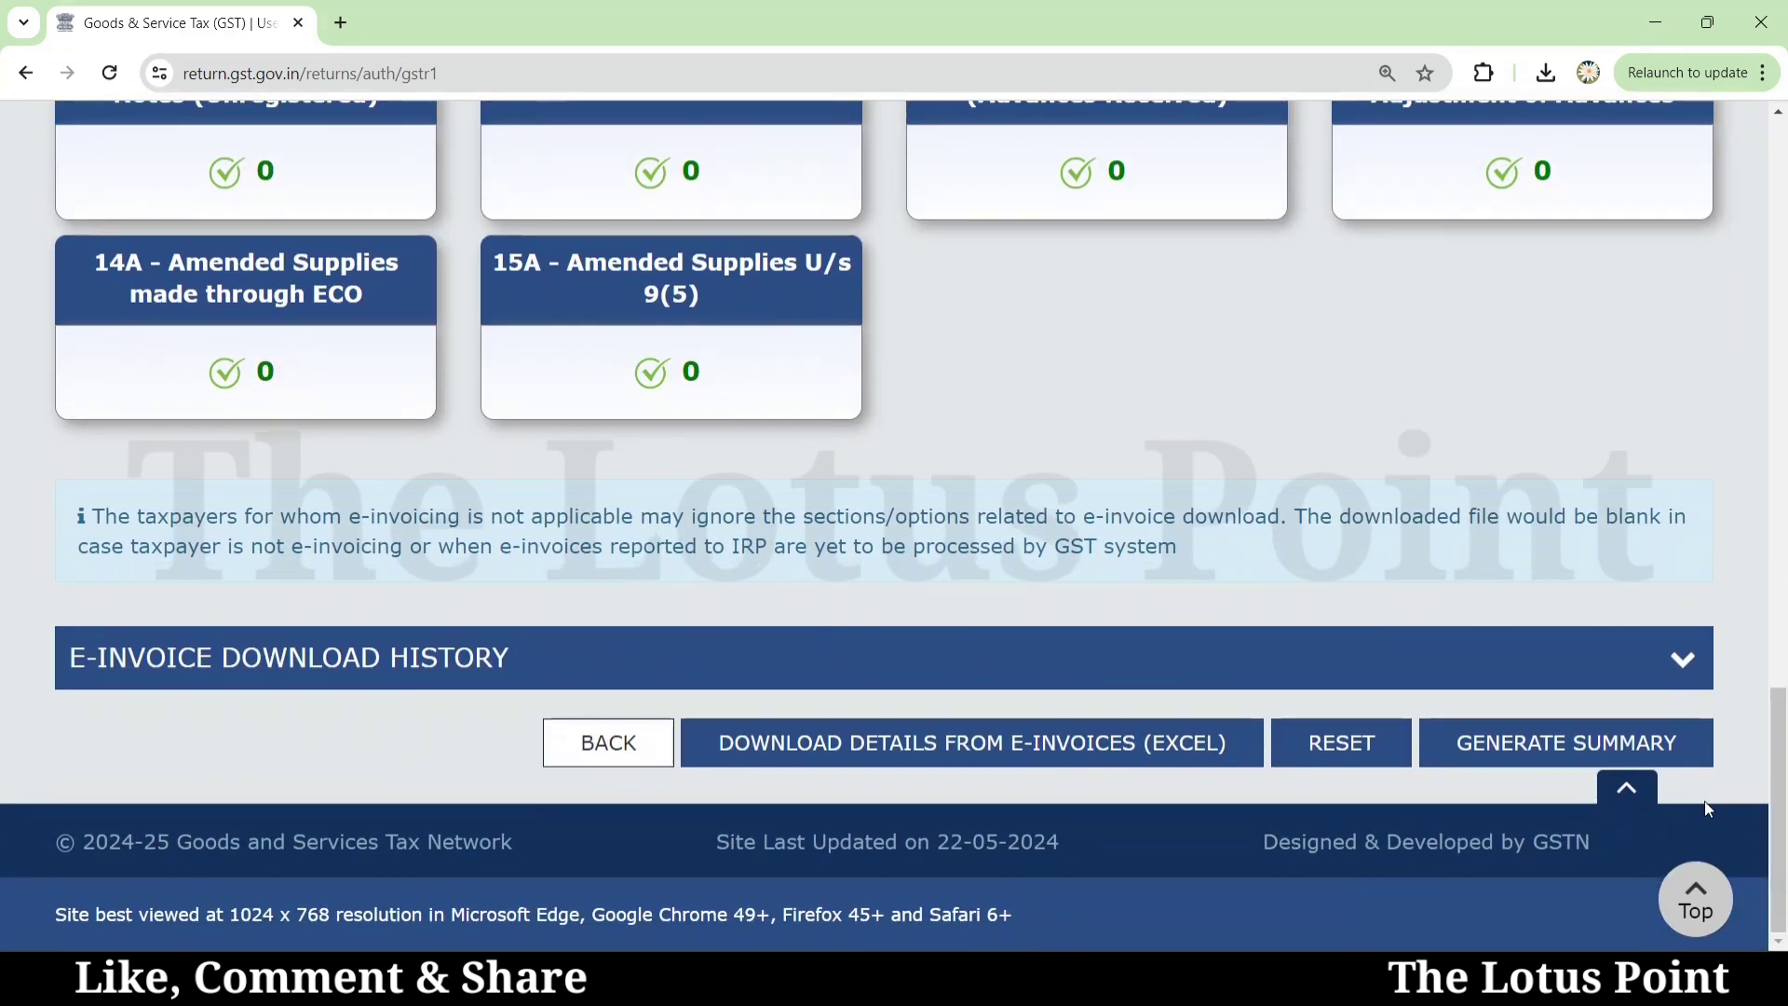
{"action": "left_click", "coordinate": [259, 672]}
{"action": "scroll", "coordinate": [547, 686], "scroll_direction": "down", "scroll_amount": 4}
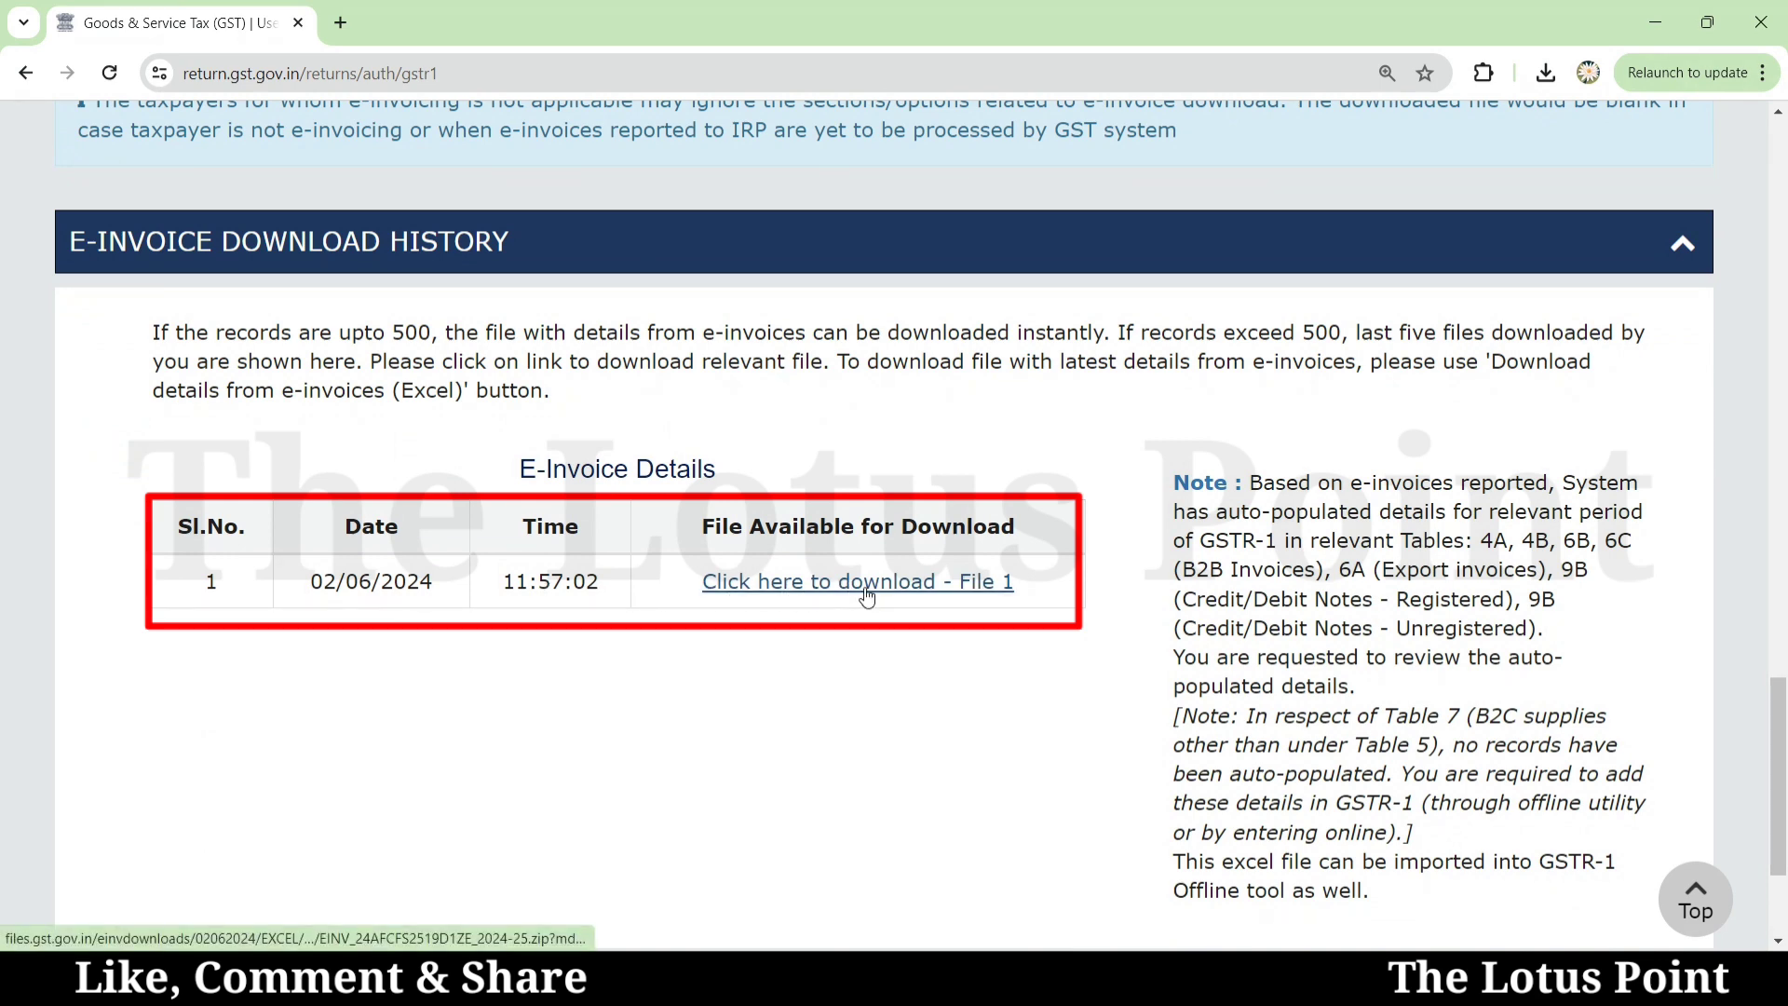
{"action": "left_click_drag", "start_coordinate": [1780, 694], "coordinate": [1780, 709]}
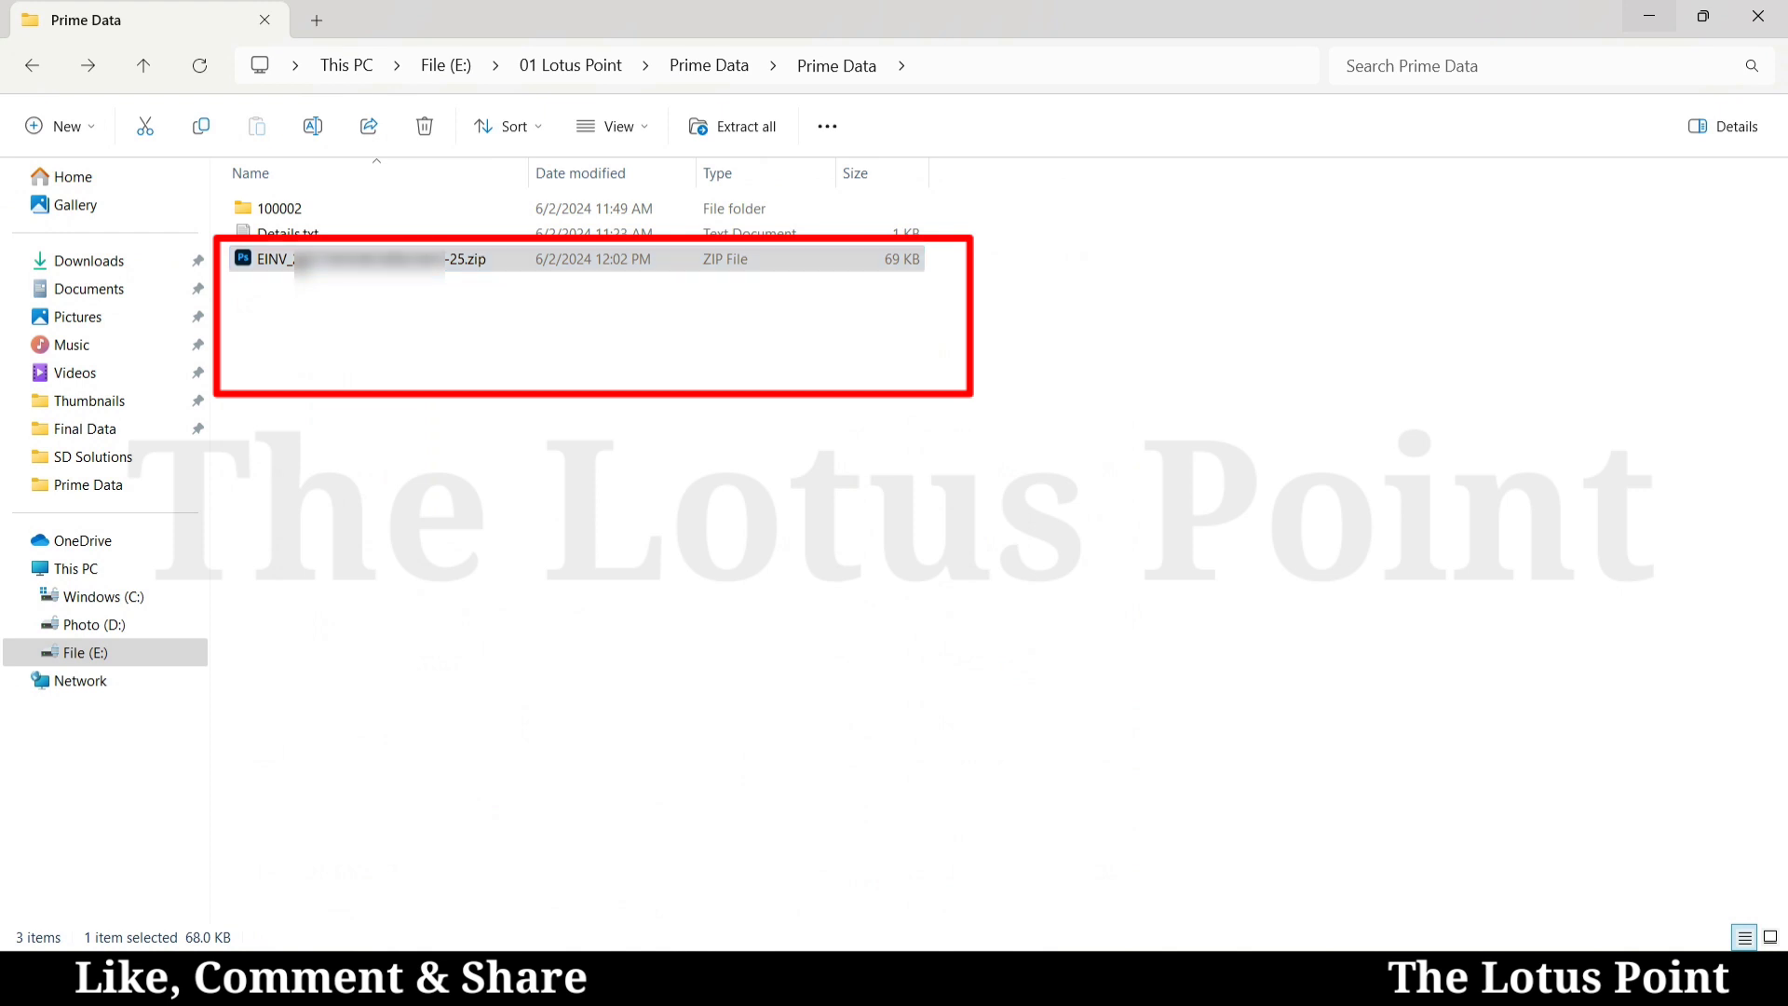
Step: In File Explorer, extract the EINV zip file in the Prime Data folder and open the extracted workbook ending in _1.xlsx in Excel
{"action": "right_click", "coordinate": [297, 264]}
{"action": "left_click", "coordinate": [353, 442]}
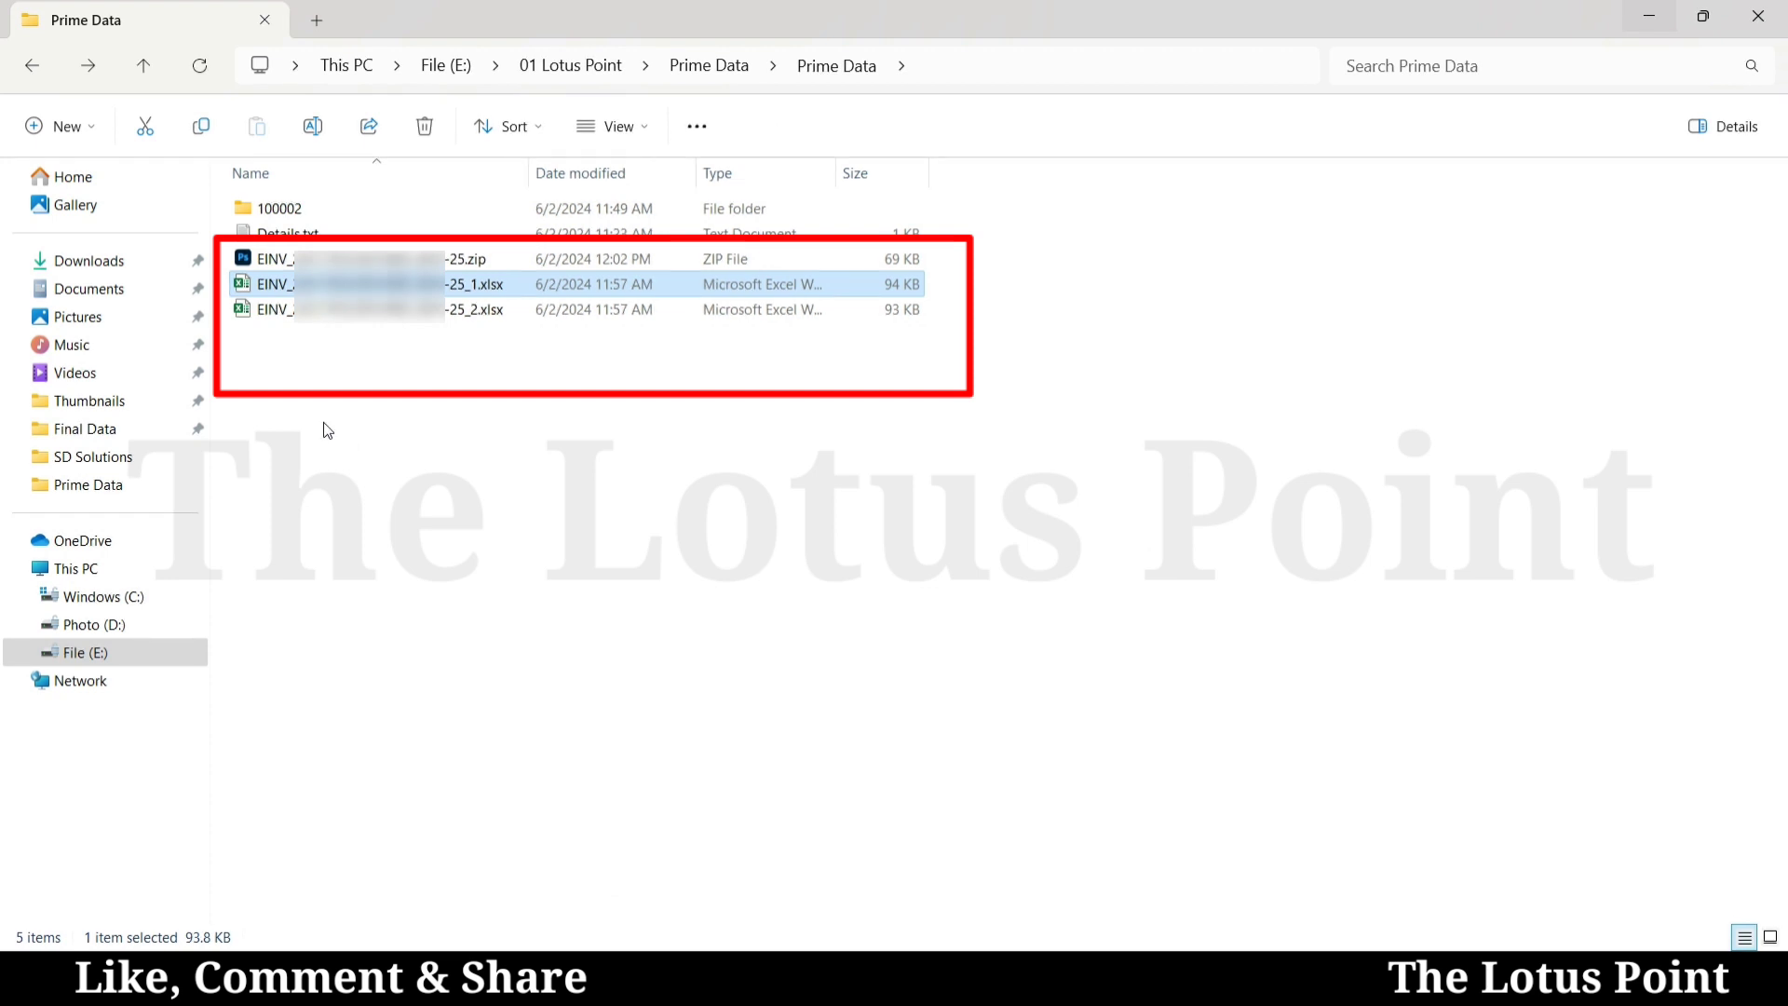
{"action": "key", "text": "Return"}
{"action": "key", "text": "Right"}
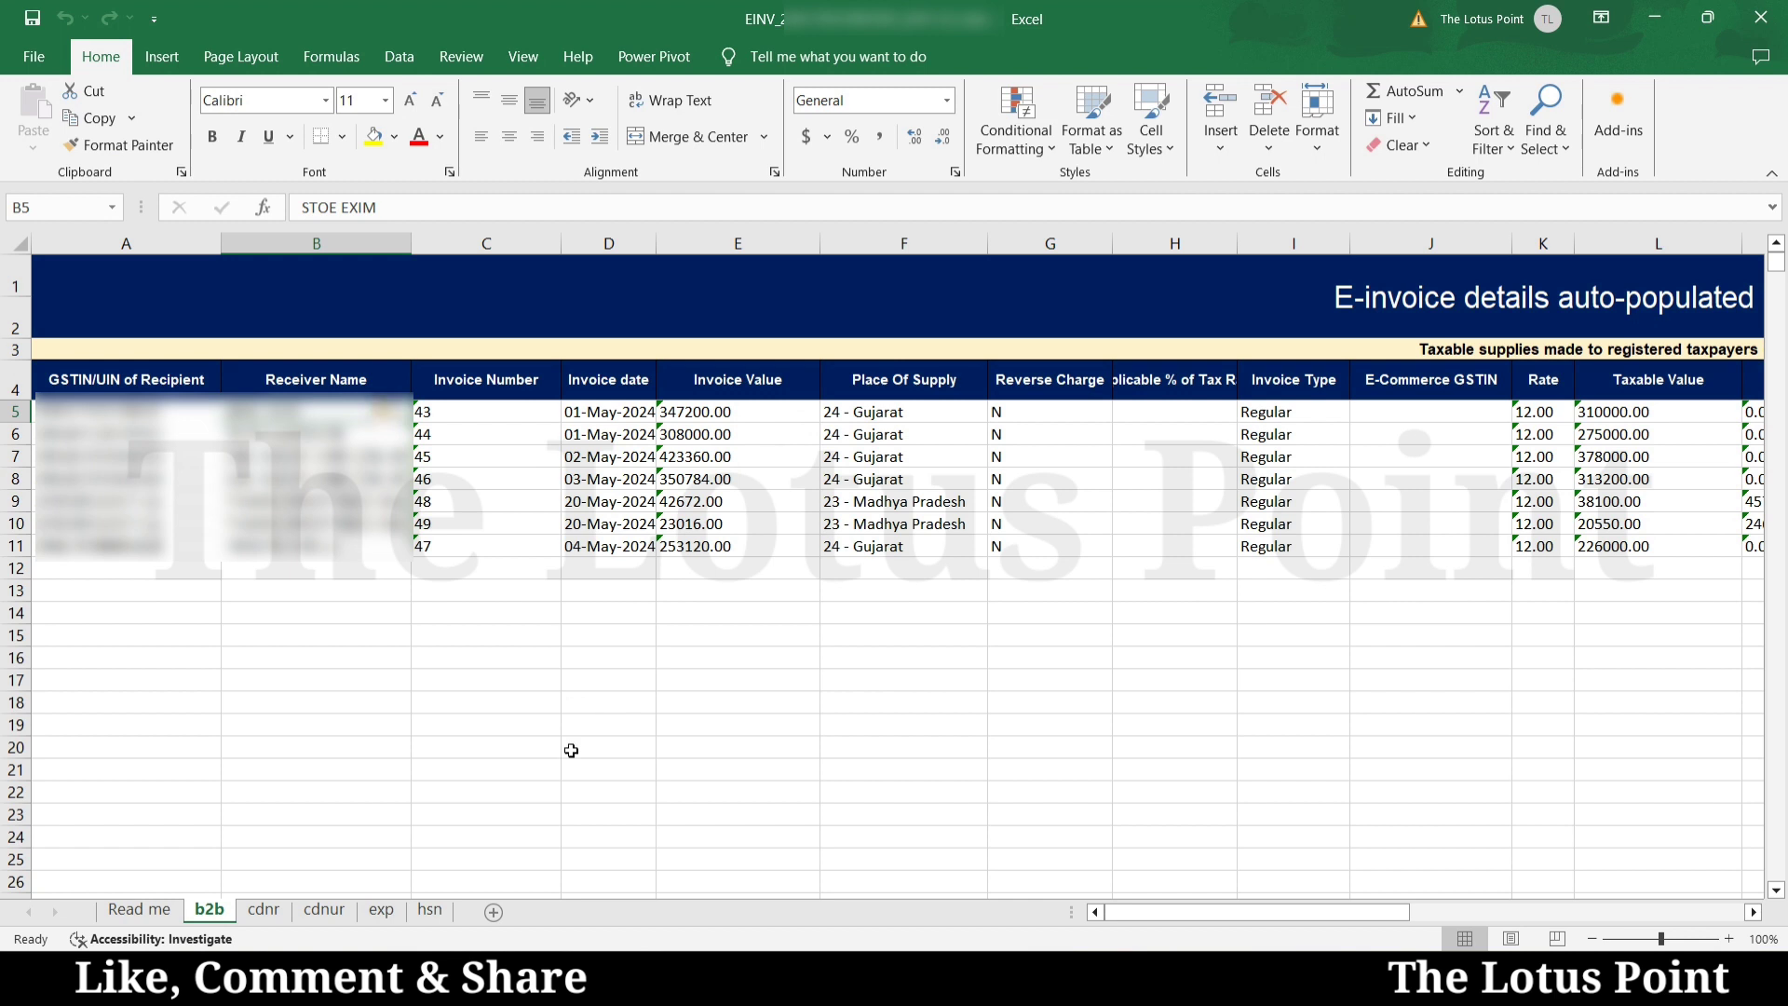
Step: Examine the first invoice row of the b2b sheet across its columns, from Receiver Name to State/UT Tax
{"action": "key", "text": "Right"}
{"action": "key", "text": "Right"}
{"action": "key", "text": "Right"}
{"action": "key", "text": "Right"}
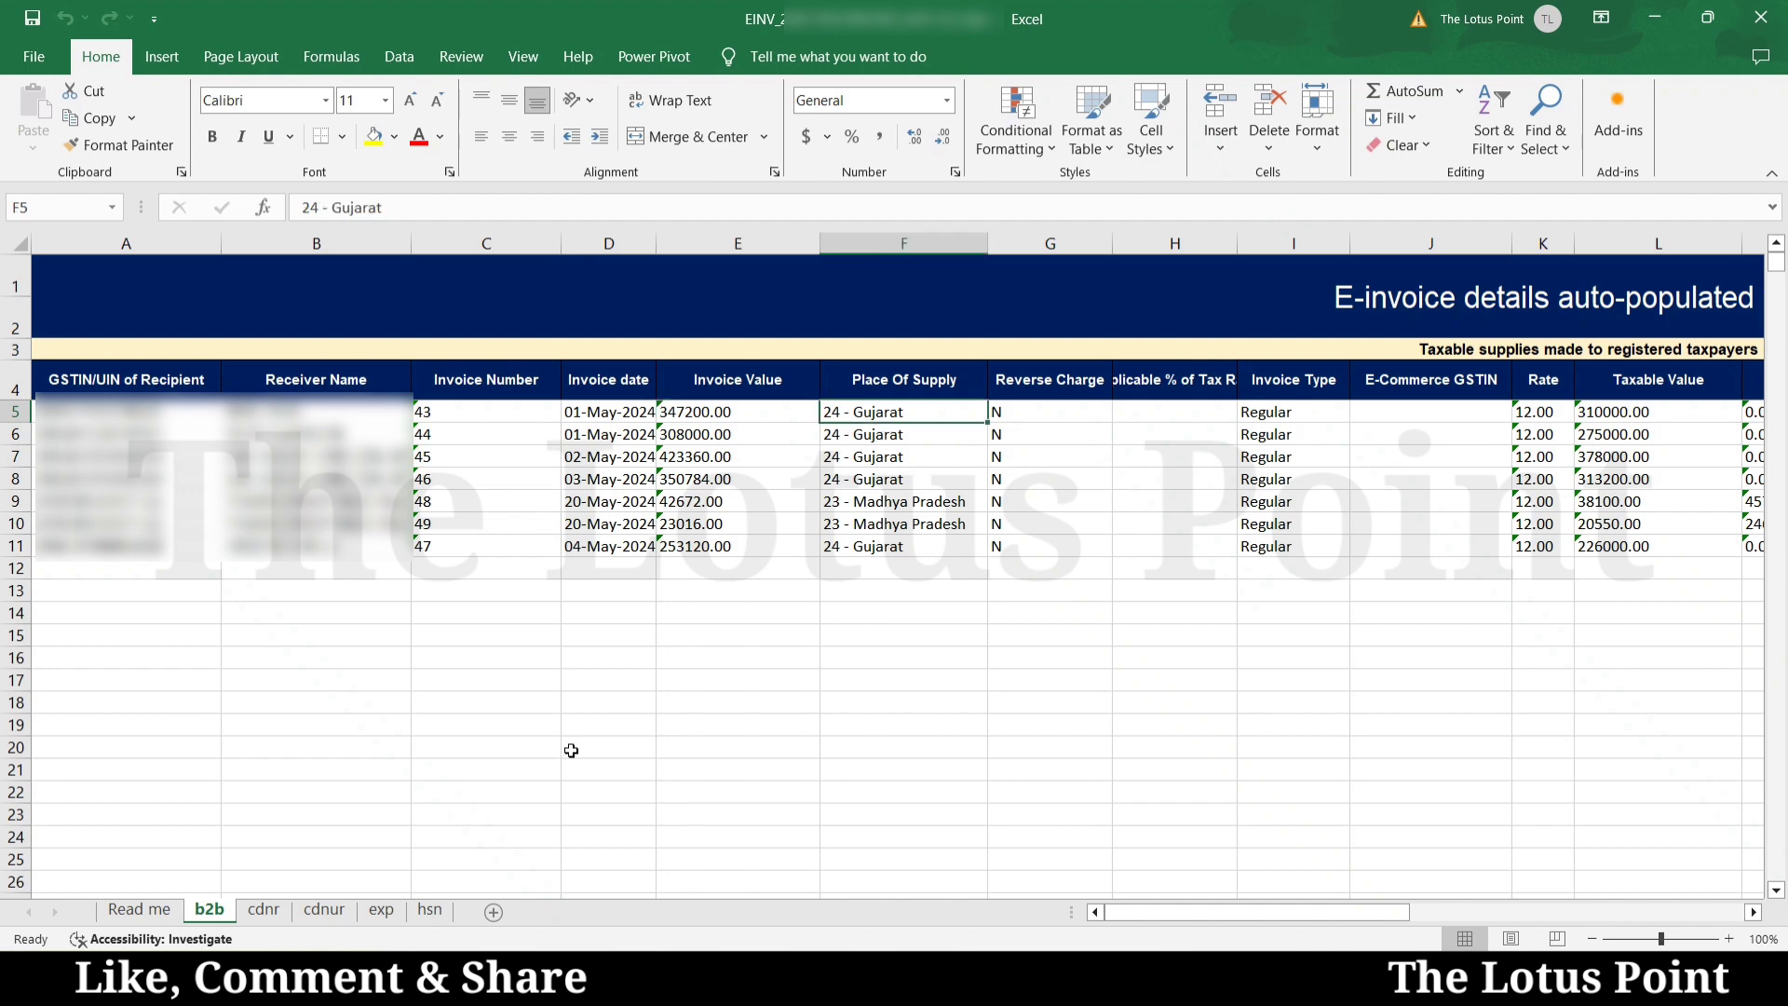
{"action": "key", "text": "Right"}
{"action": "key", "text": "Right"}
{"action": "key", "text": "Right"}
{"action": "key", "text": "Right"}
{"action": "key", "text": "Right"}
{"action": "key", "text": "Right"}
{"action": "key", "text": "Right"}
{"action": "key", "text": "Right"}
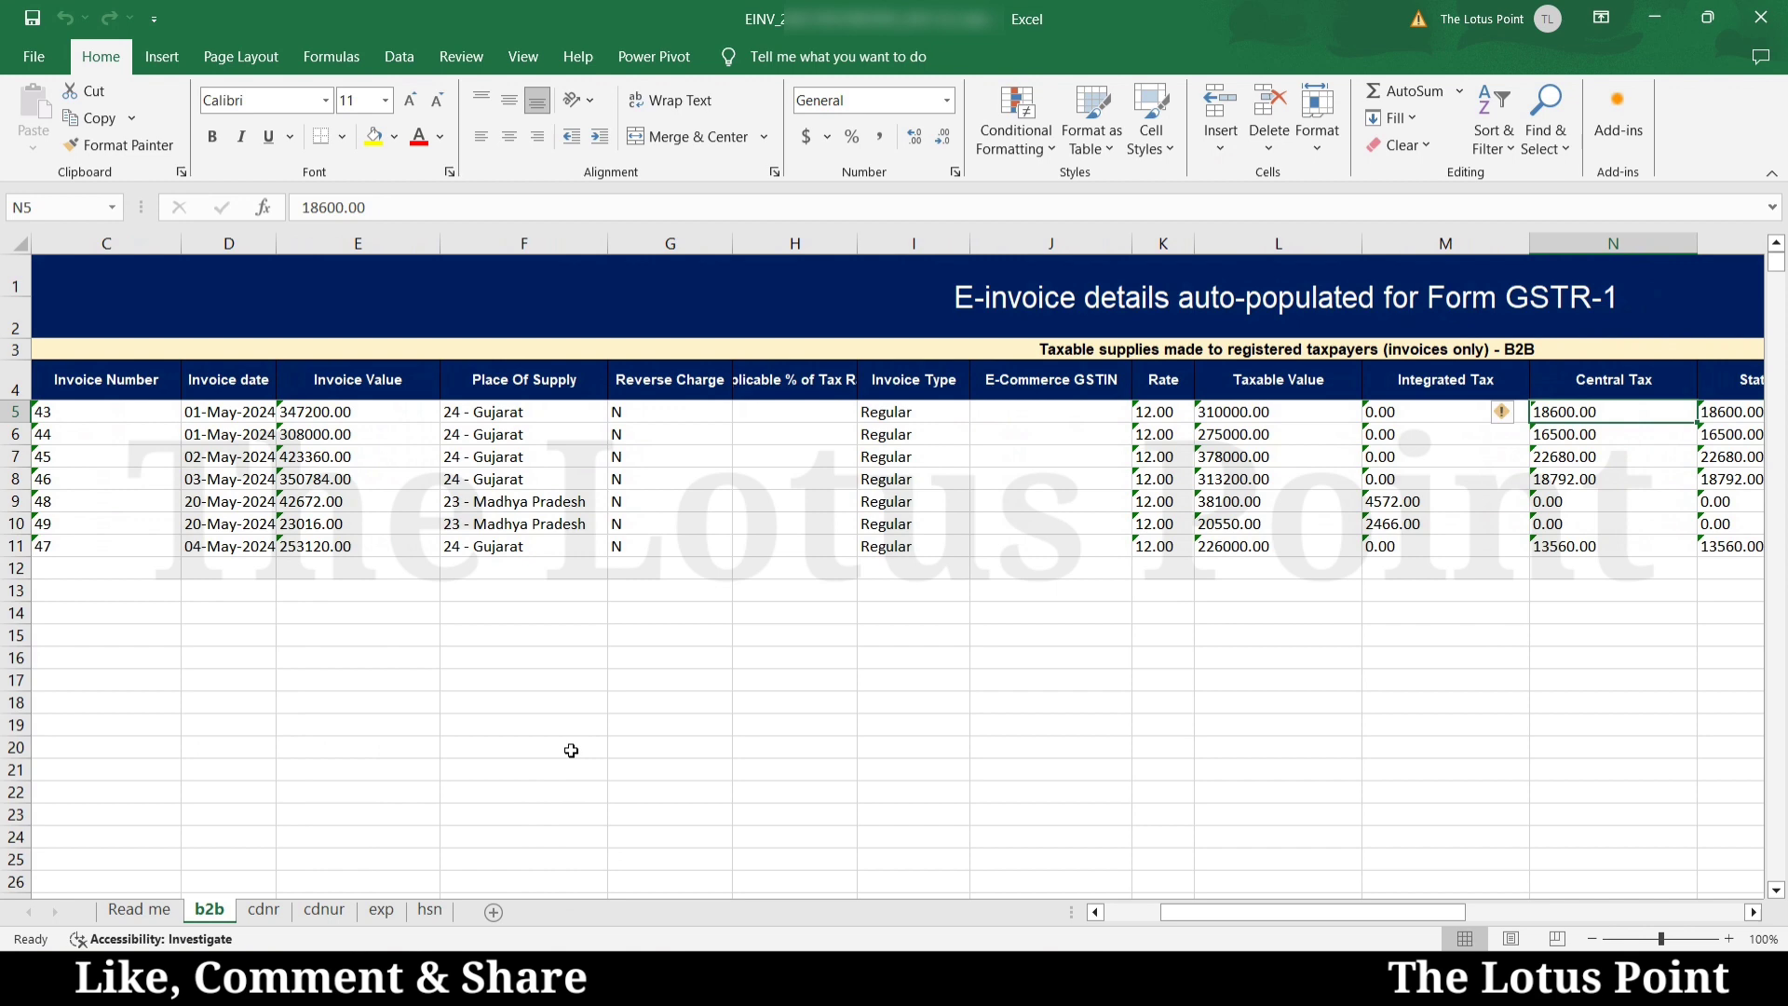
{"action": "key", "text": "Right"}
Step: Compare the first invoice's number and value in the b2b sheet with the sales voucher register in TallyPrime
{"action": "key", "text": "Left"}
{"action": "key", "text": "Left"}
{"action": "key", "text": "Left"}
{"action": "key", "text": "Left"}
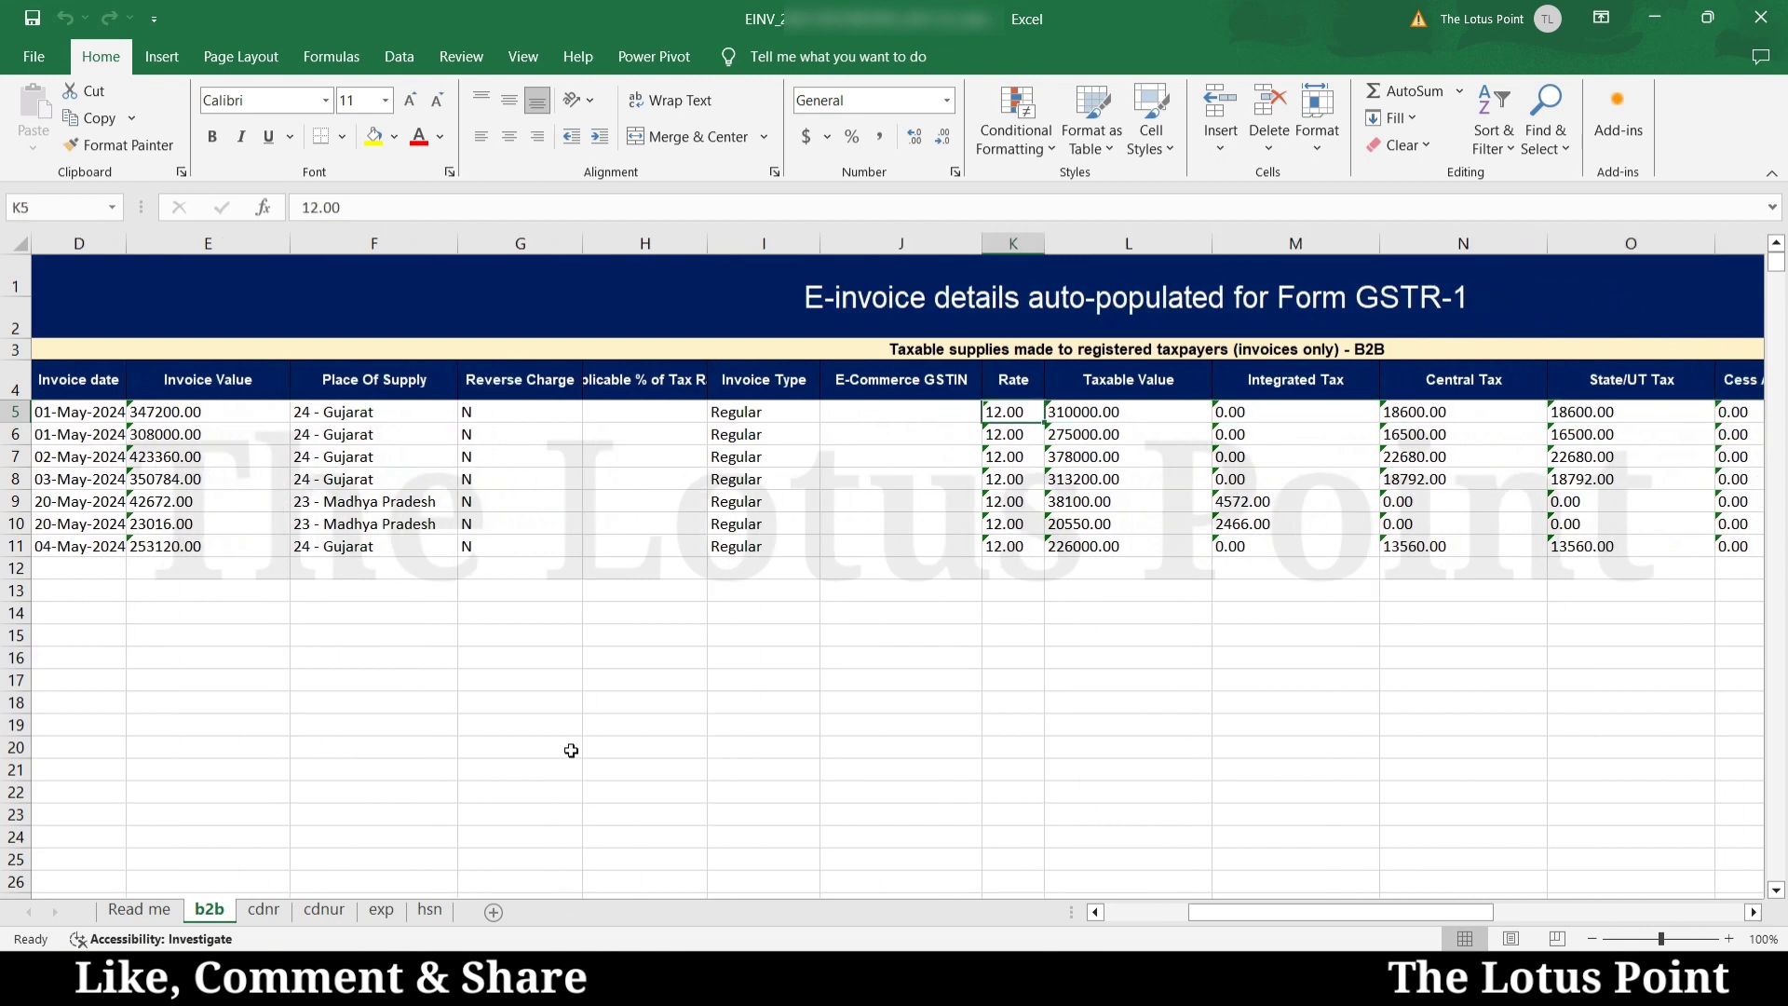
{"action": "key", "text": "Left"}
{"action": "key", "text": "Left"}
{"action": "key", "text": "Left"}
{"action": "key", "text": "Left"}
{"action": "key", "text": "Left"}
{"action": "key", "text": "Left"}
{"action": "key", "text": "Left"}
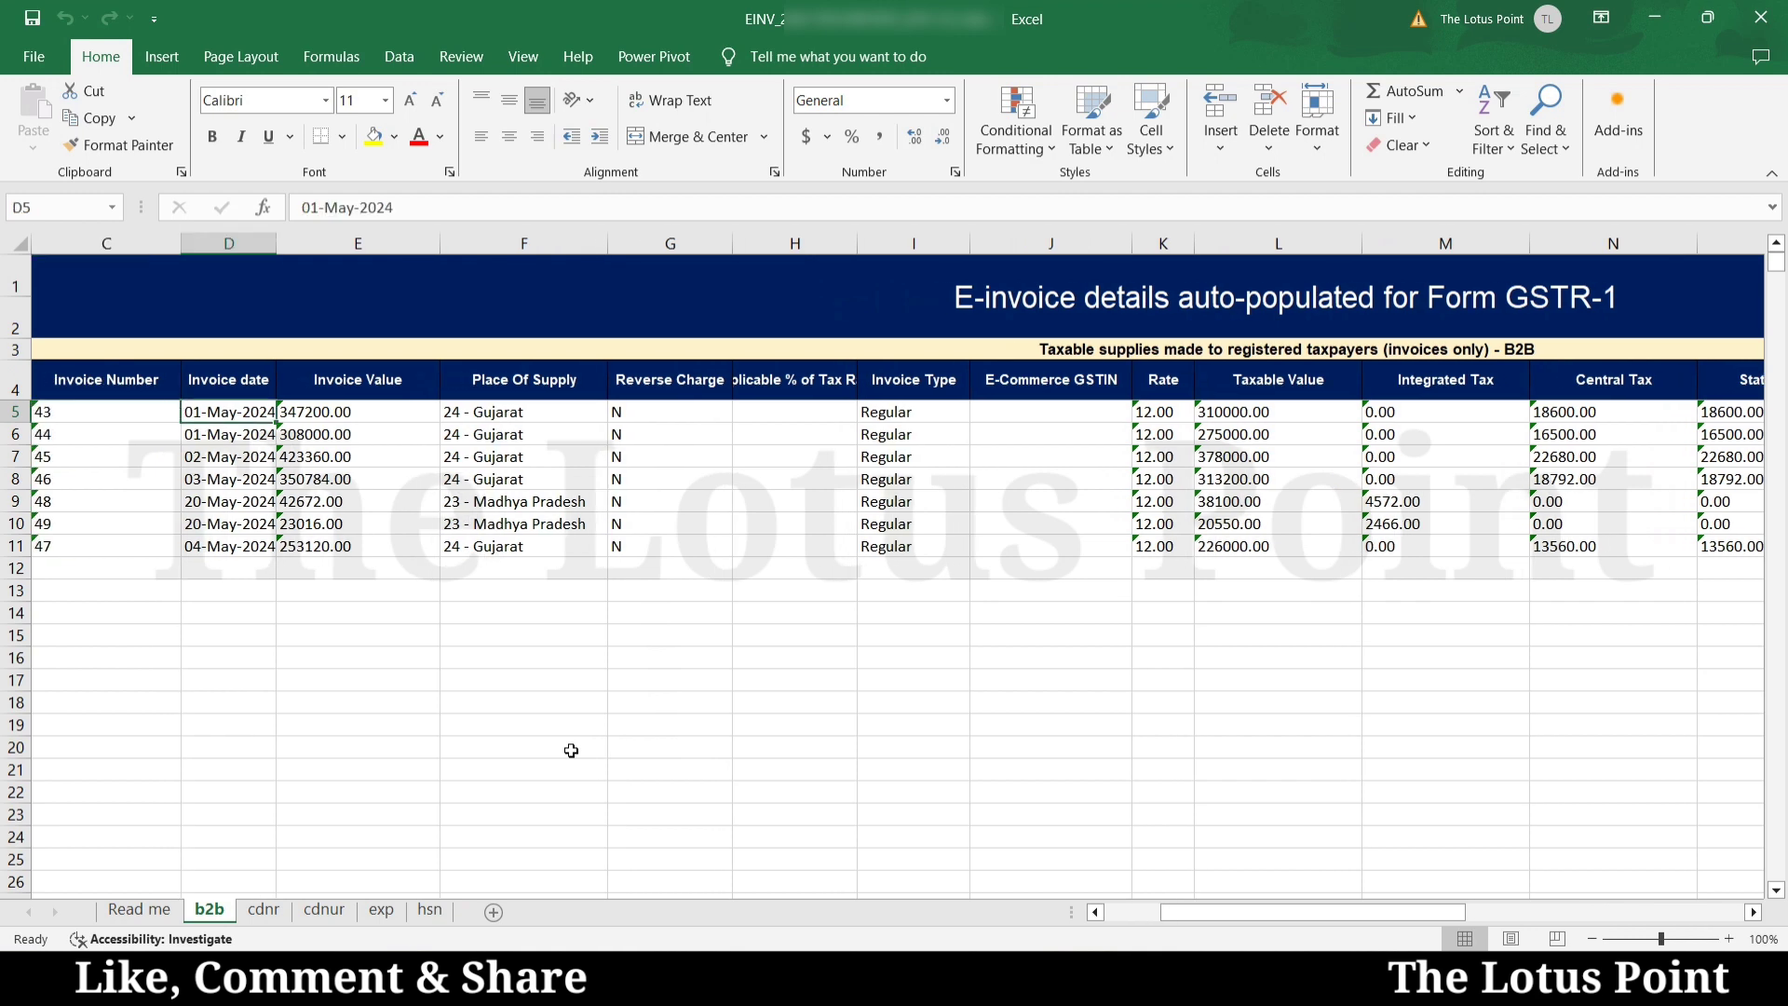
{"action": "key", "text": "Right"}
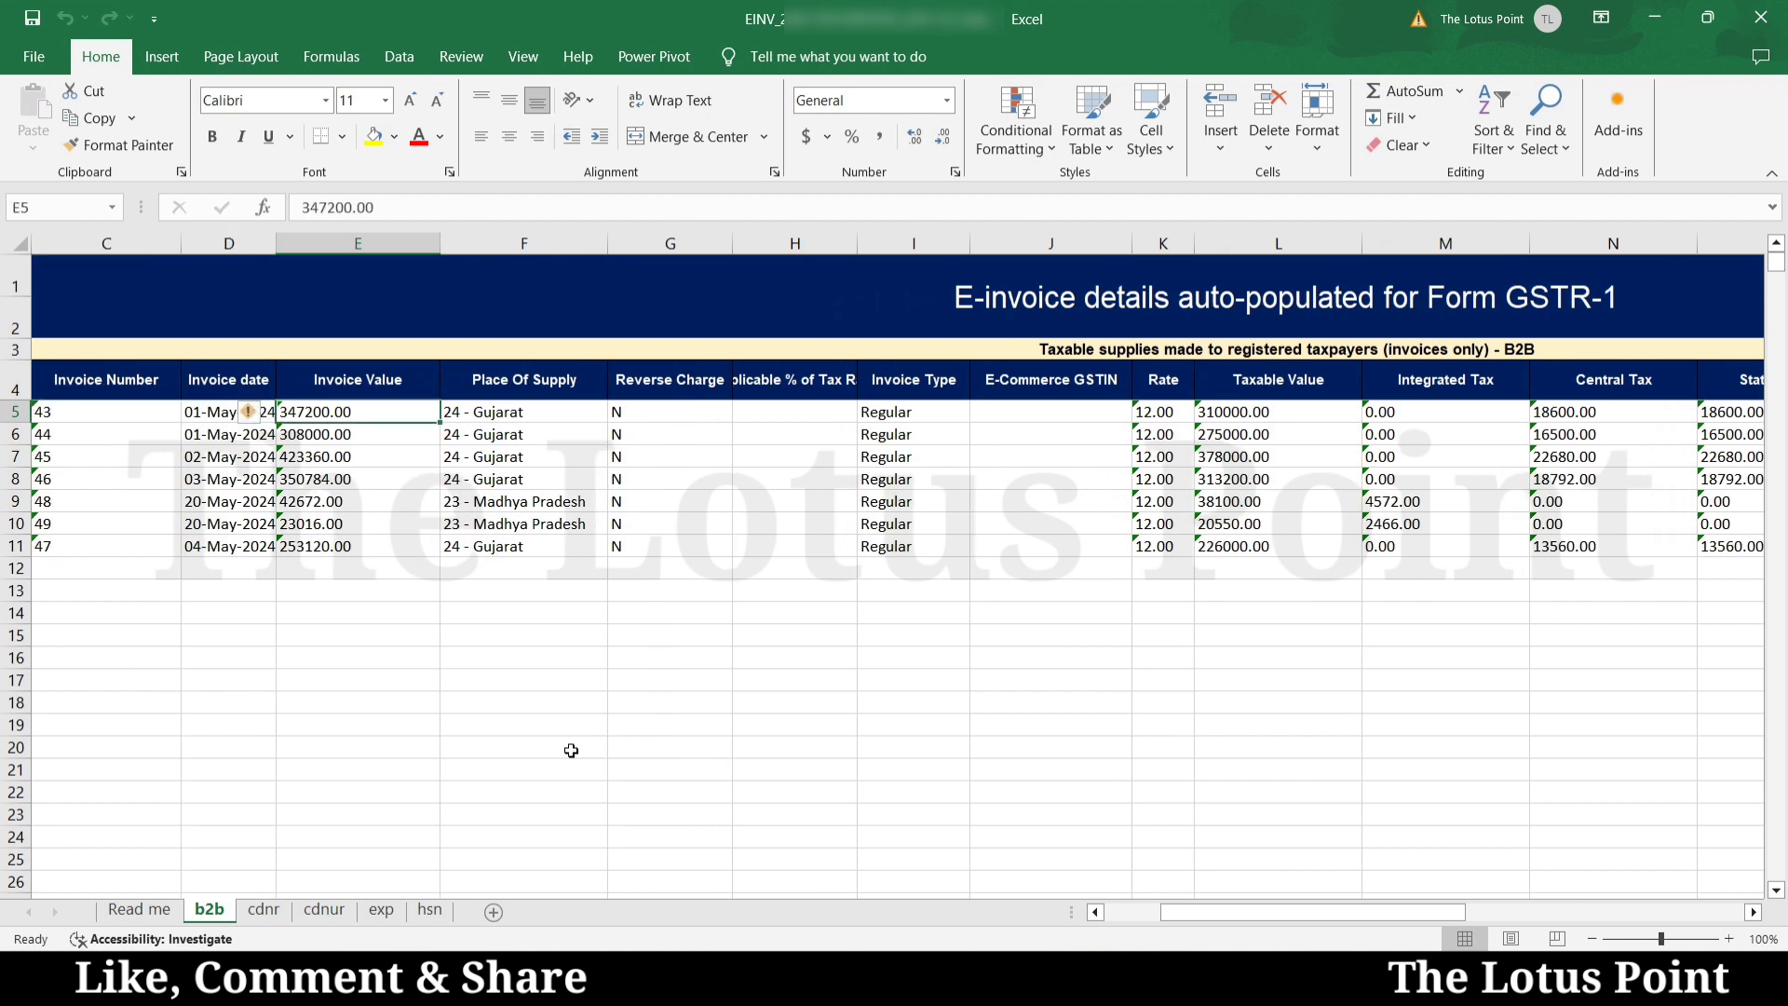
{"action": "key", "text": "alt+Tab"}
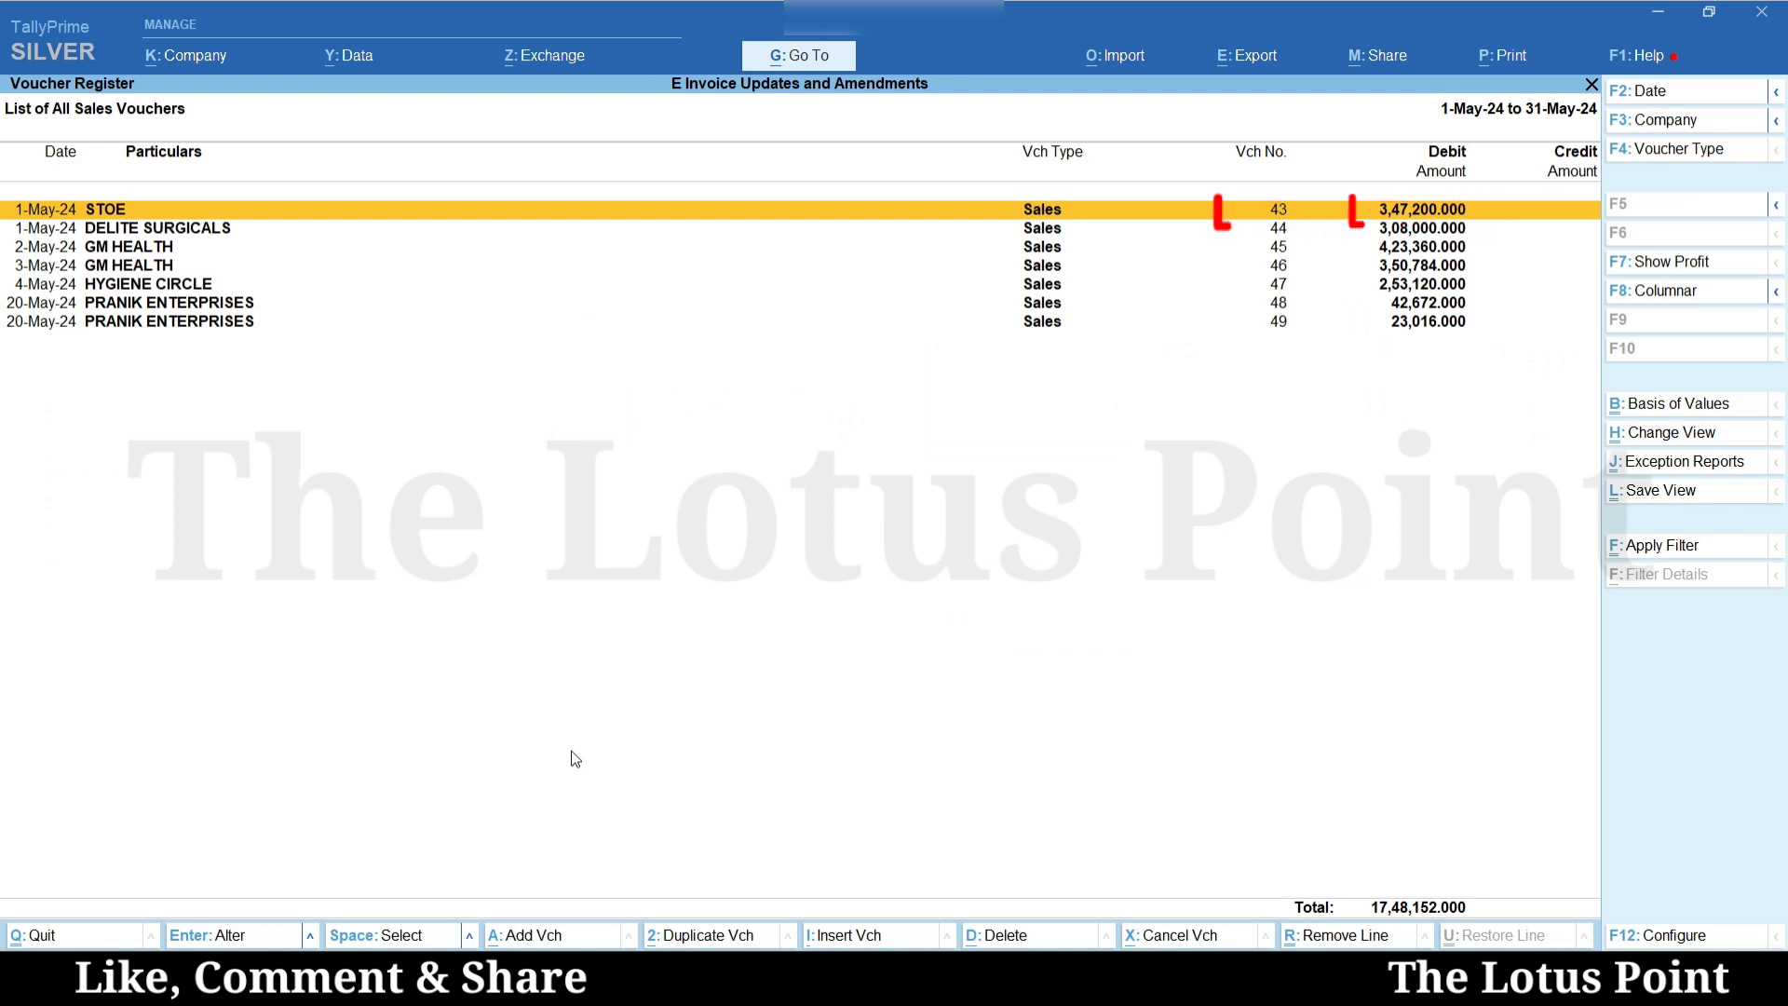
{"action": "key", "text": "alt+Tab"}
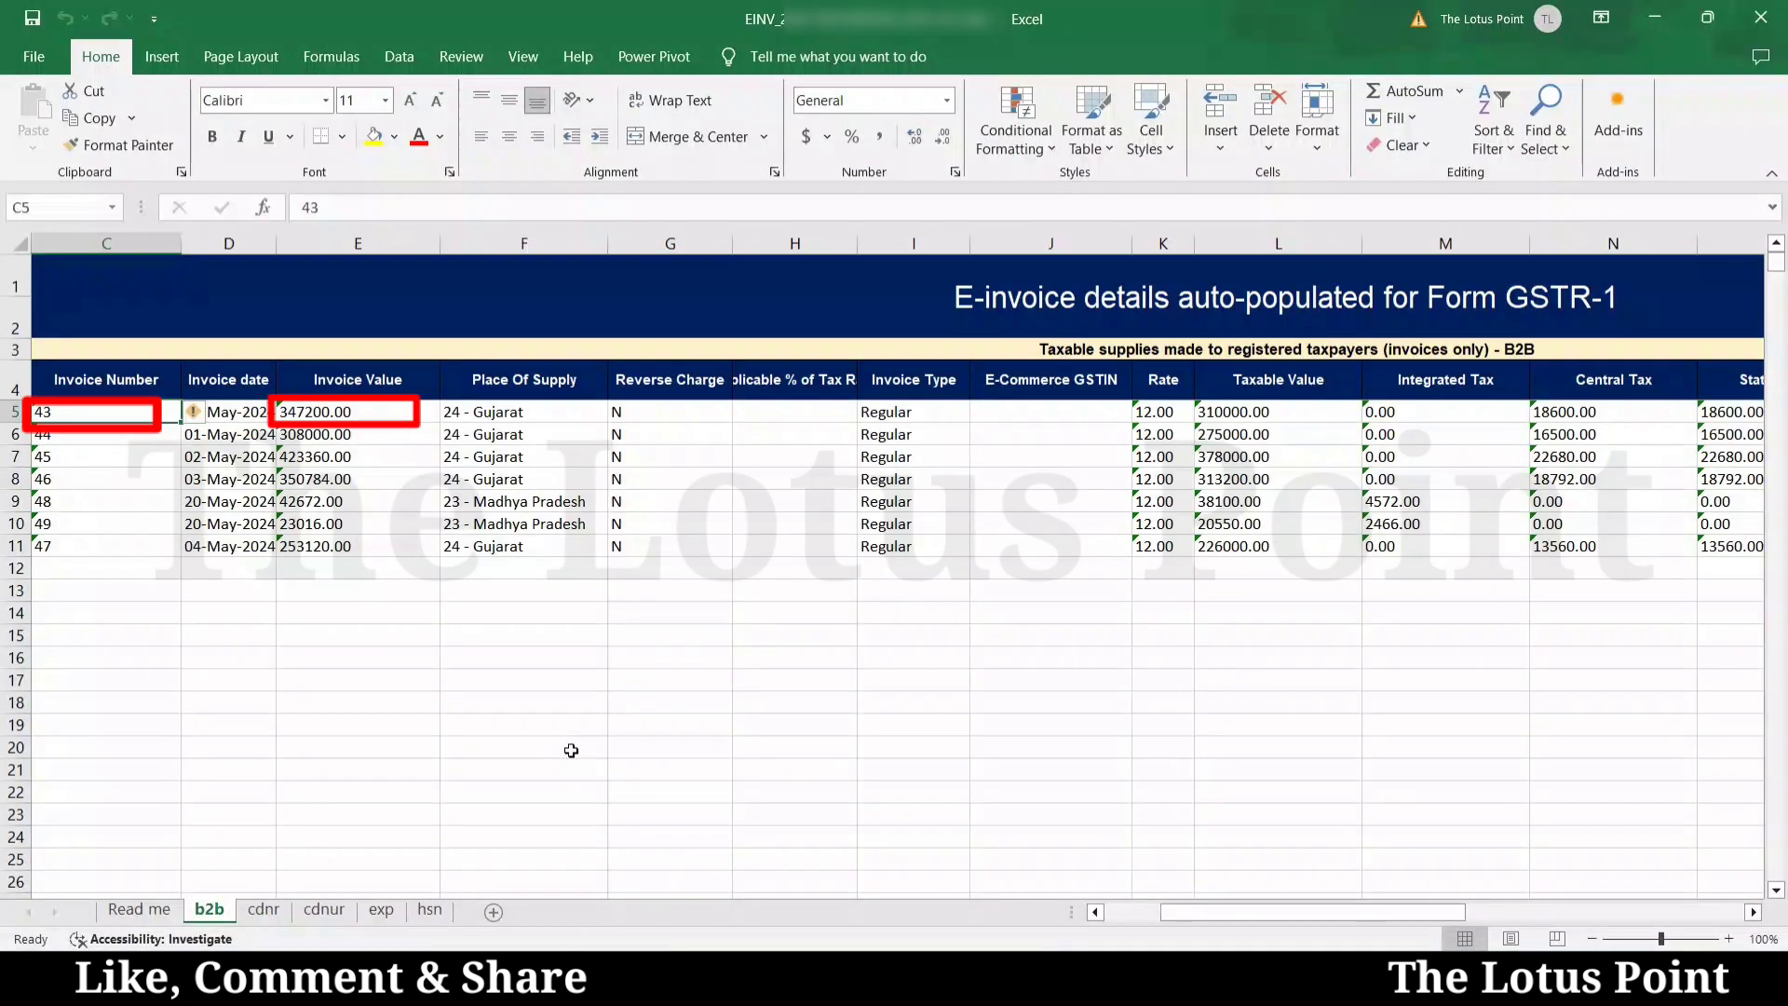
{"action": "key", "text": "Right"}
{"action": "key", "text": "Right"}
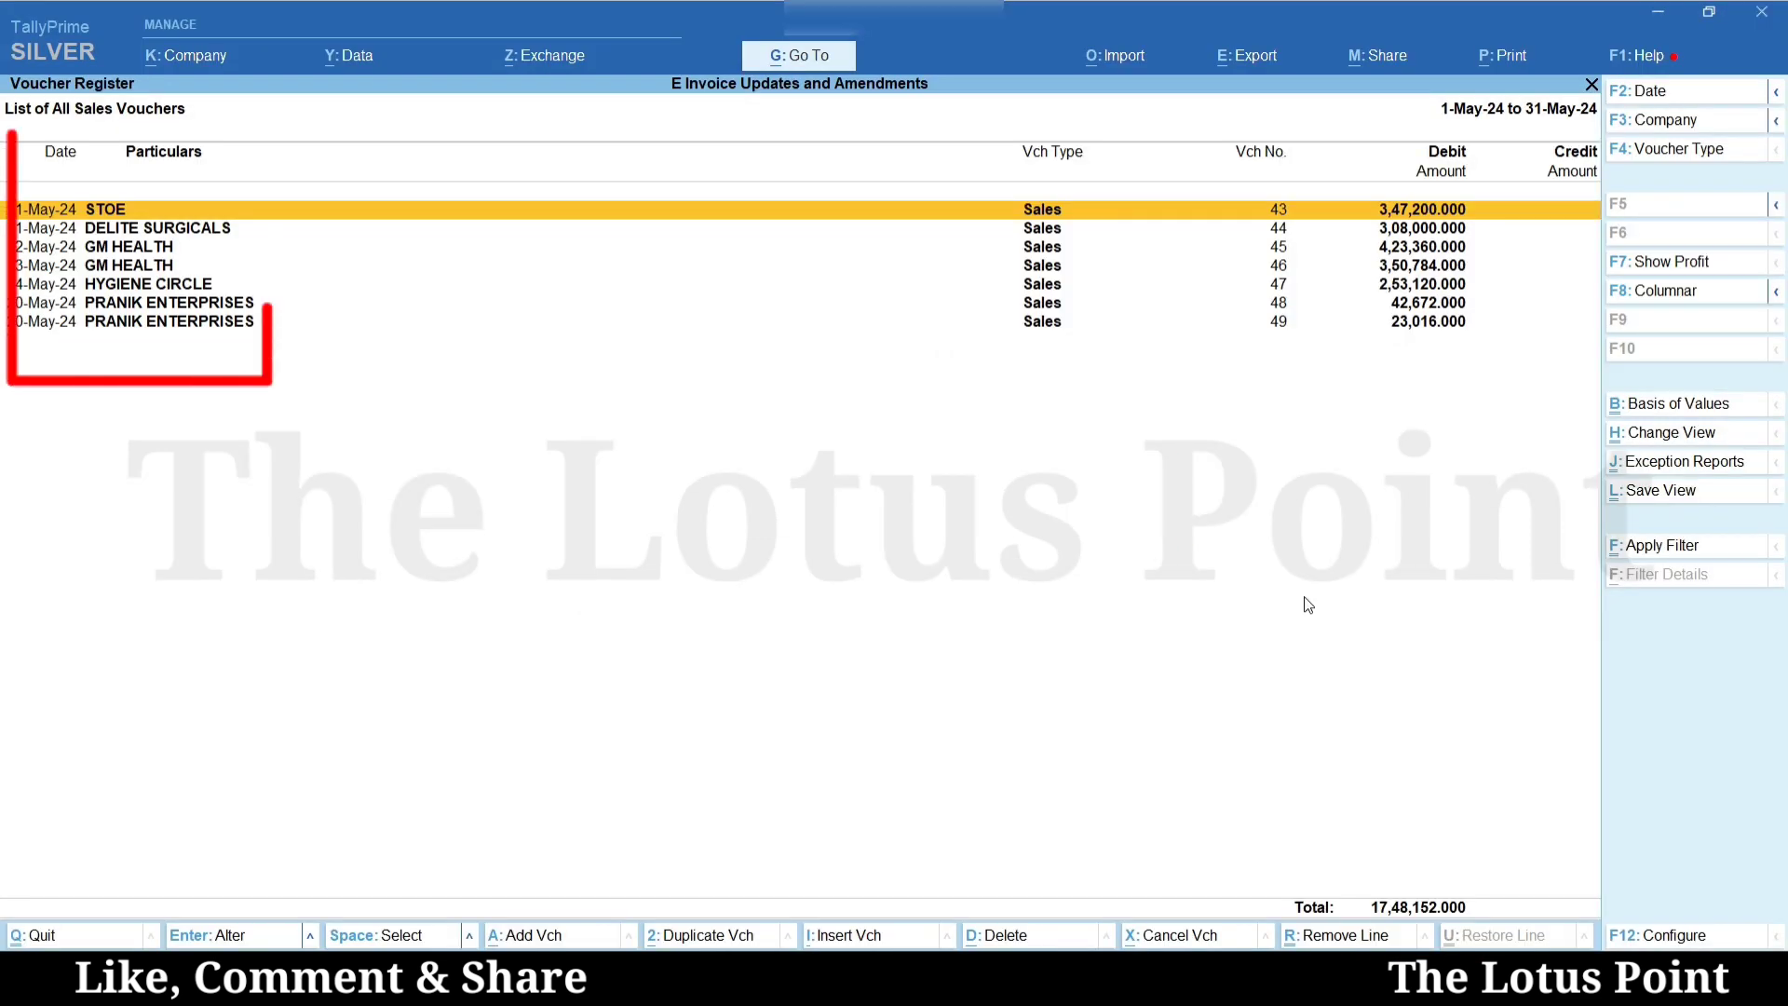
Step: In TallyPrime, go through the May 2024 sales vouchers one by one and check the register's total
{"action": "key", "text": "Down"}
{"action": "key", "text": "Down"}
{"action": "key", "text": "Down"}
{"action": "key", "text": "Down"}
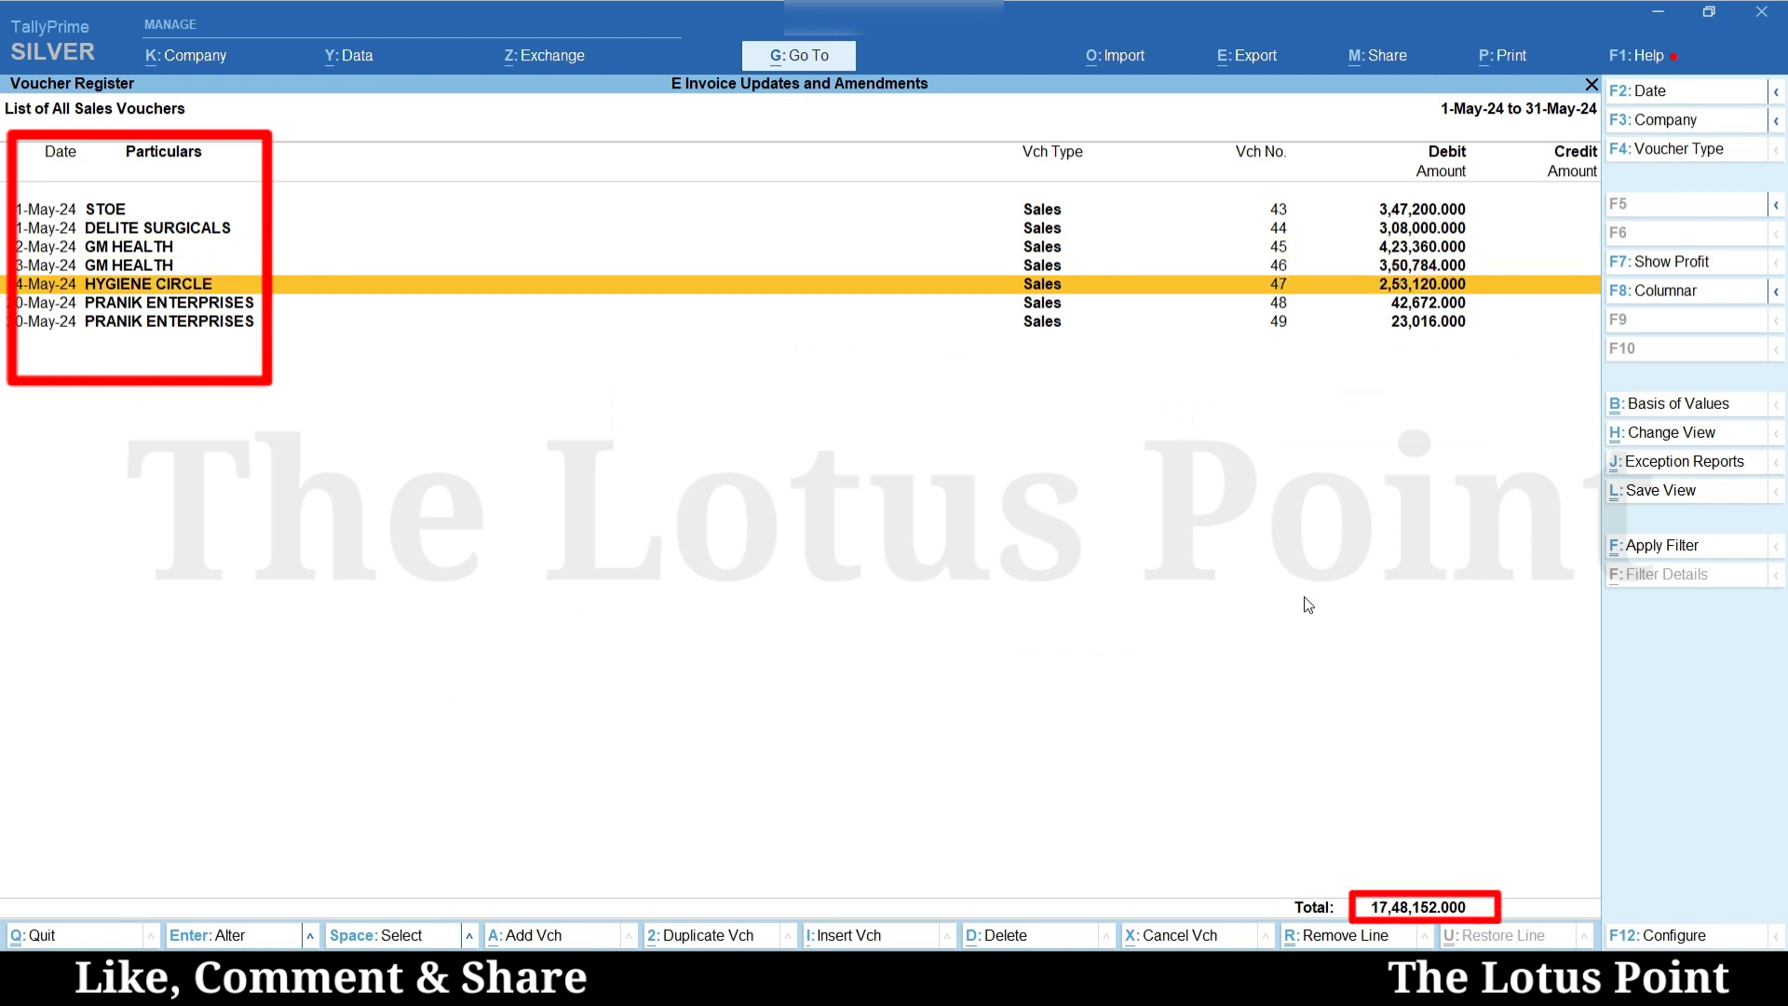
{"action": "key", "text": "Down"}
{"action": "key", "text": "Down"}
{"action": "key", "text": "Up"}
{"action": "key", "text": "Up"}
{"action": "key", "text": "Up"}
{"action": "key", "text": "Up"}
{"action": "key", "text": "Up"}
{"action": "key", "text": "Up"}
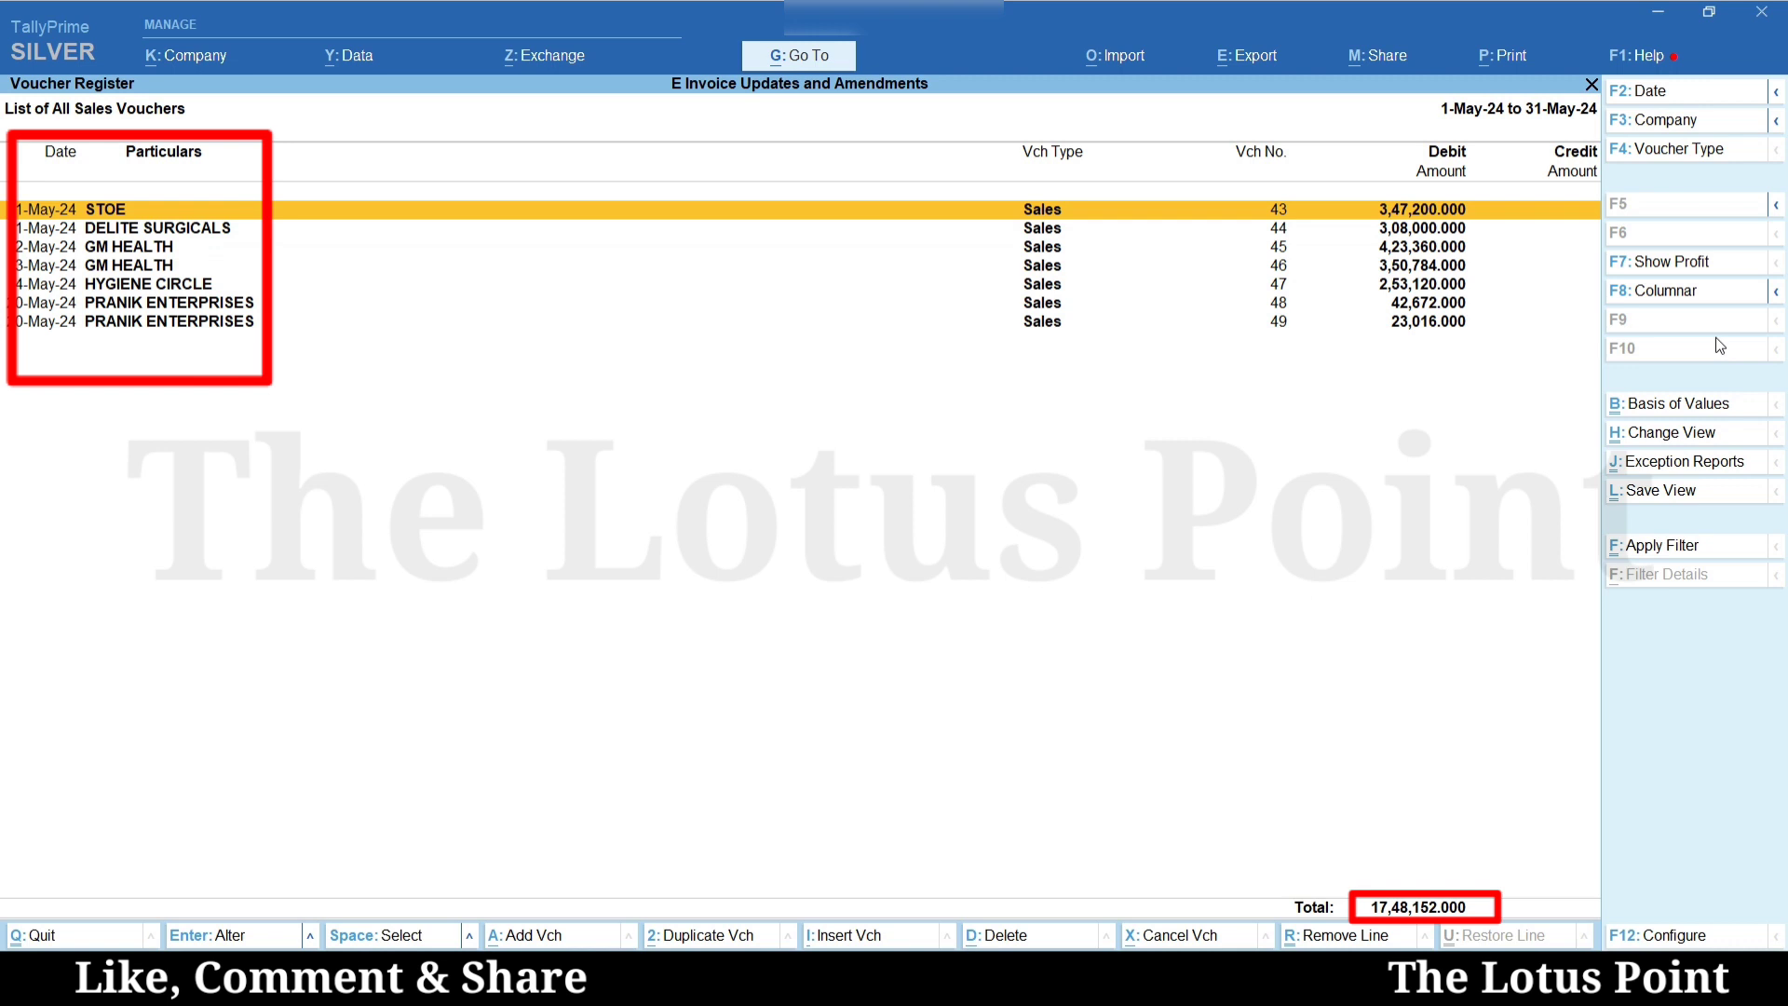
Step: Show the sales voucher register in columnar form, accepting the preset column options
{"action": "left_click", "coordinate": [1686, 292]}
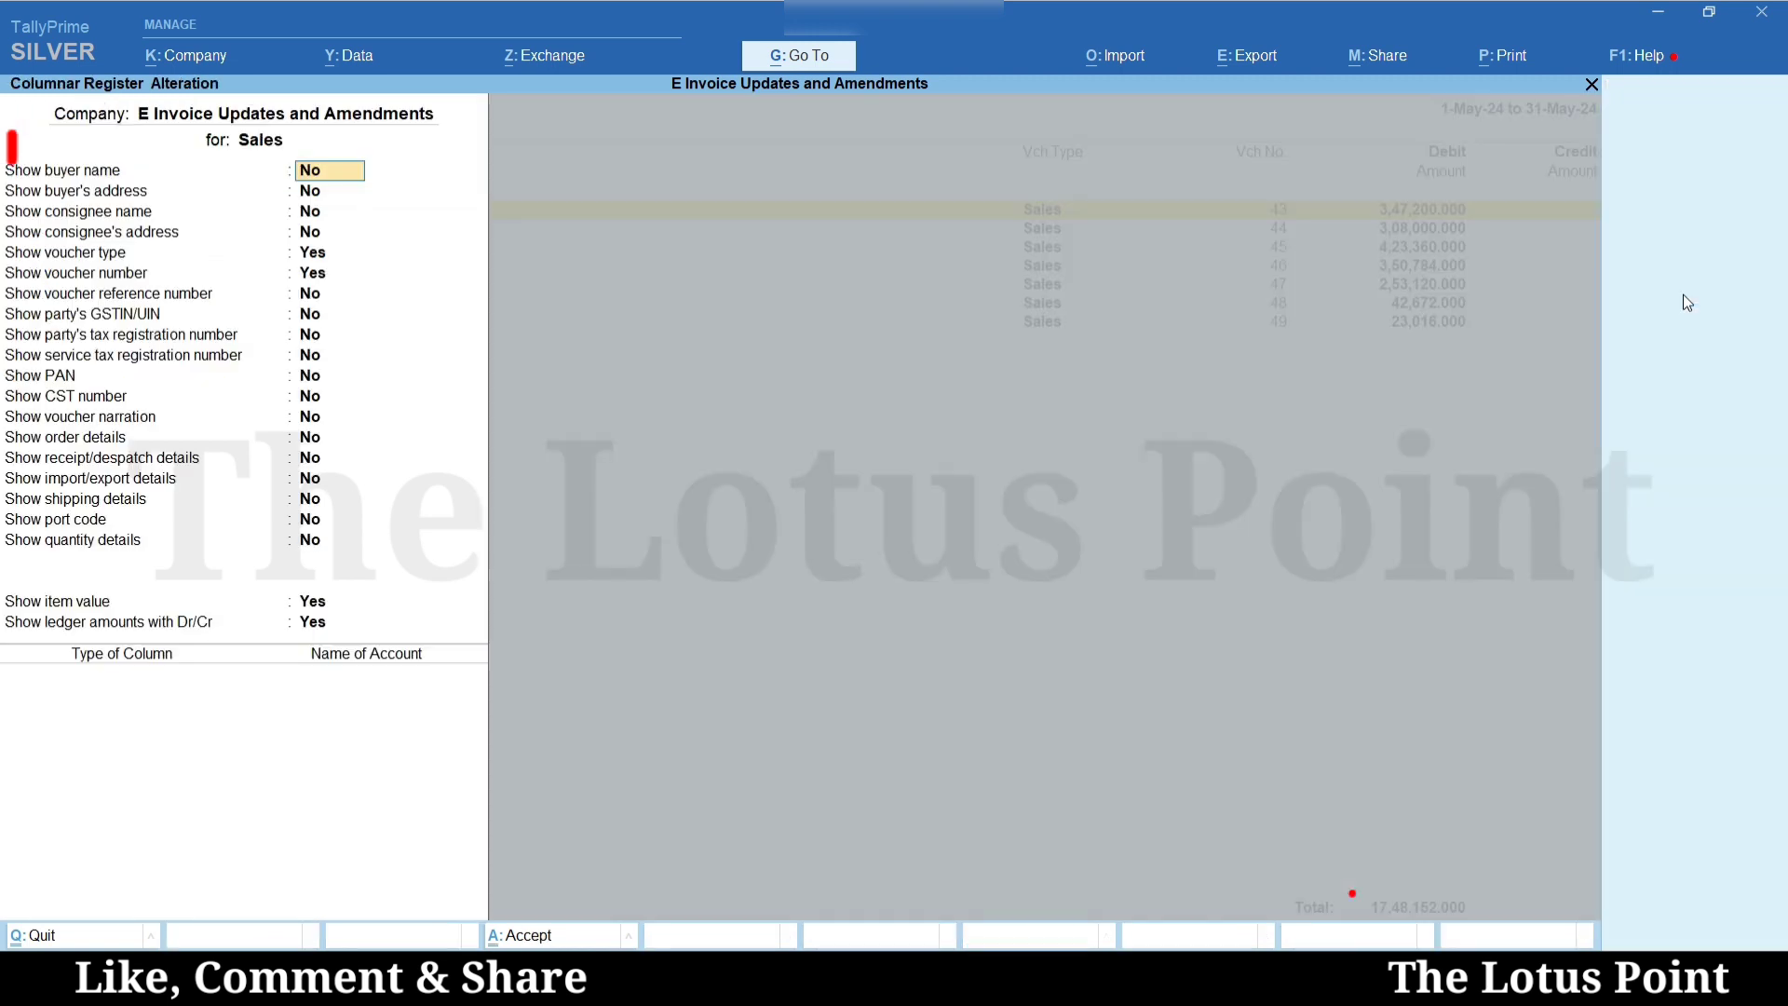
{"action": "key", "text": "ctrl+a"}
Step: In the Excel b2b sheet, convert the Taxable Value entries in L5:L11 from text to numbers
{"action": "key", "text": "Right"}
{"action": "key", "text": "Right"}
{"action": "key", "text": "Right"}
{"action": "key", "text": "Right"}
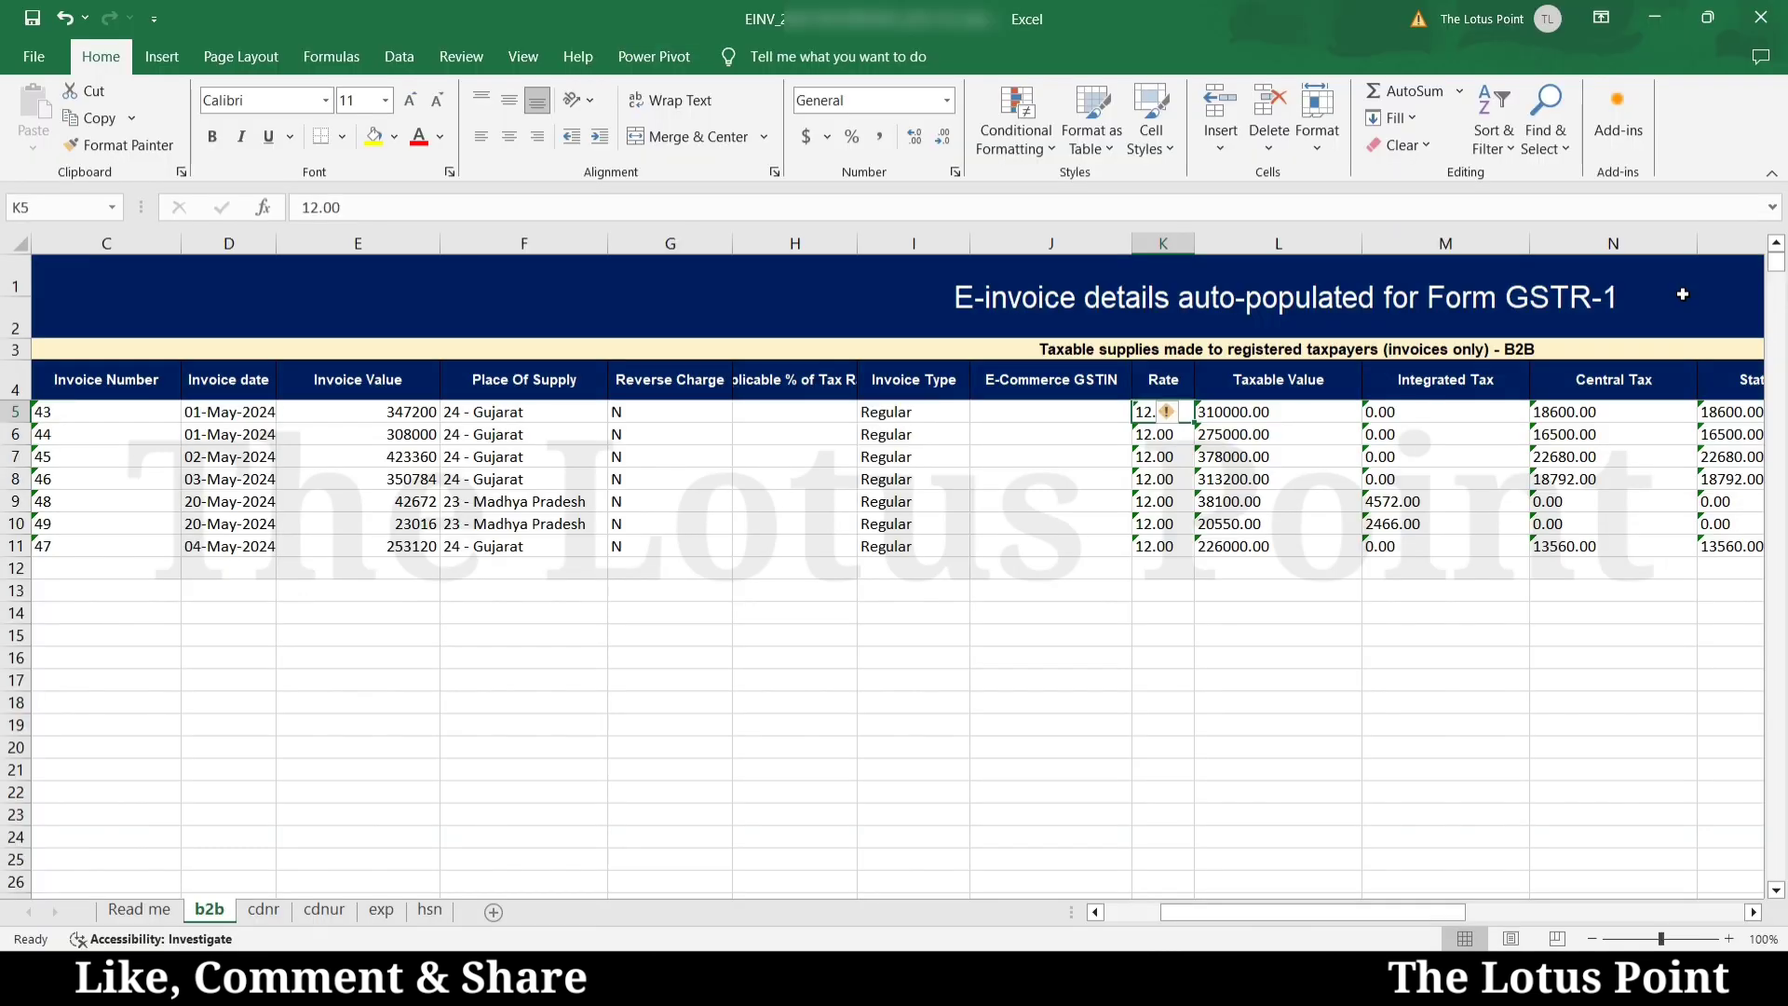
{"action": "key", "text": "Right"}
{"action": "key", "text": "shift+Down"}
{"action": "key", "text": "shift+Down"}
{"action": "key", "text": "shift+Down"}
{"action": "key", "text": "shift+Down"}
{"action": "key", "text": "shift+Down"}
{"action": "key", "text": "shift+Down"}
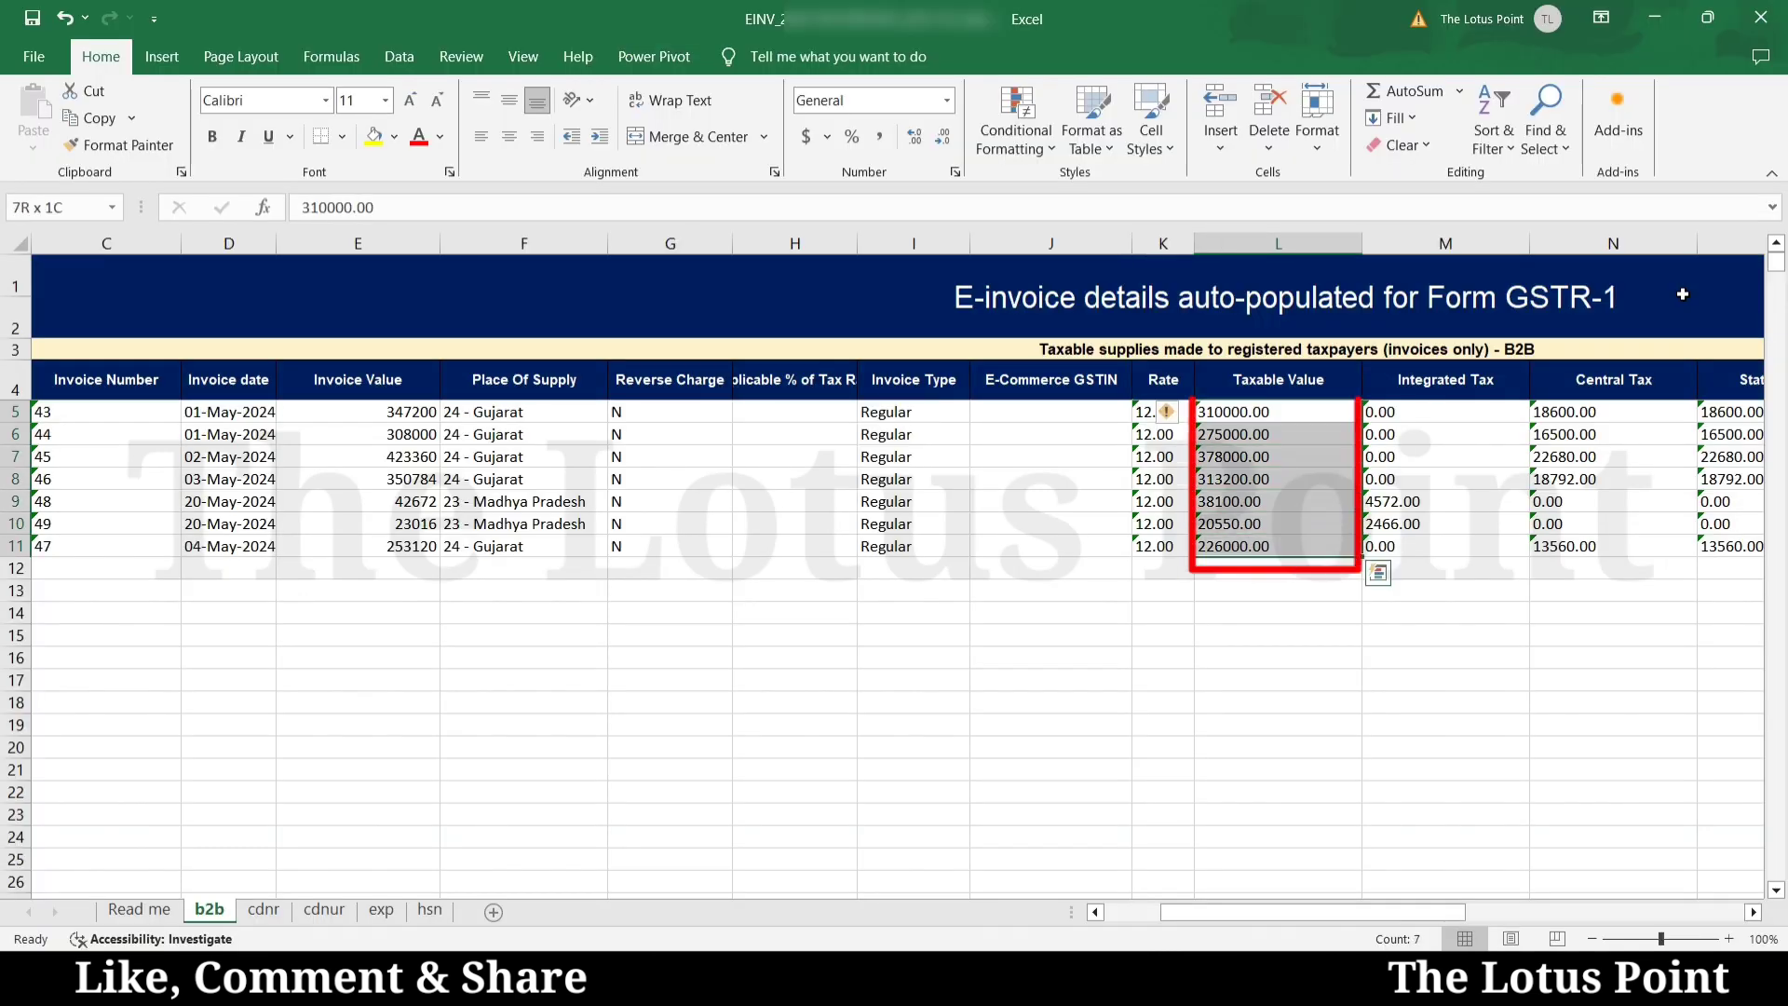
{"action": "left_click", "coordinate": [1176, 418]}
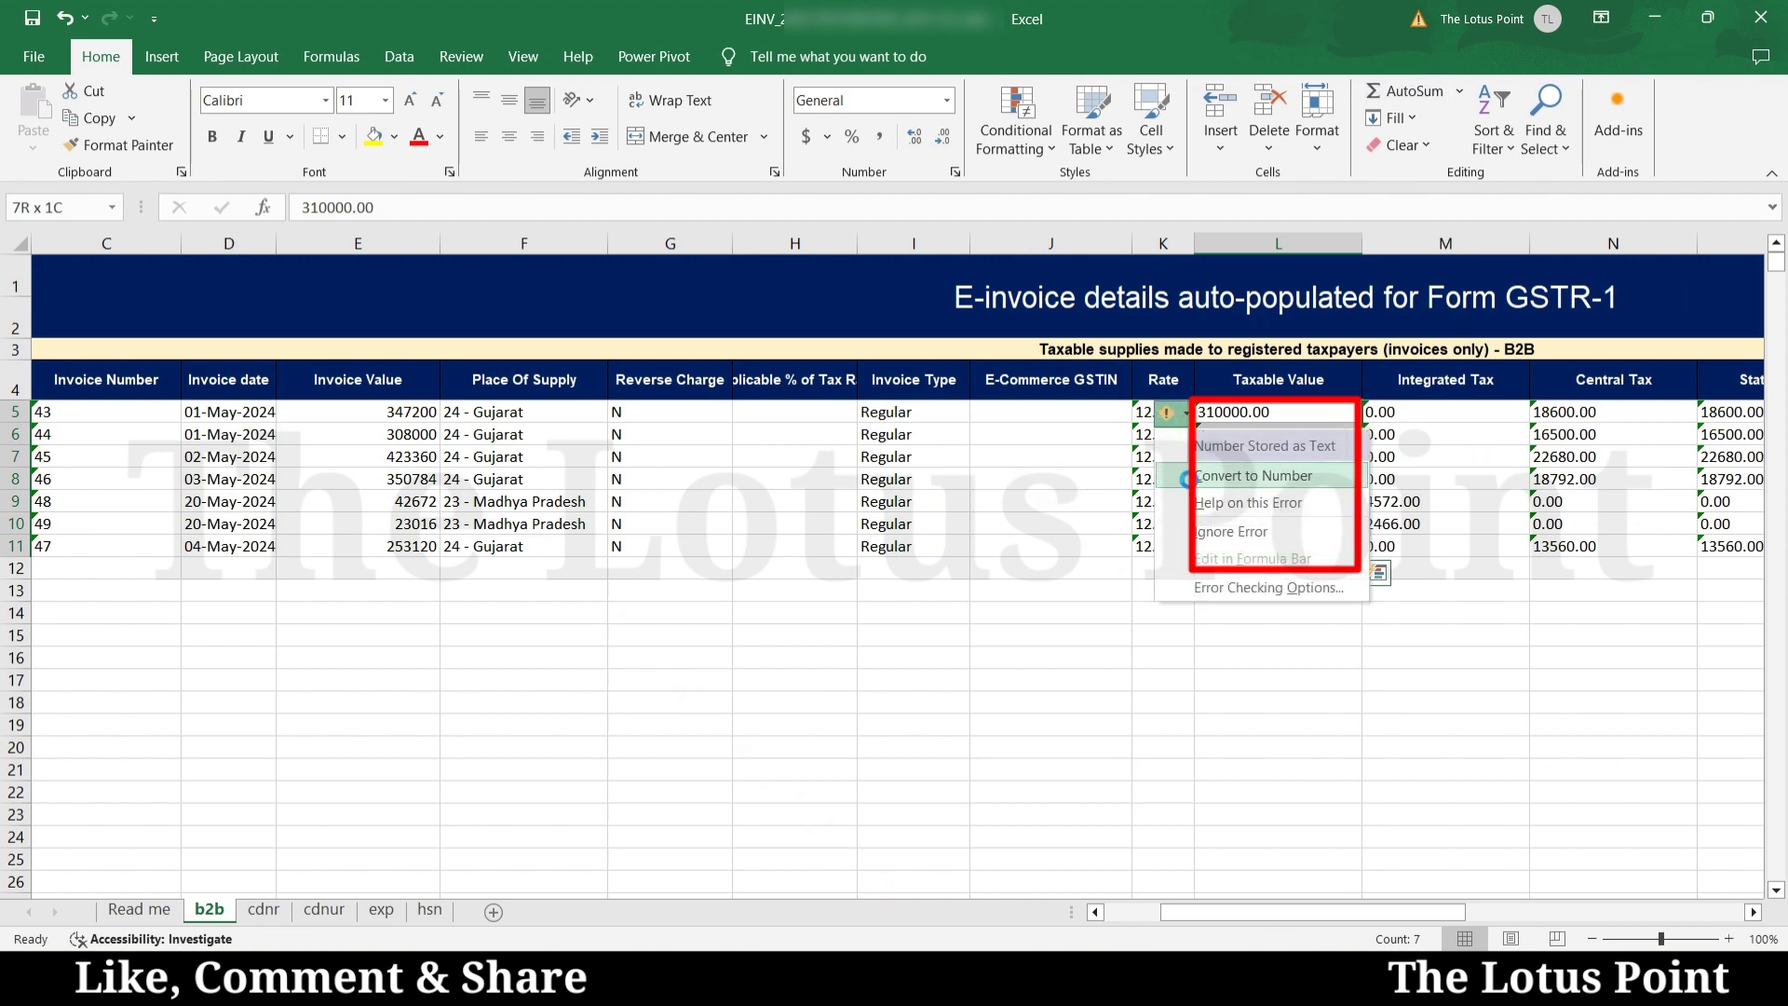
{"action": "left_click", "coordinate": [1211, 476]}
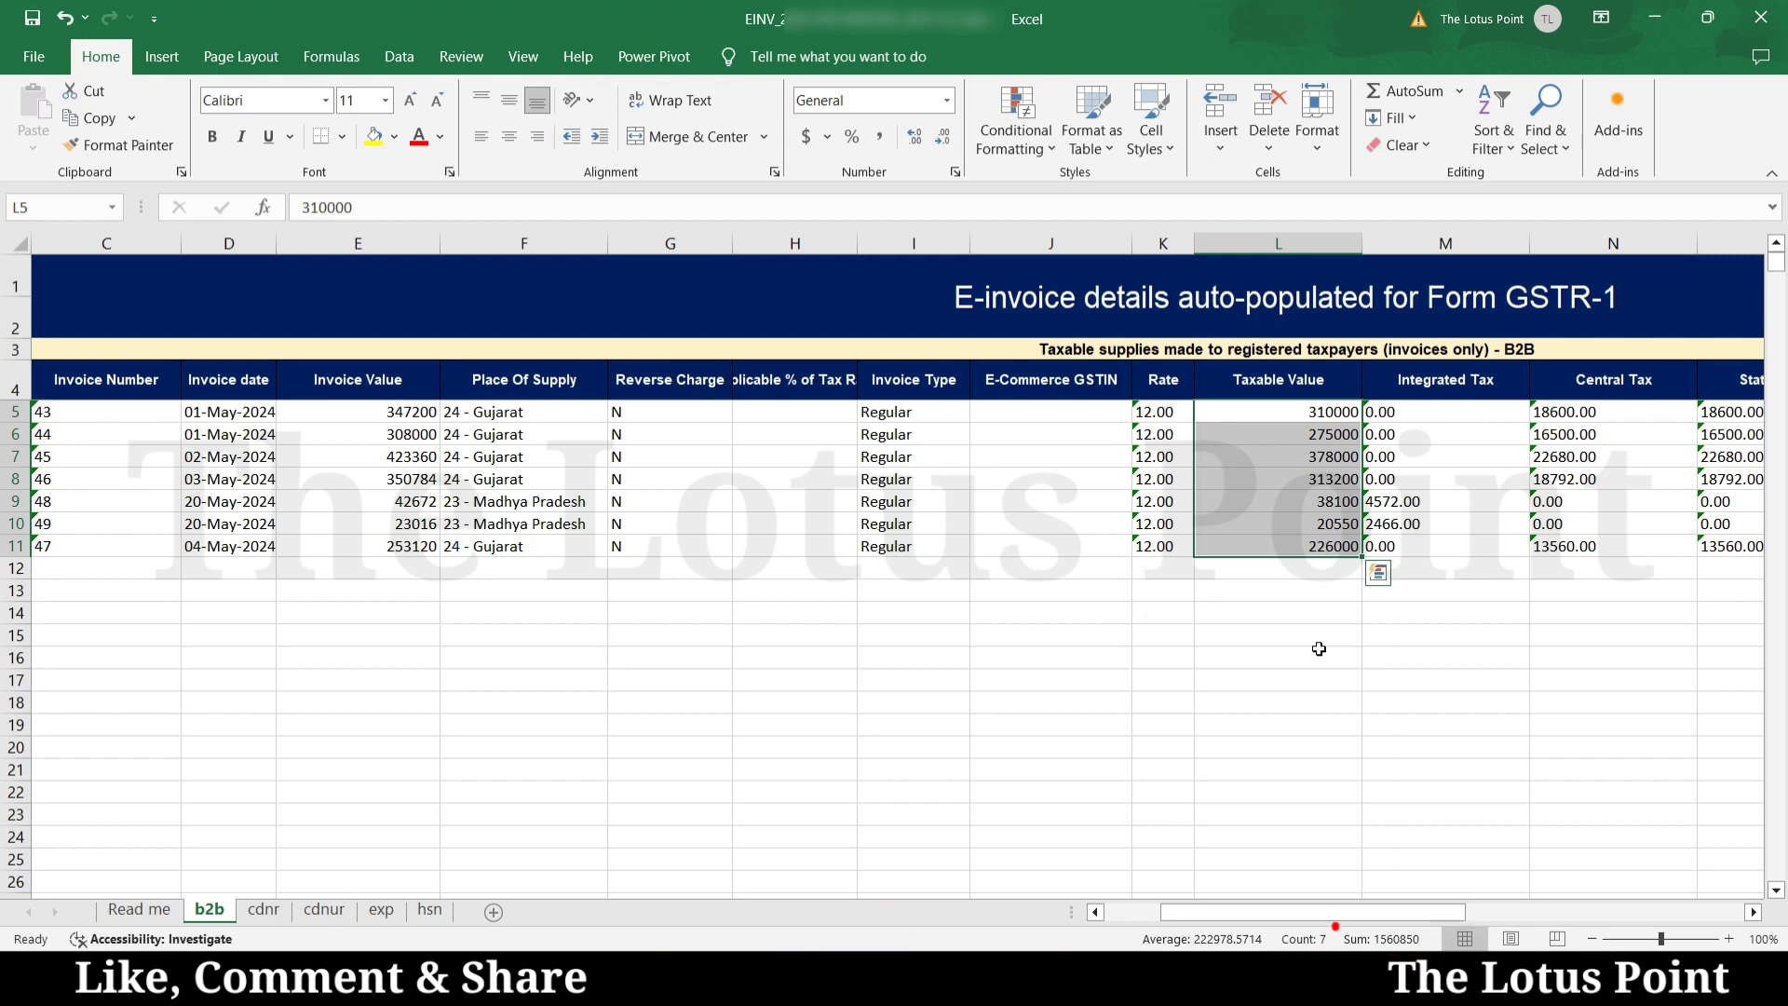
Step: Switch to TallyPrime and compare the columnar register's taxable value total and vouchers with the Excel sheet
{"action": "key", "text": "alt+Tab"}
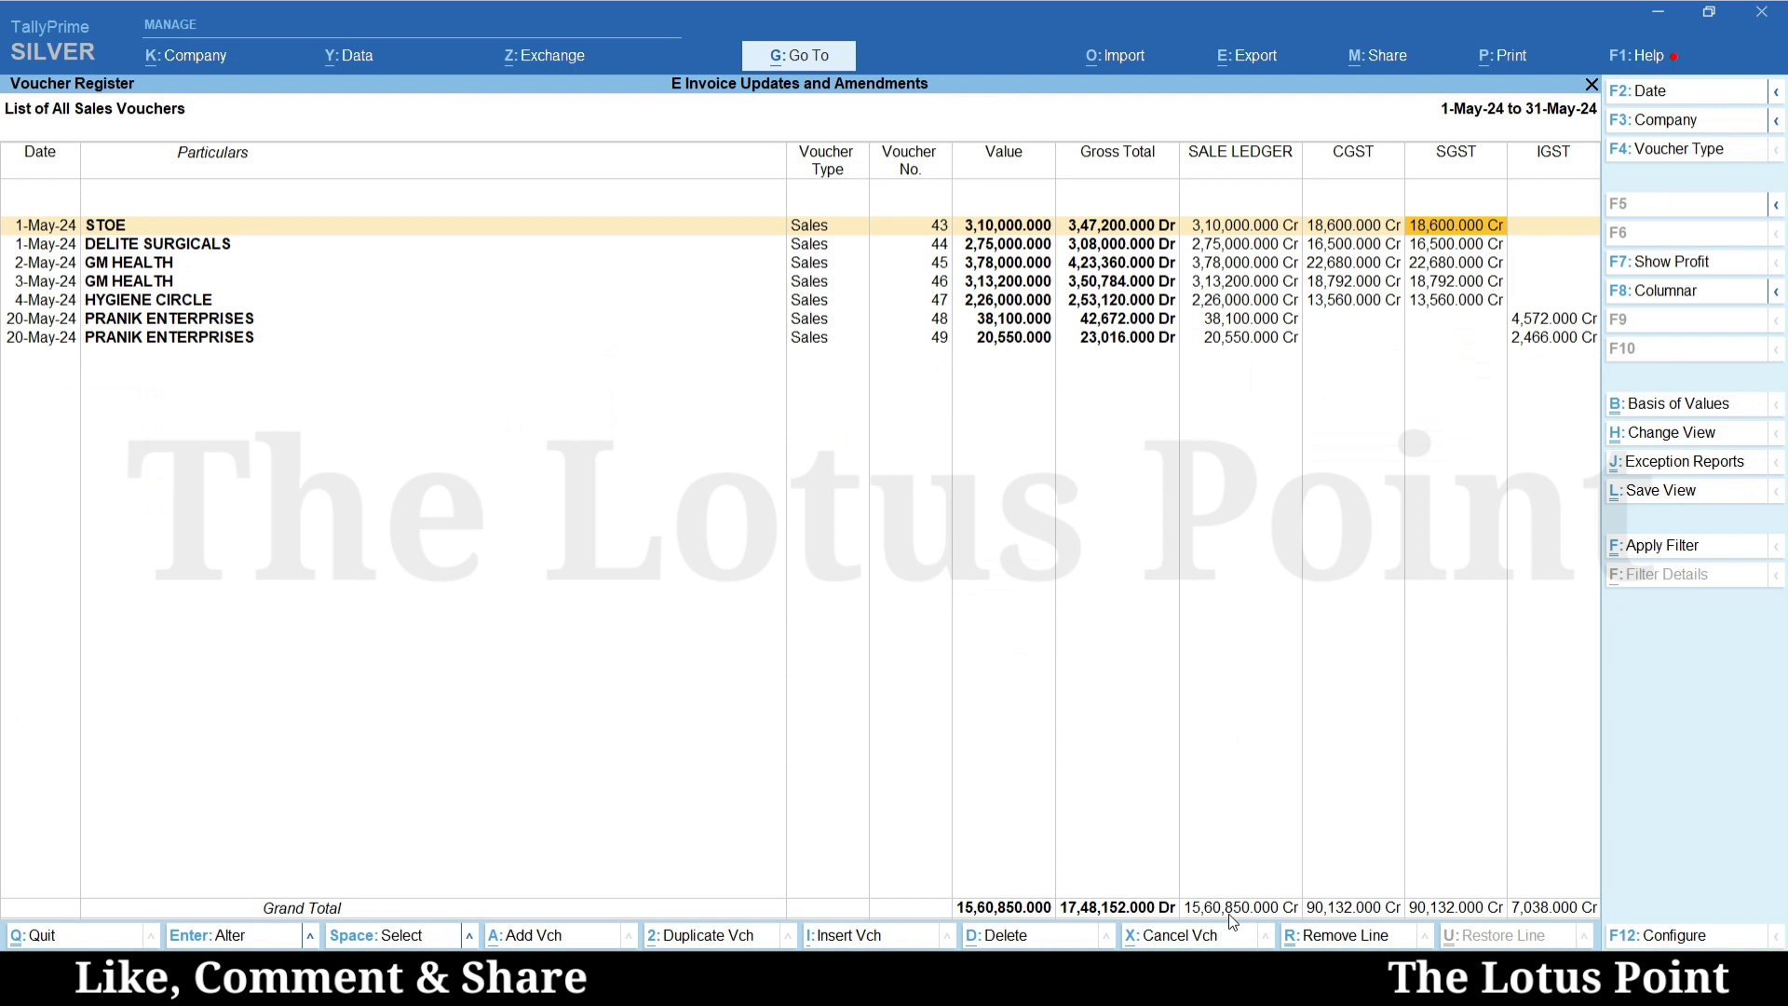
{"action": "key", "text": "Down"}
{"action": "key", "text": "Down"}
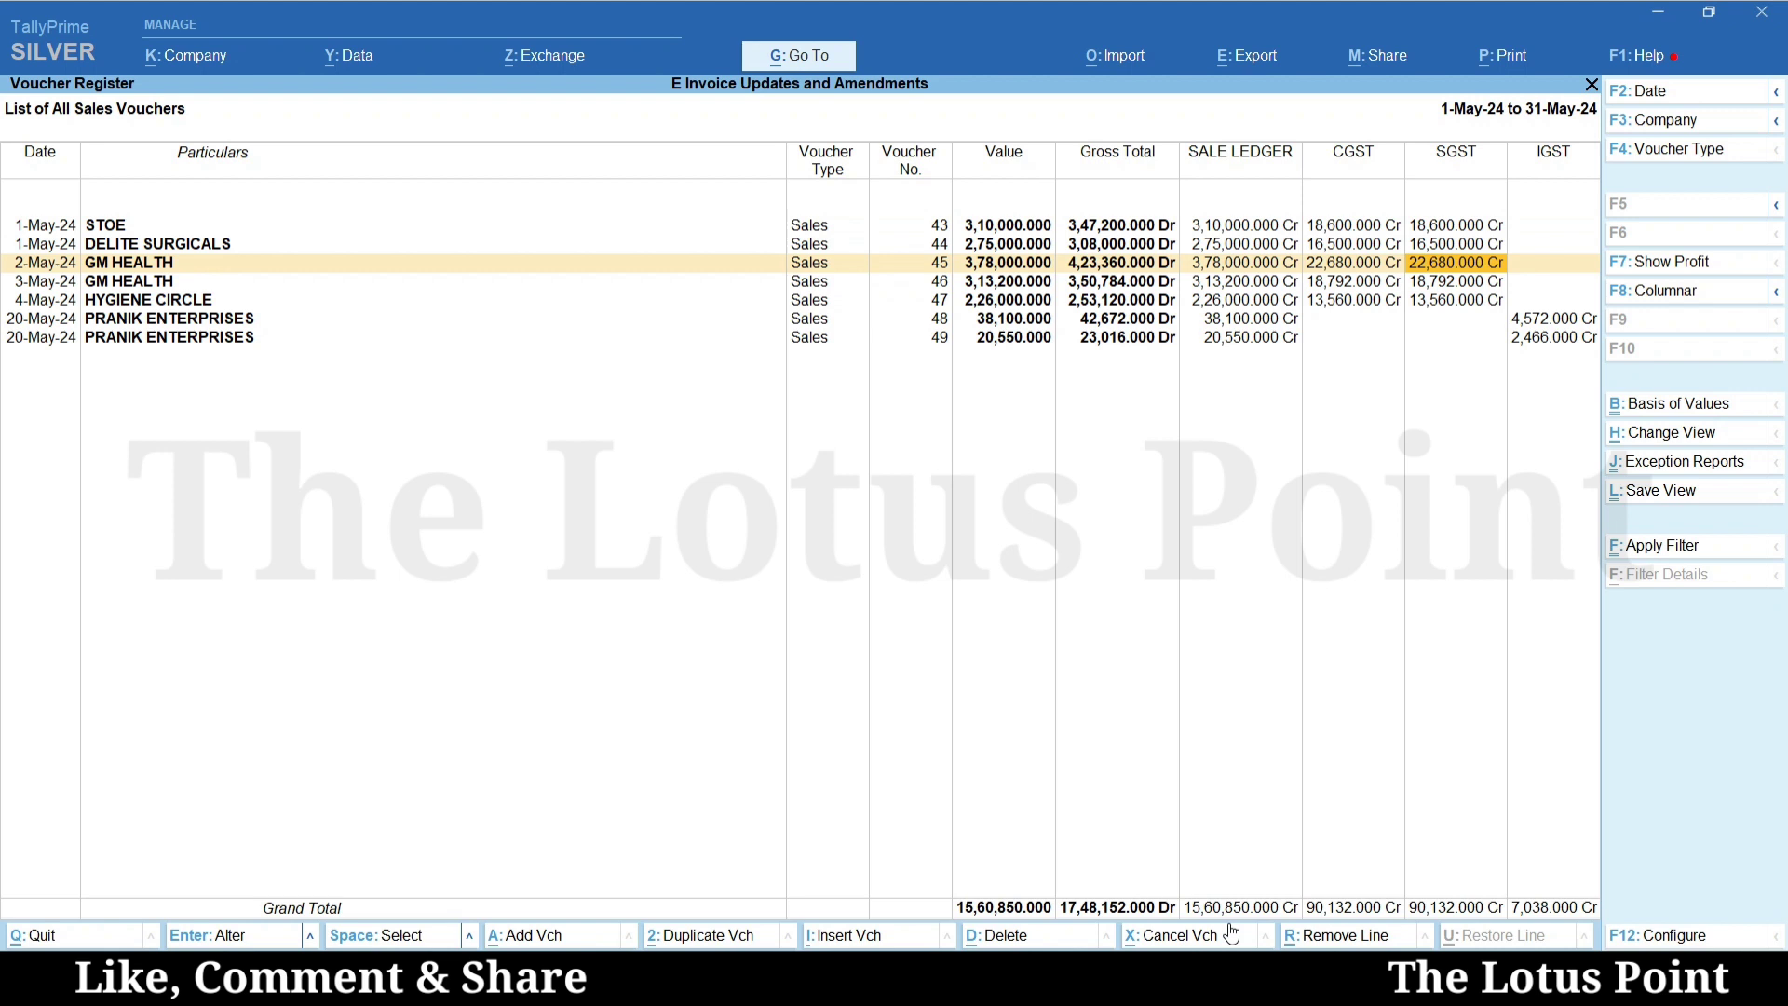
{"action": "key", "text": "Down"}
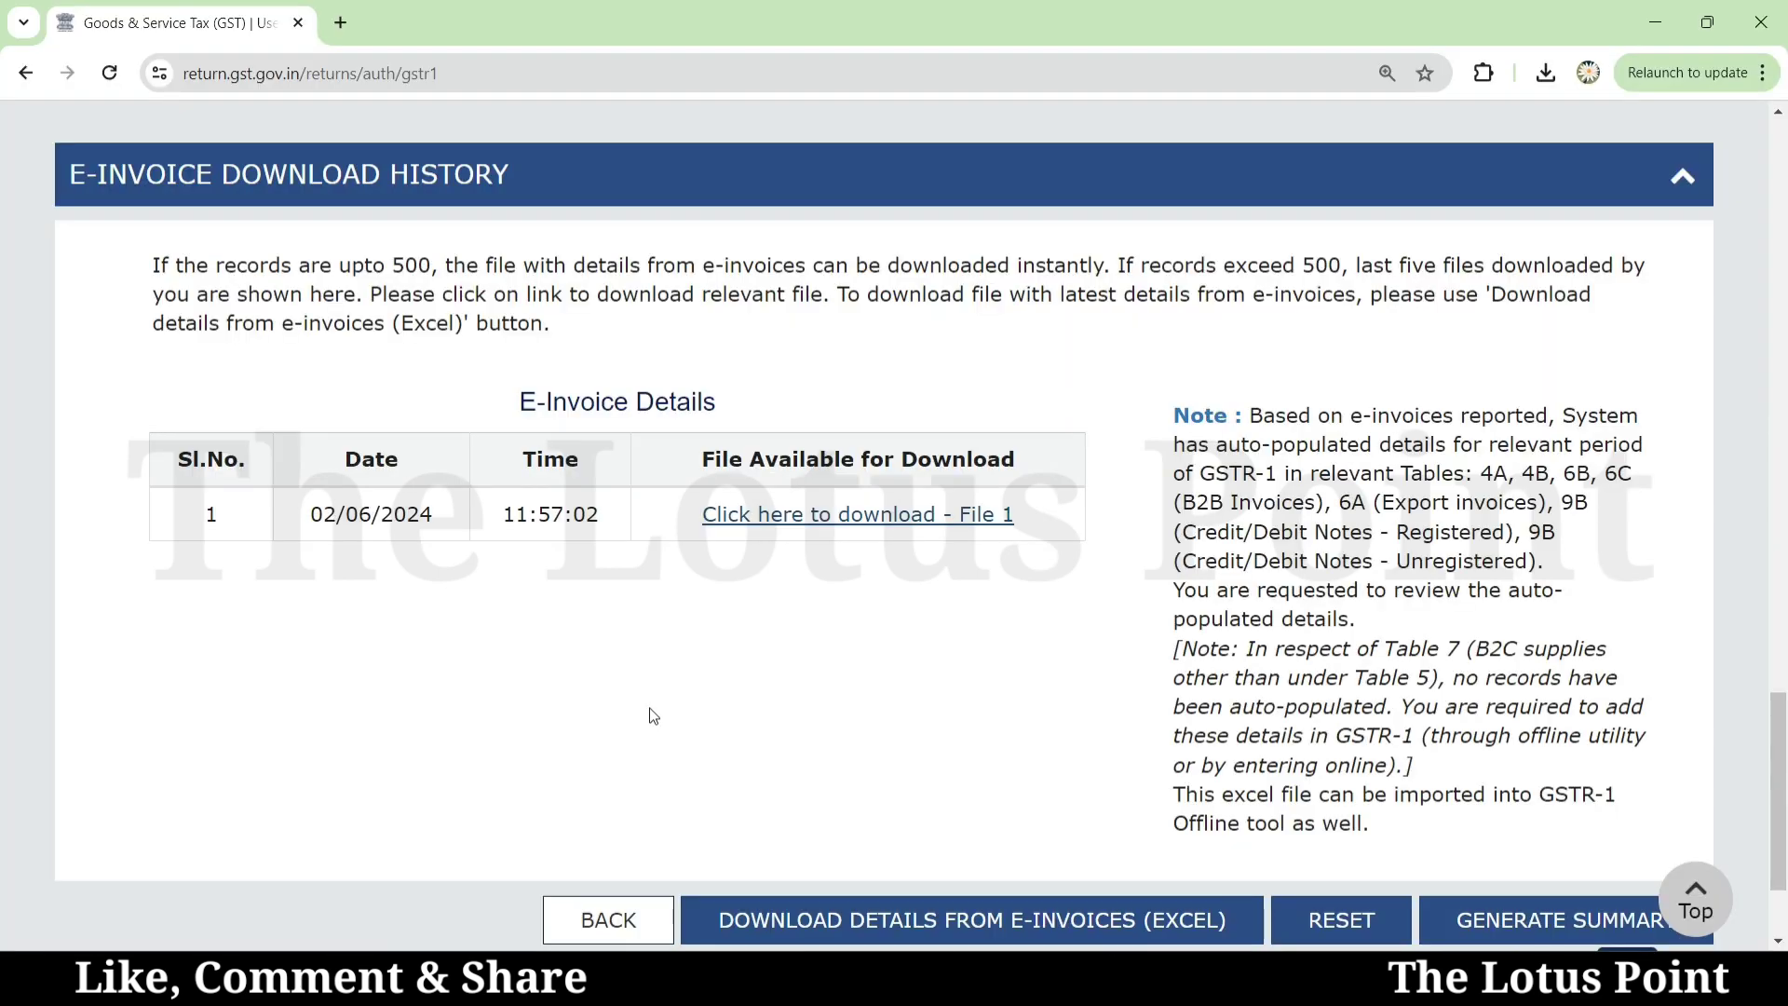
Step: On the GST portal, open the B2B, SEZ, DE Invoices table and view the second recipient's processed records
{"action": "scroll", "coordinate": [657, 713], "scroll_direction": "up", "scroll_amount": 8}
{"action": "scroll", "coordinate": [519, 419], "scroll_direction": "up", "scroll_amount": 10}
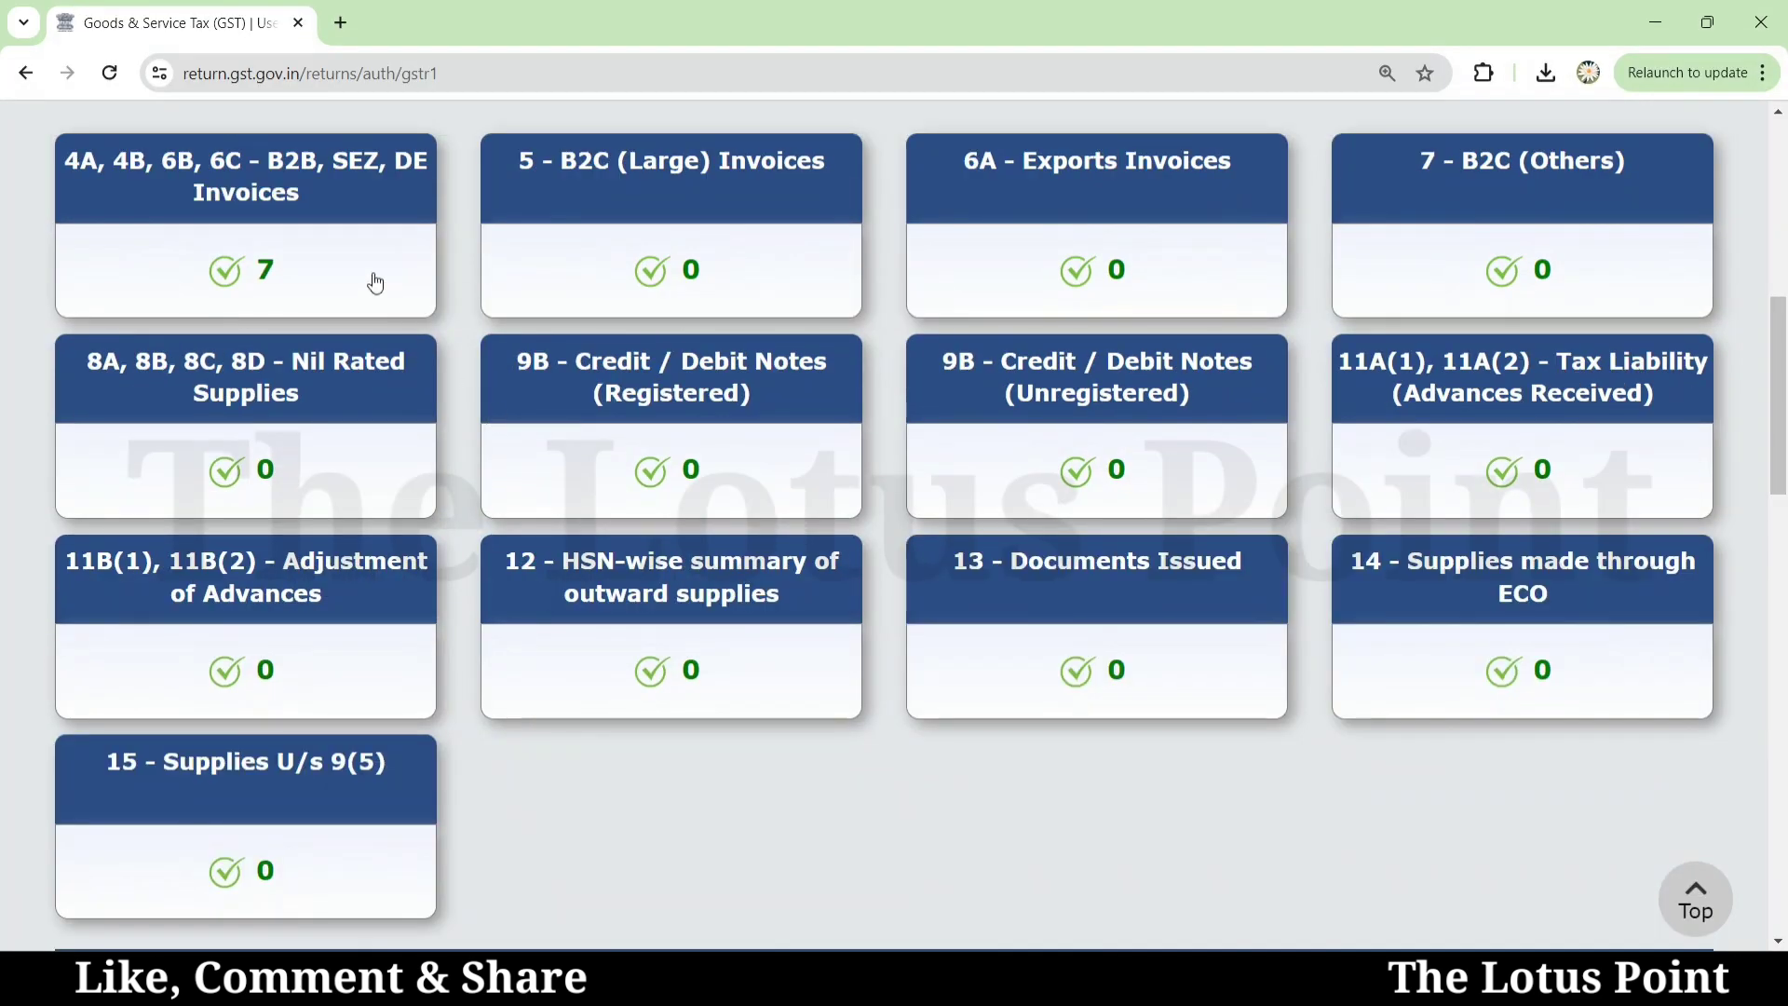
{"action": "left_click", "coordinate": [294, 195]}
{"action": "scroll", "coordinate": [894, 521], "scroll_direction": "down", "scroll_amount": 5}
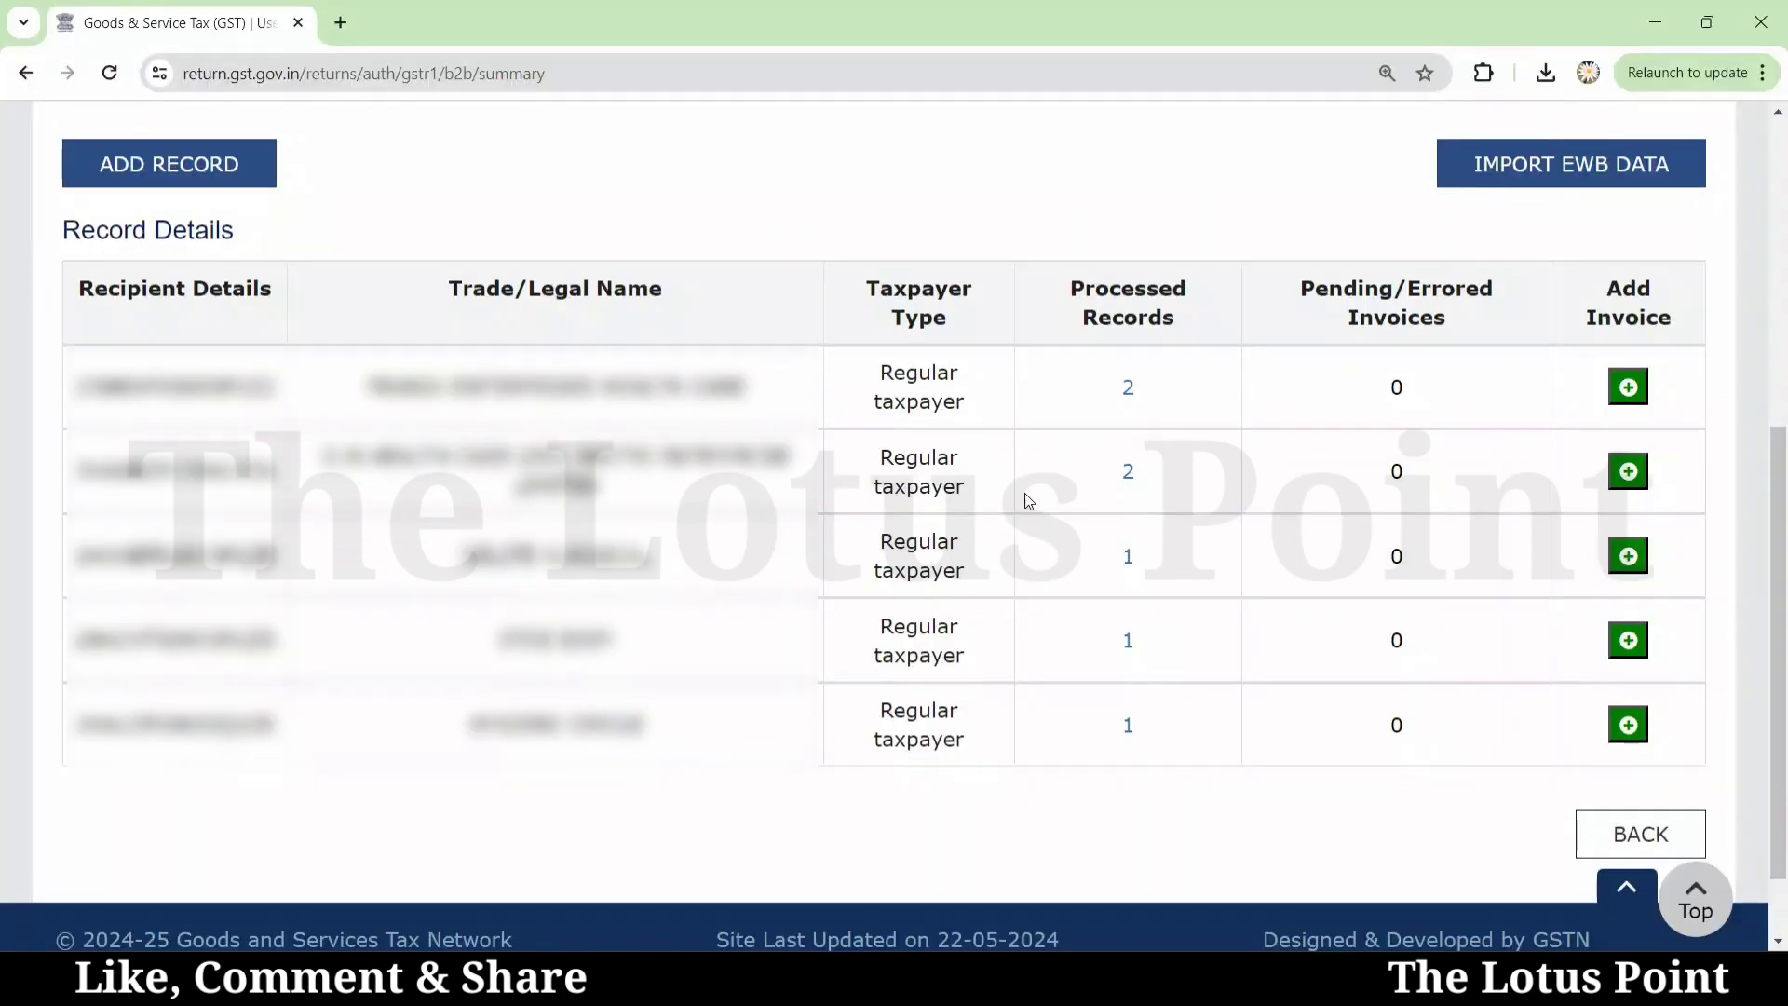
{"action": "left_click", "coordinate": [1128, 471]}
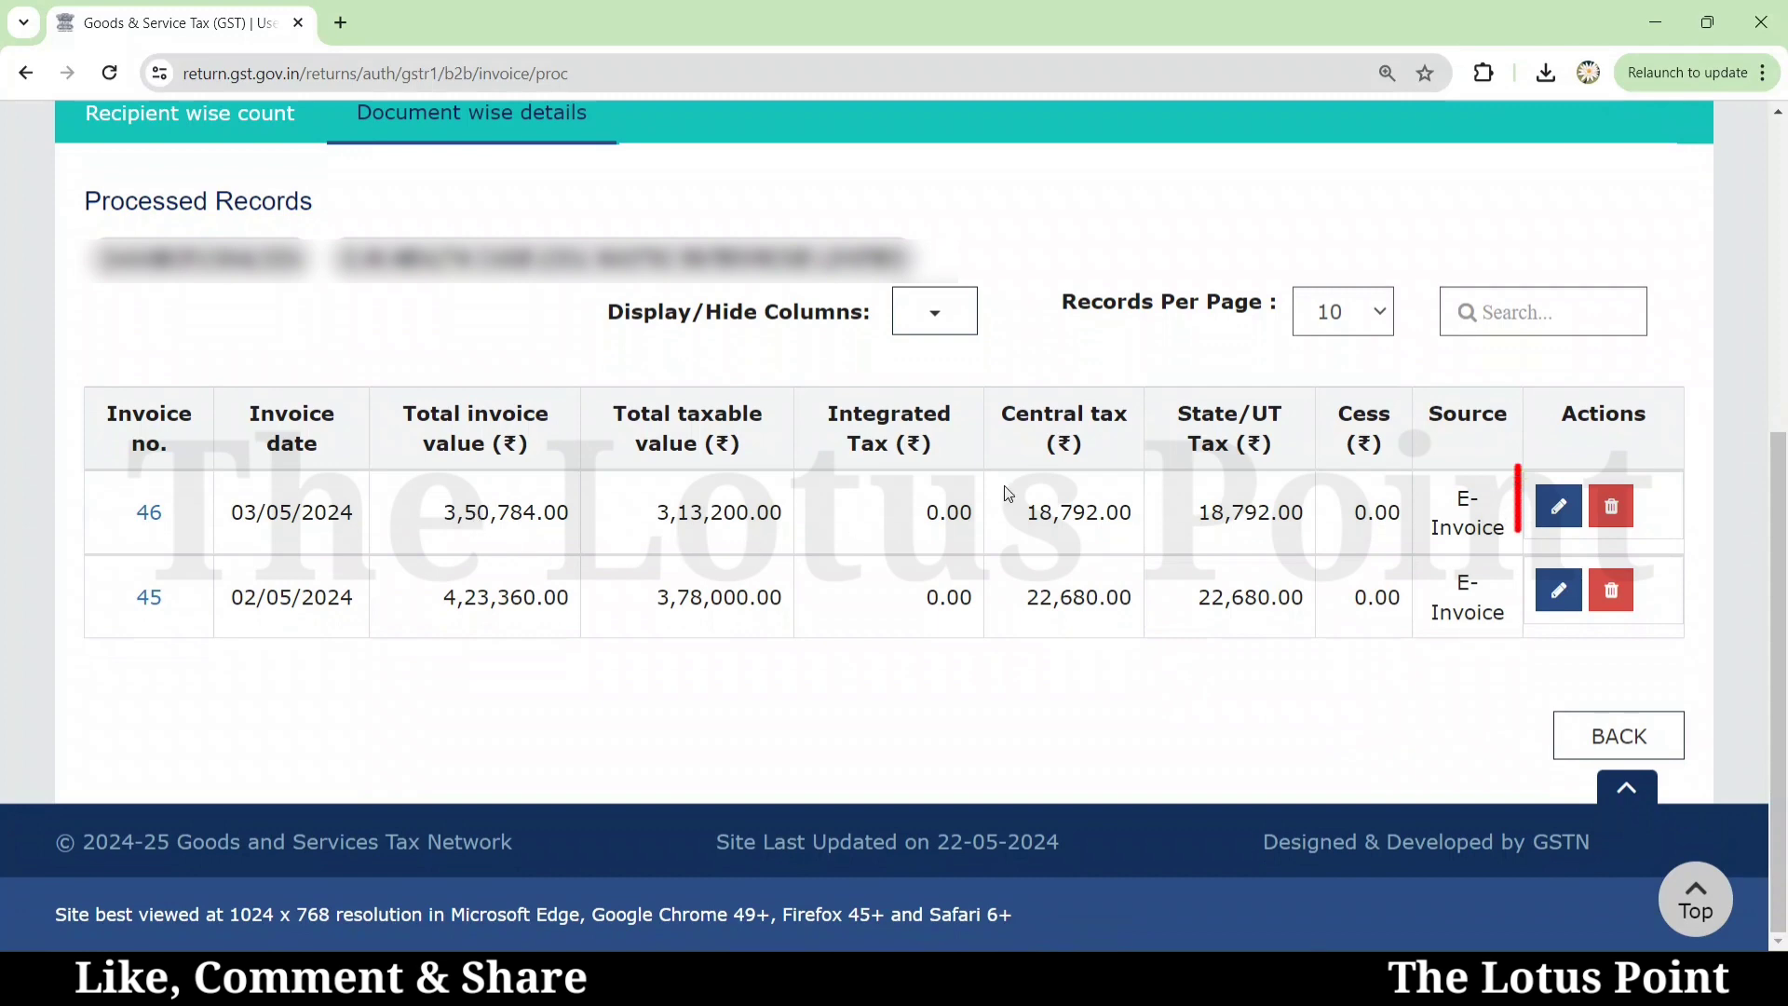
Step: Open the 03/05/2024 e-invoice for editing, examine its rate-wise tax details, and go back without saving
{"action": "left_click", "coordinate": [1559, 511]}
{"action": "scroll", "coordinate": [1783, 705], "scroll_direction": "down", "scroll_amount": 4}
{"action": "left_click_drag", "start_coordinate": [1784, 705], "coordinate": [1784, 789]}
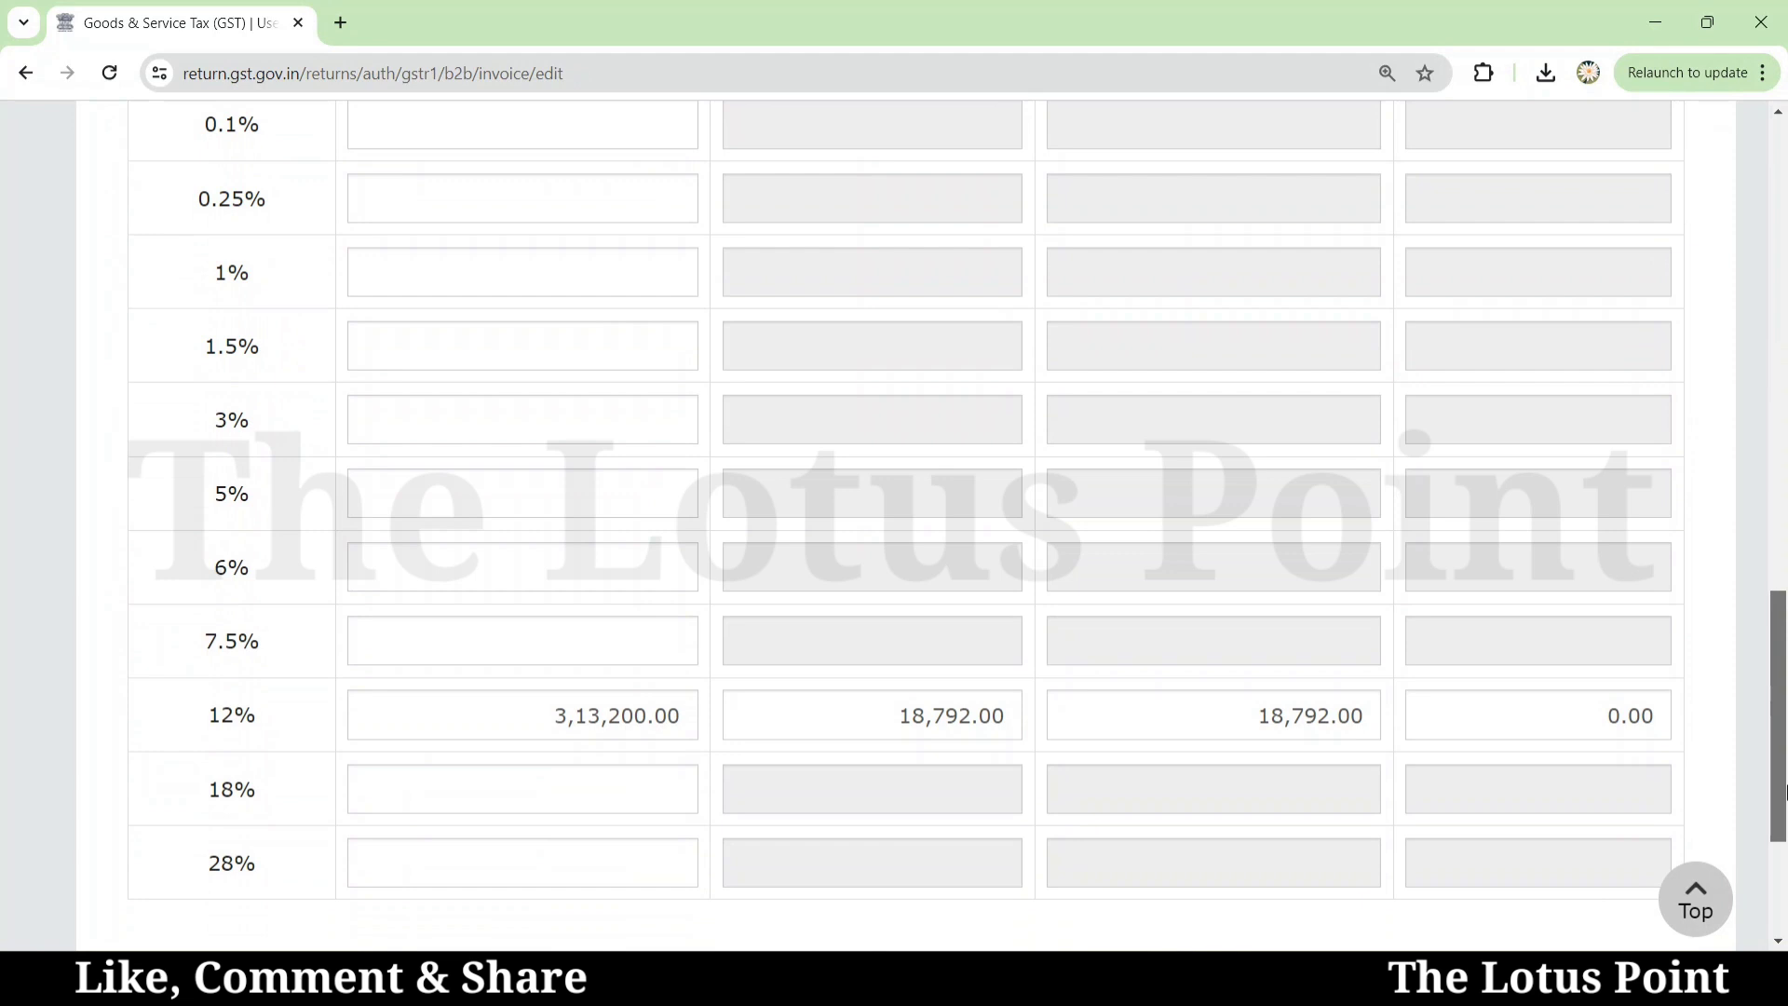
{"action": "left_click_drag", "start_coordinate": [1785, 789], "coordinate": [1784, 854]}
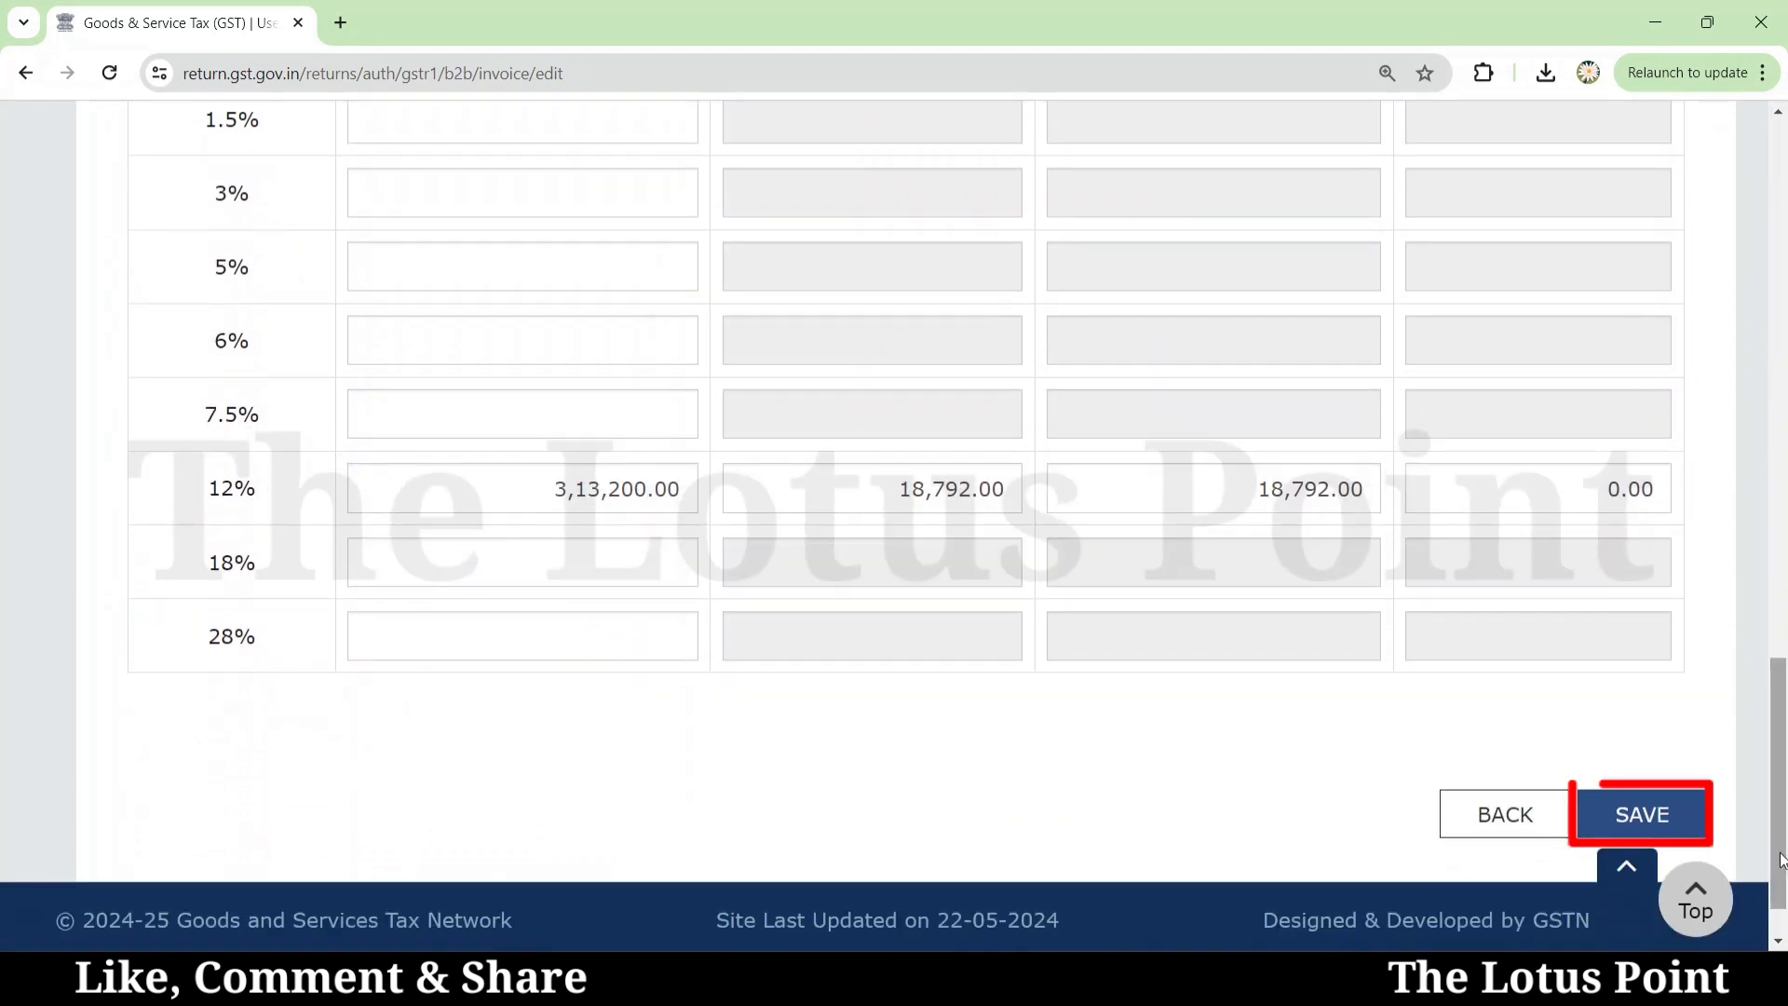
{"action": "left_click", "coordinate": [1503, 829]}
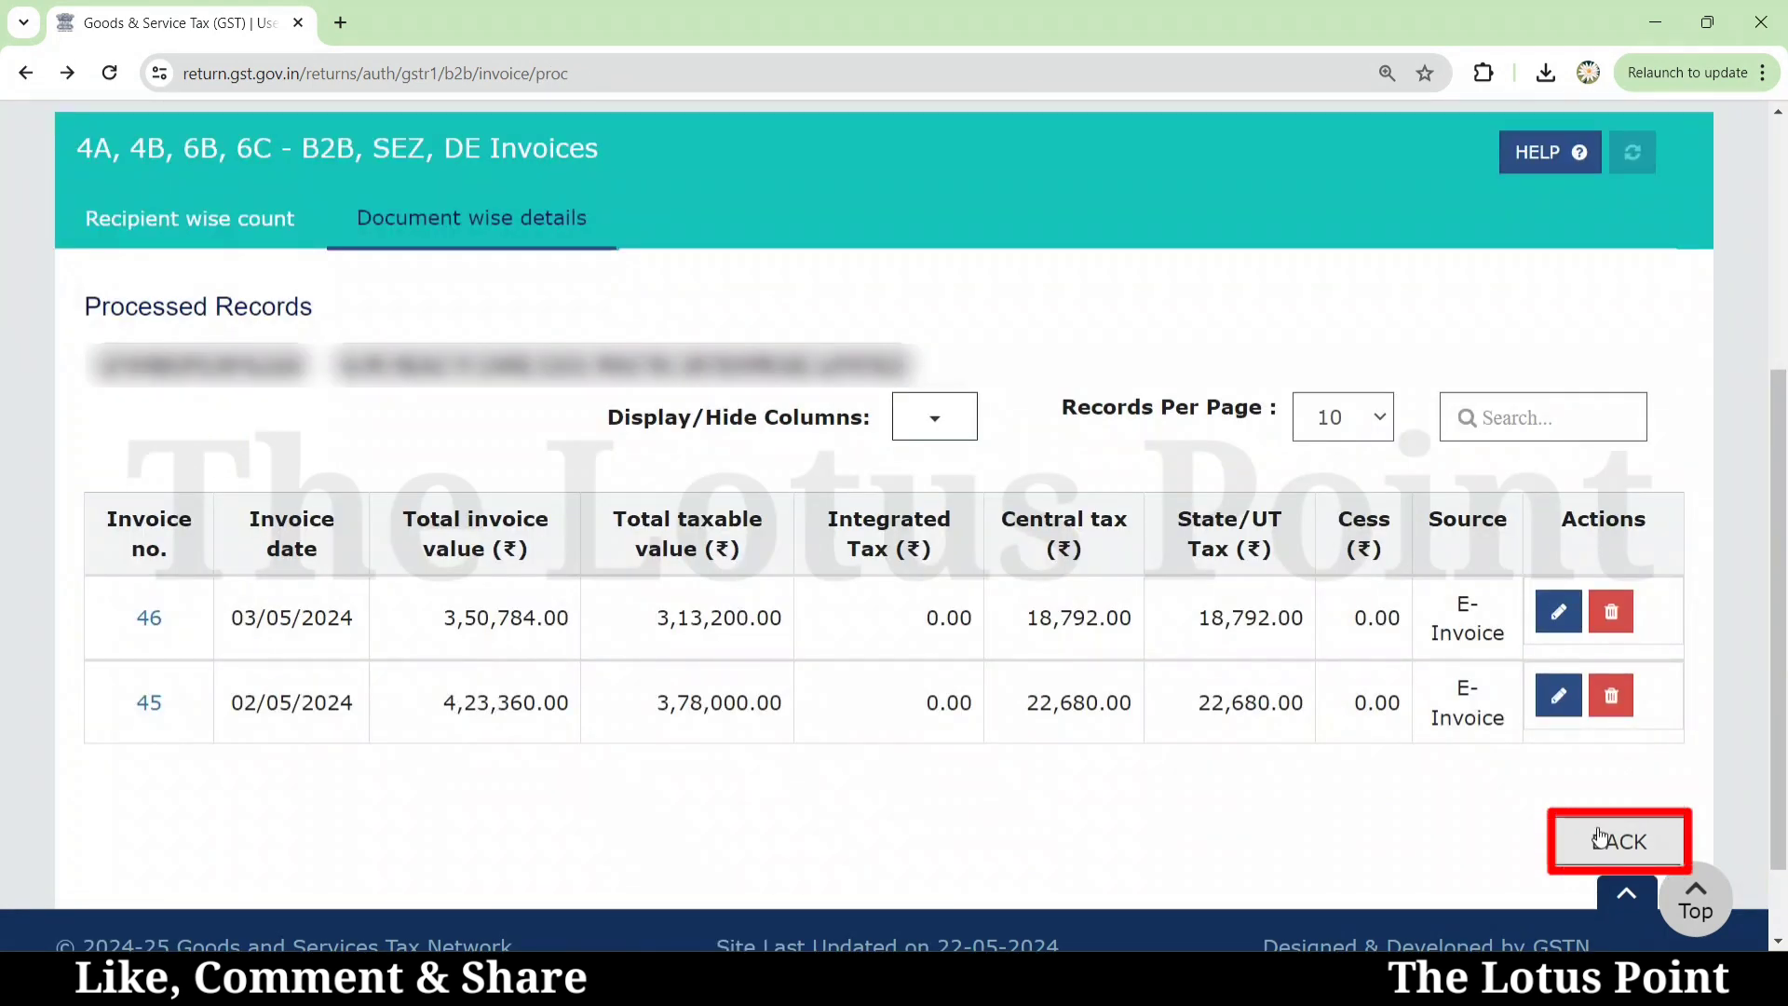
{"action": "left_click", "coordinate": [1595, 843]}
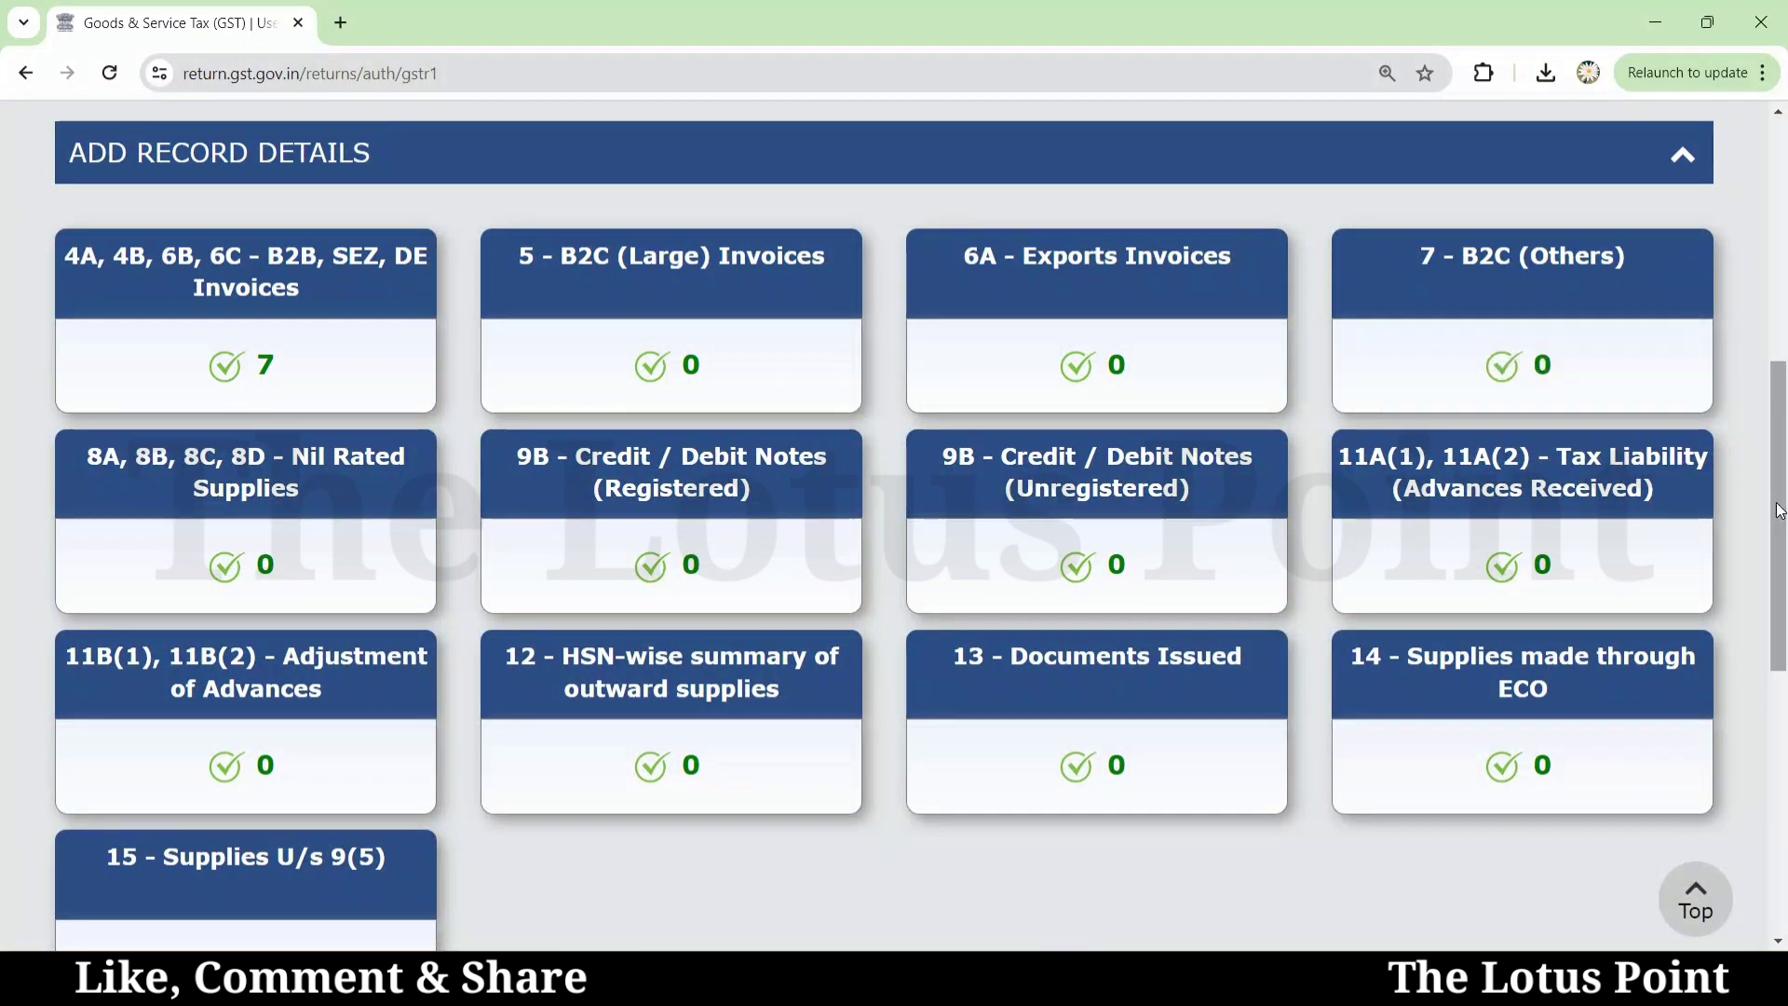
Step: Expand Amend Record Details to check the amended B2B invoices, and generate the GSTR-1 summary
{"action": "scroll", "coordinate": [1778, 511], "scroll_direction": "down", "scroll_amount": 6}
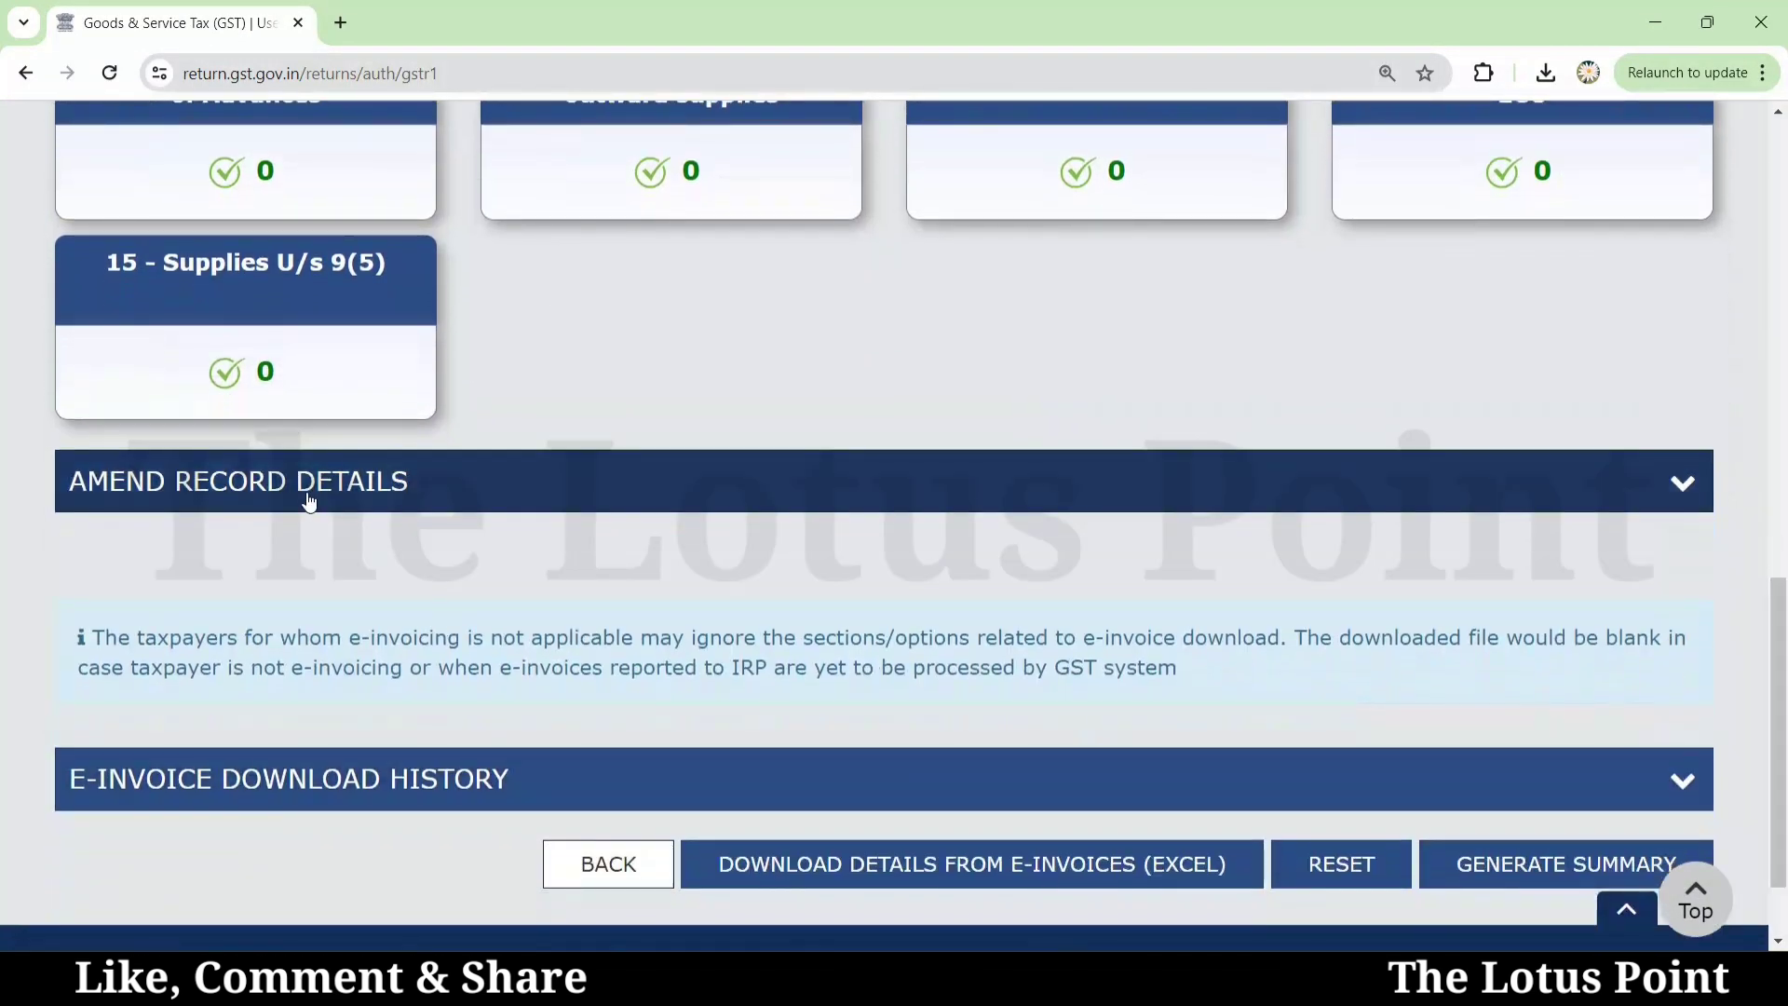
{"action": "left_click", "coordinate": [310, 501]}
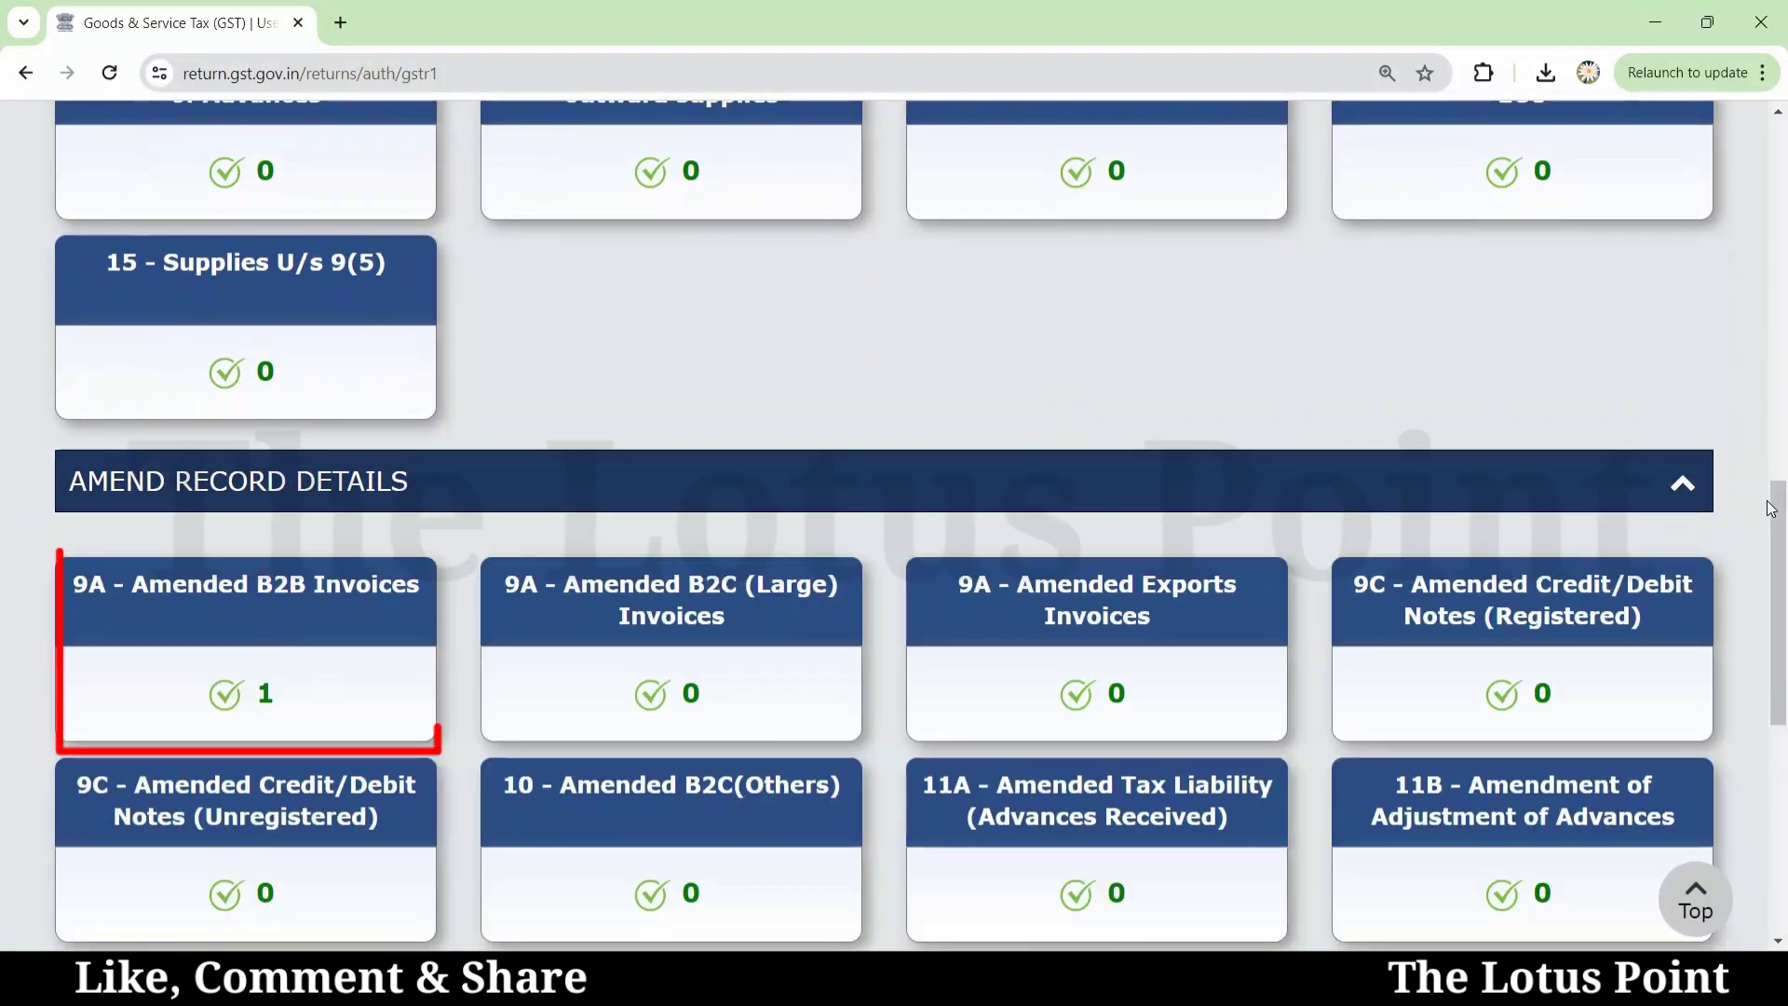
{"action": "scroll", "coordinate": [1771, 508], "scroll_direction": "down", "scroll_amount": 7}
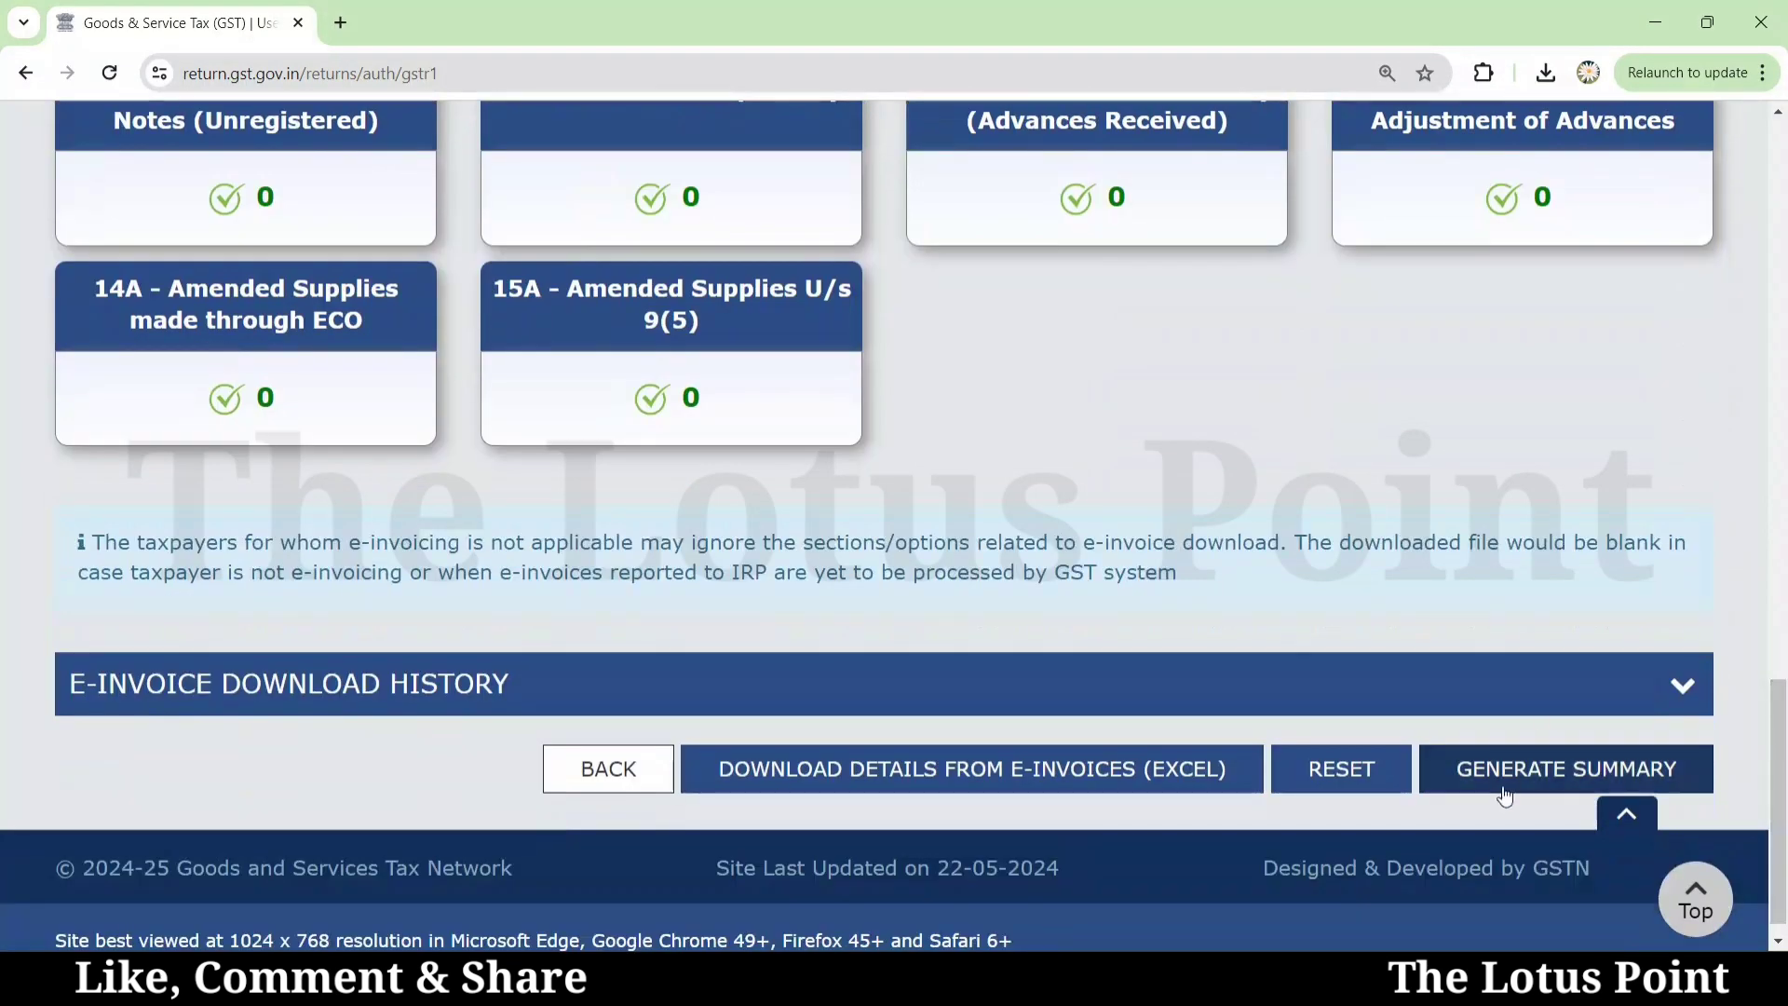
{"action": "left_click", "coordinate": [1507, 782]}
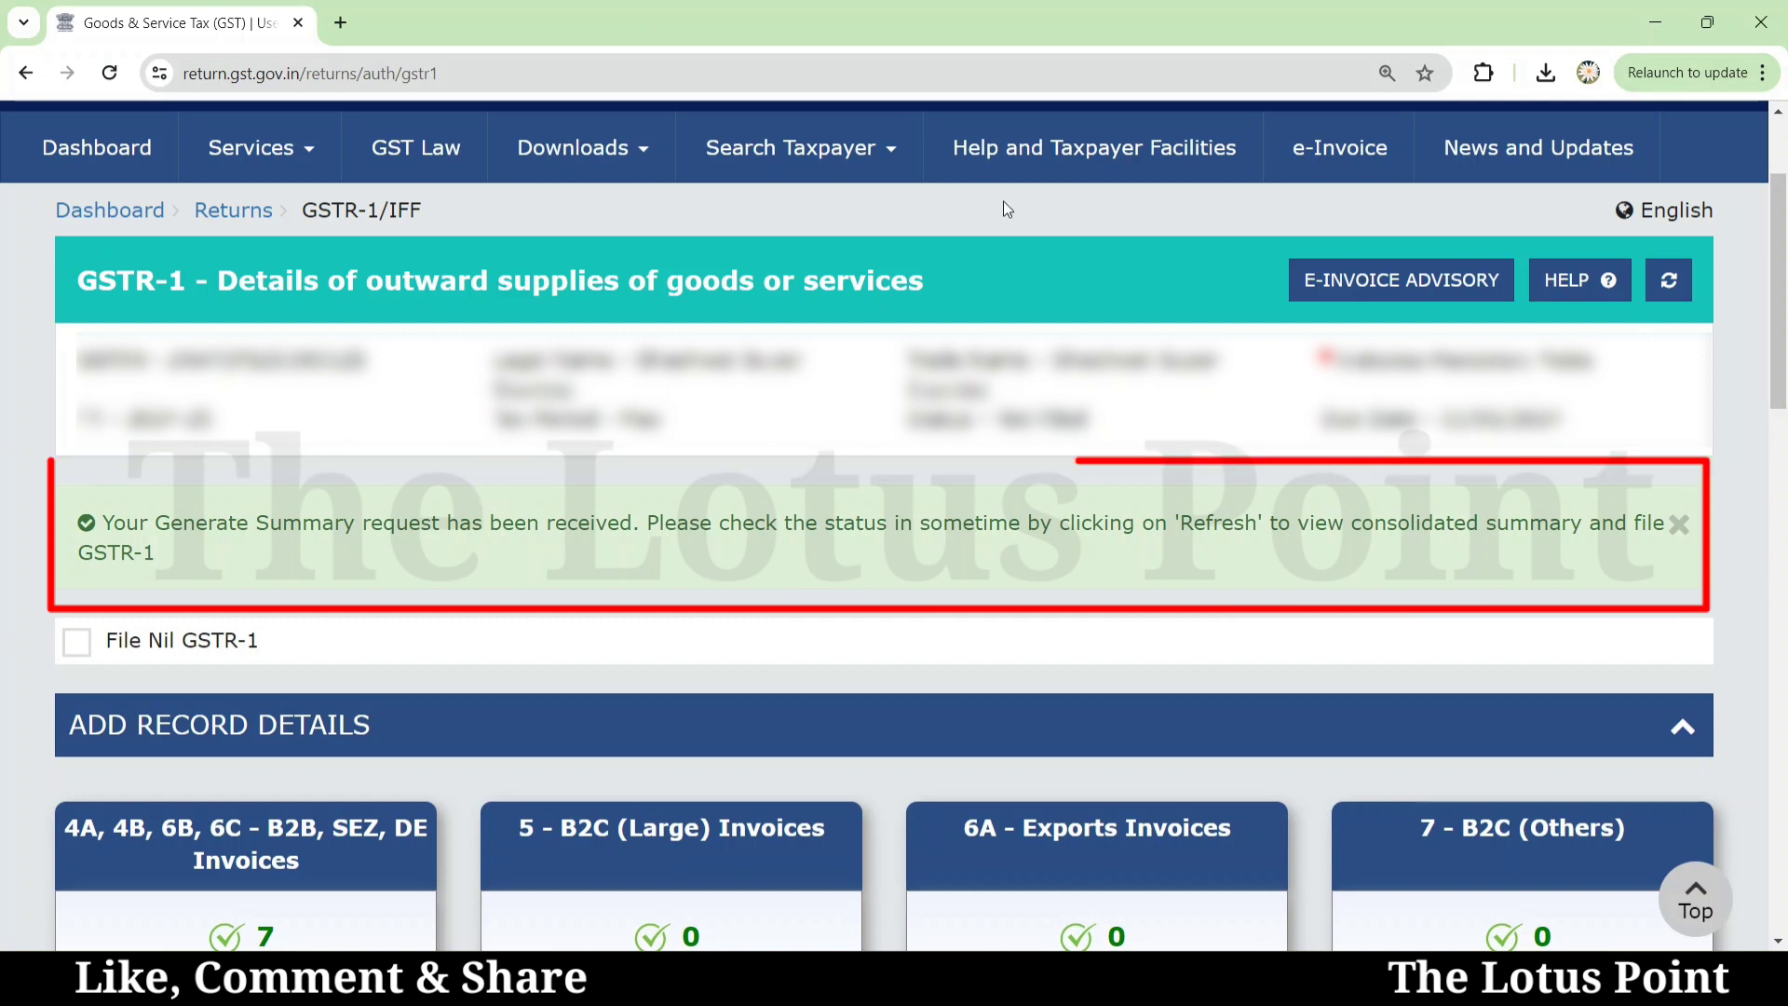
Step: Refresh the GSTR-1 page and proceed to the filing summary
{"action": "left_click", "coordinate": [1669, 281]}
{"action": "scroll", "coordinate": [1781, 539], "scroll_direction": "down", "scroll_amount": 8}
{"action": "scroll", "coordinate": [1781, 538], "scroll_direction": "down", "scroll_amount": 10}
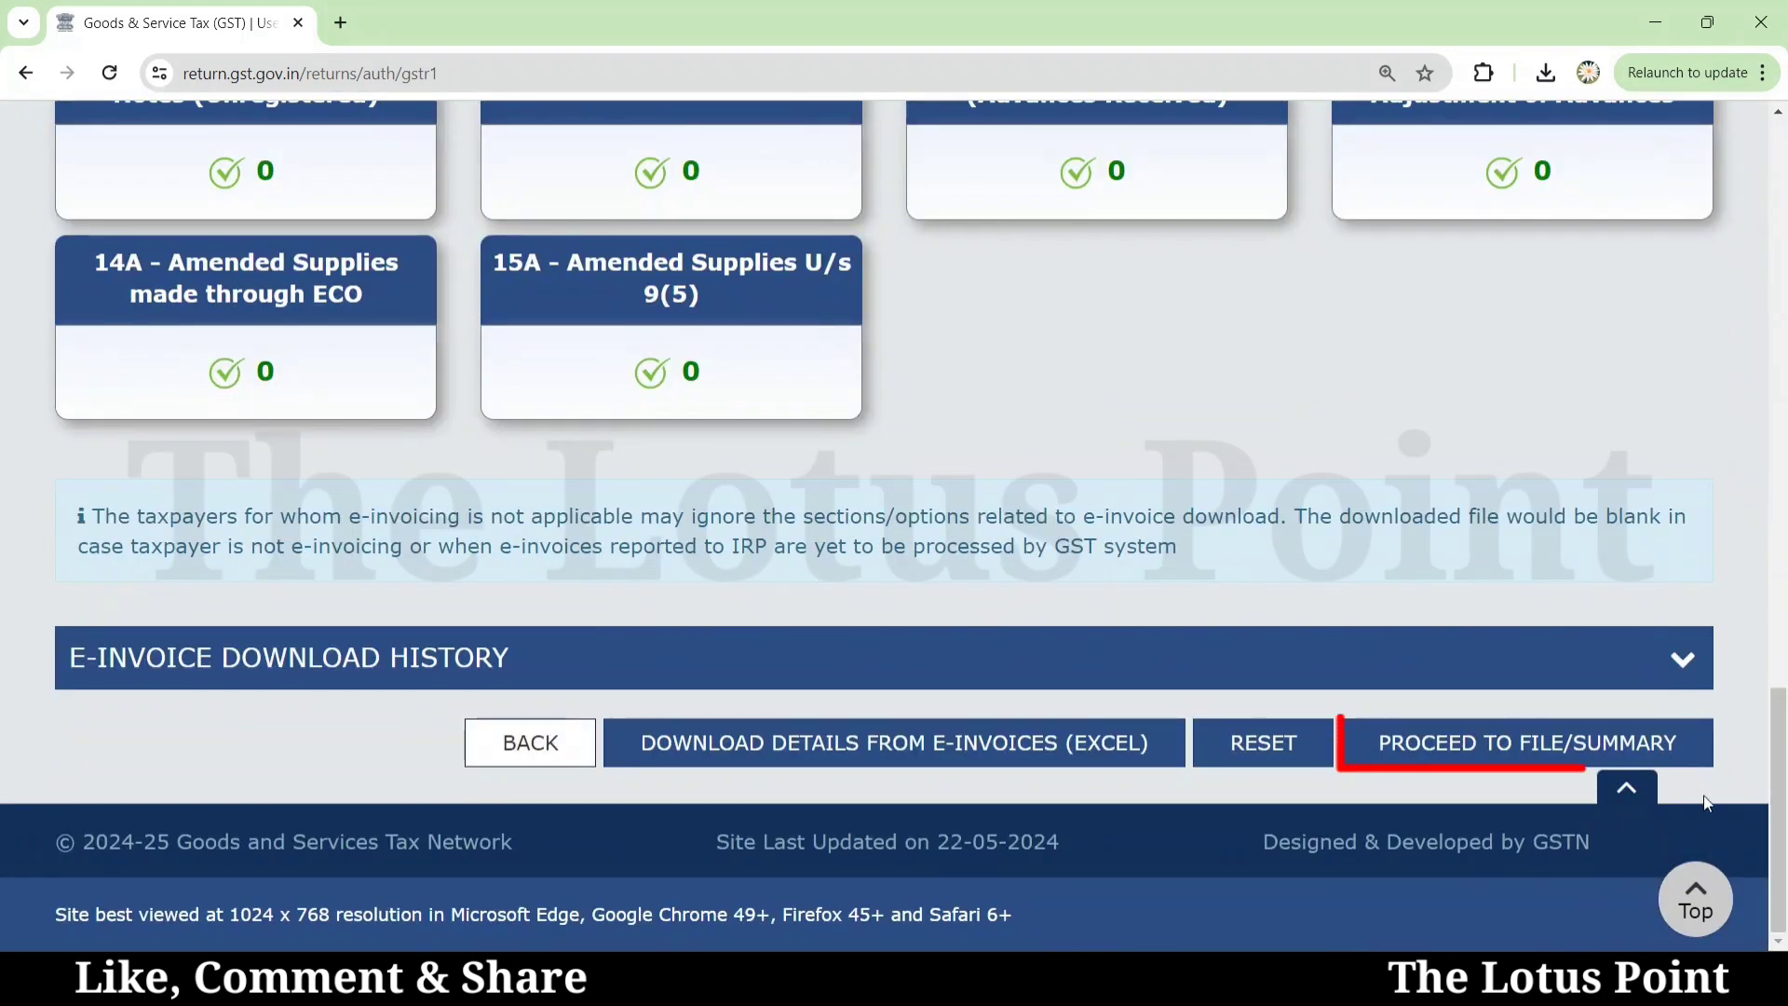
{"action": "left_click", "coordinate": [1460, 748]}
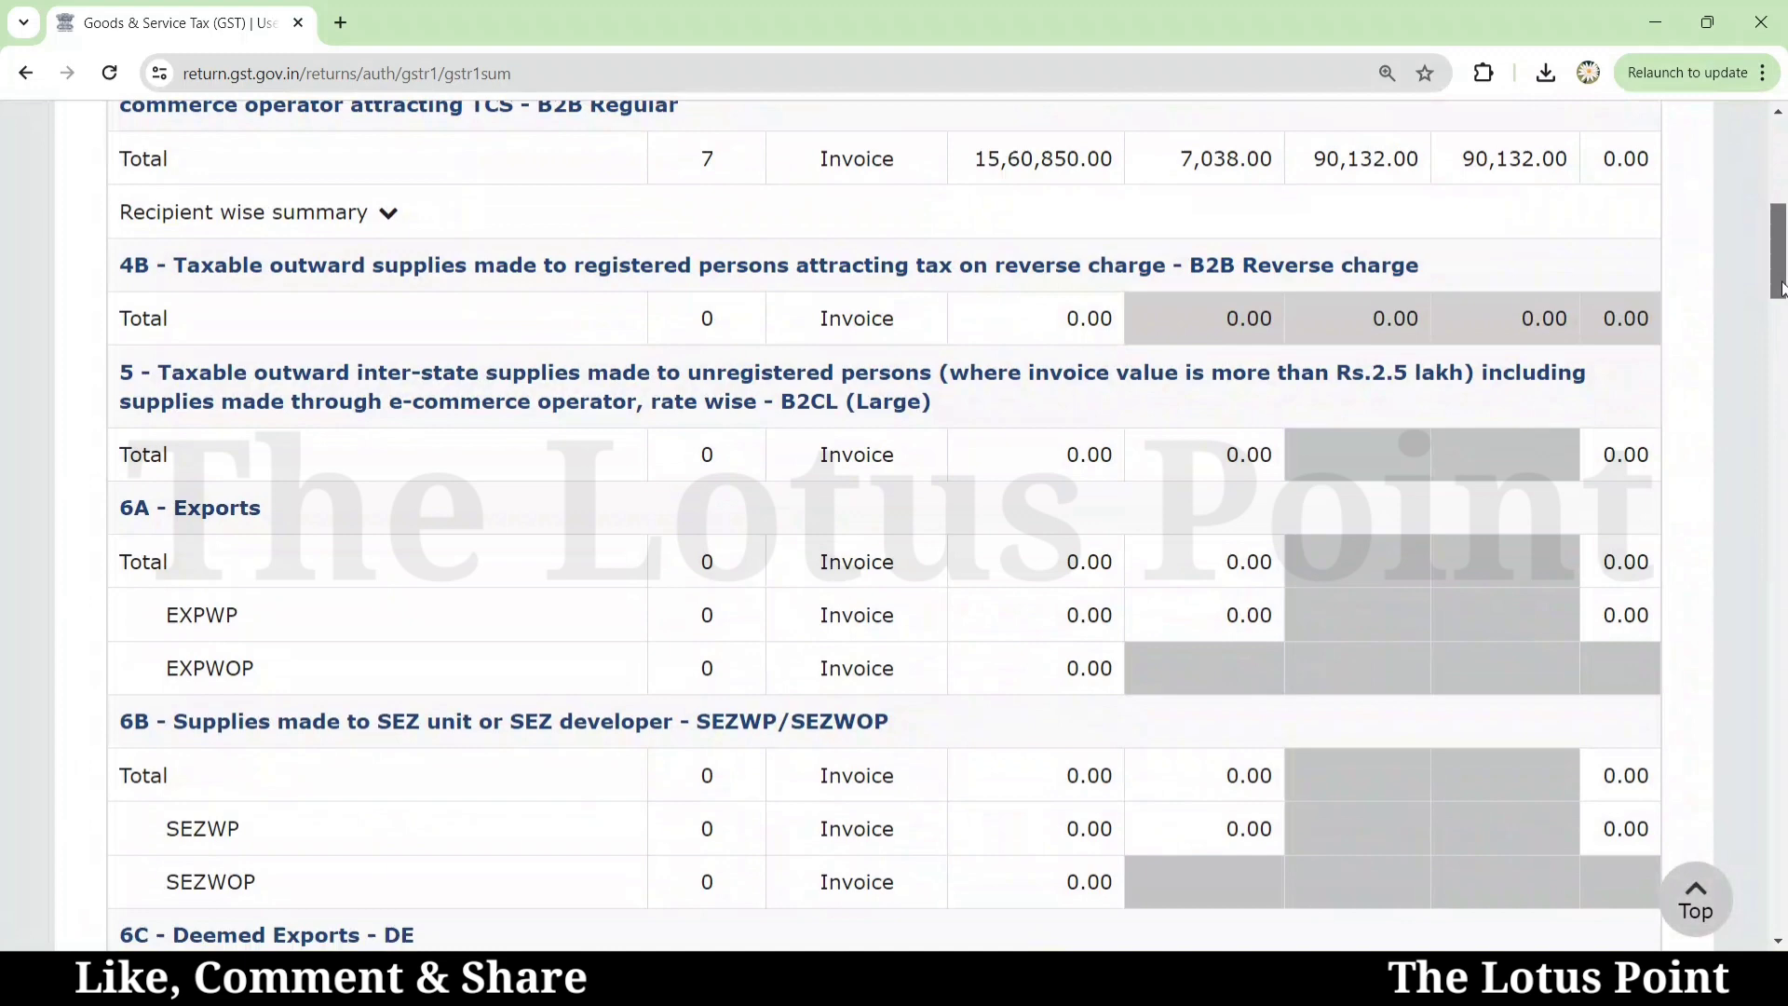
Step: Compare the 4A B2B Regular invoice count, value and tax totals in the summary with TallyPrime's May sales voucher register
{"action": "left_click_drag", "start_coordinate": [1782, 289], "coordinate": [1782, 291]}
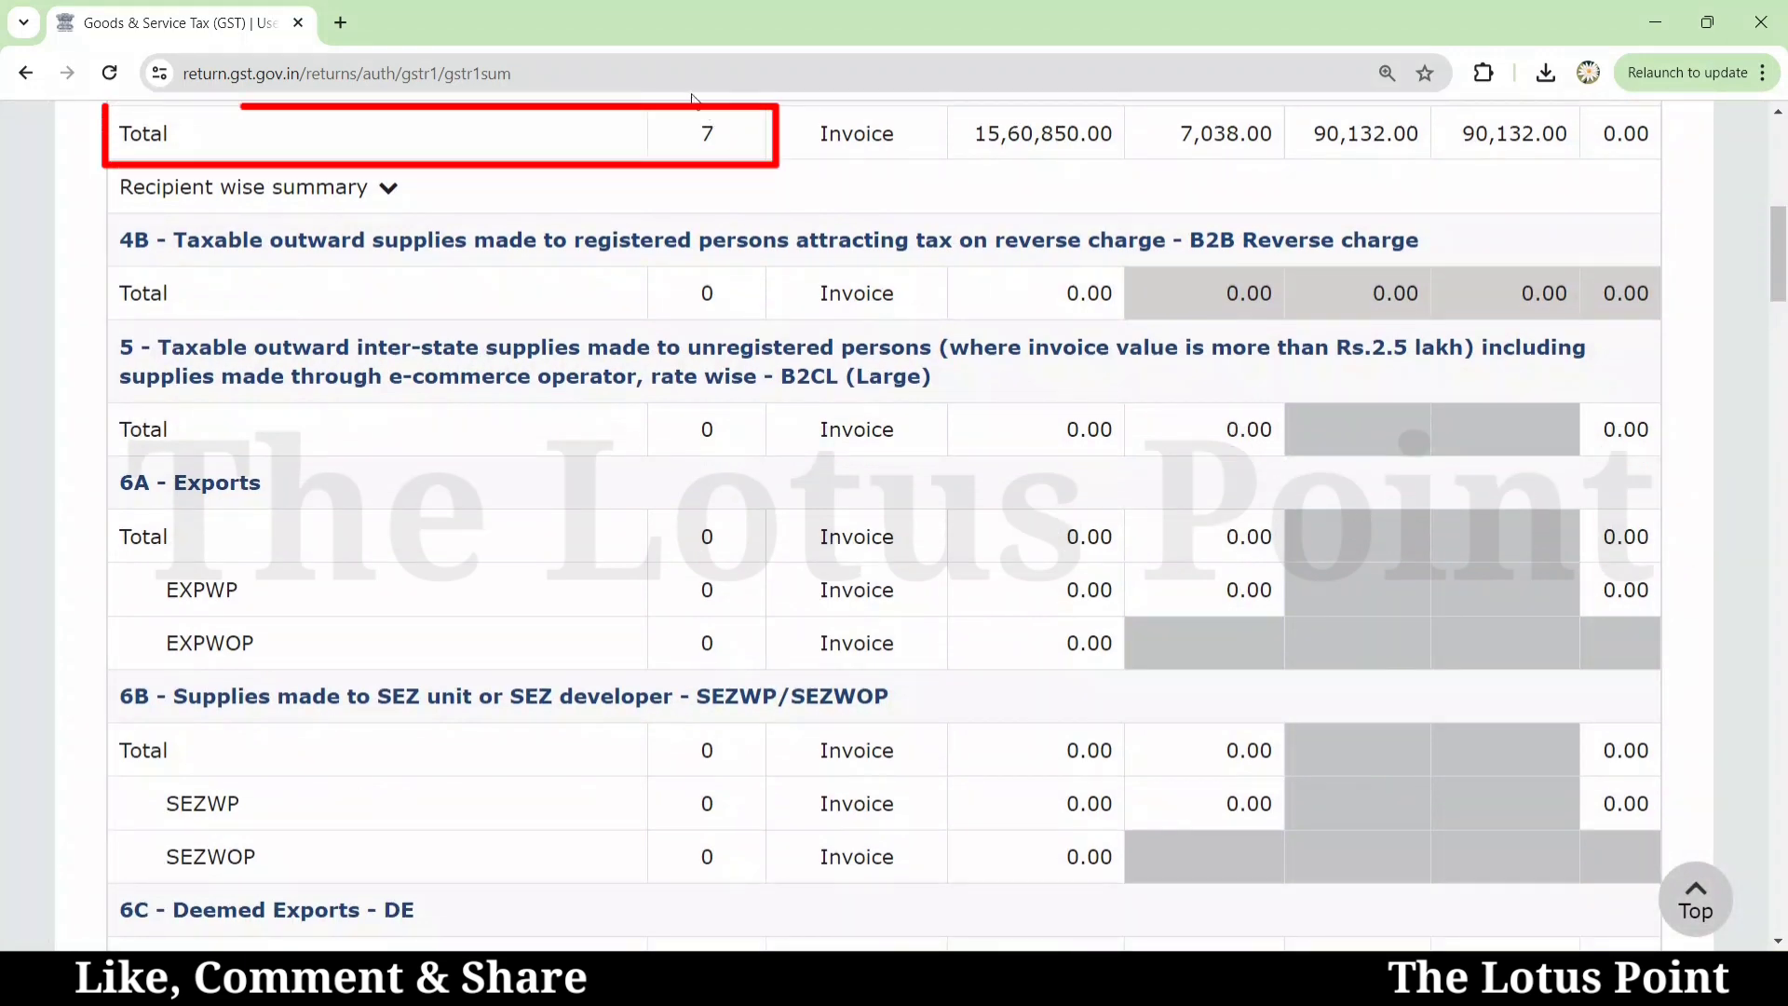
{"action": "key", "text": "alt+Tab"}
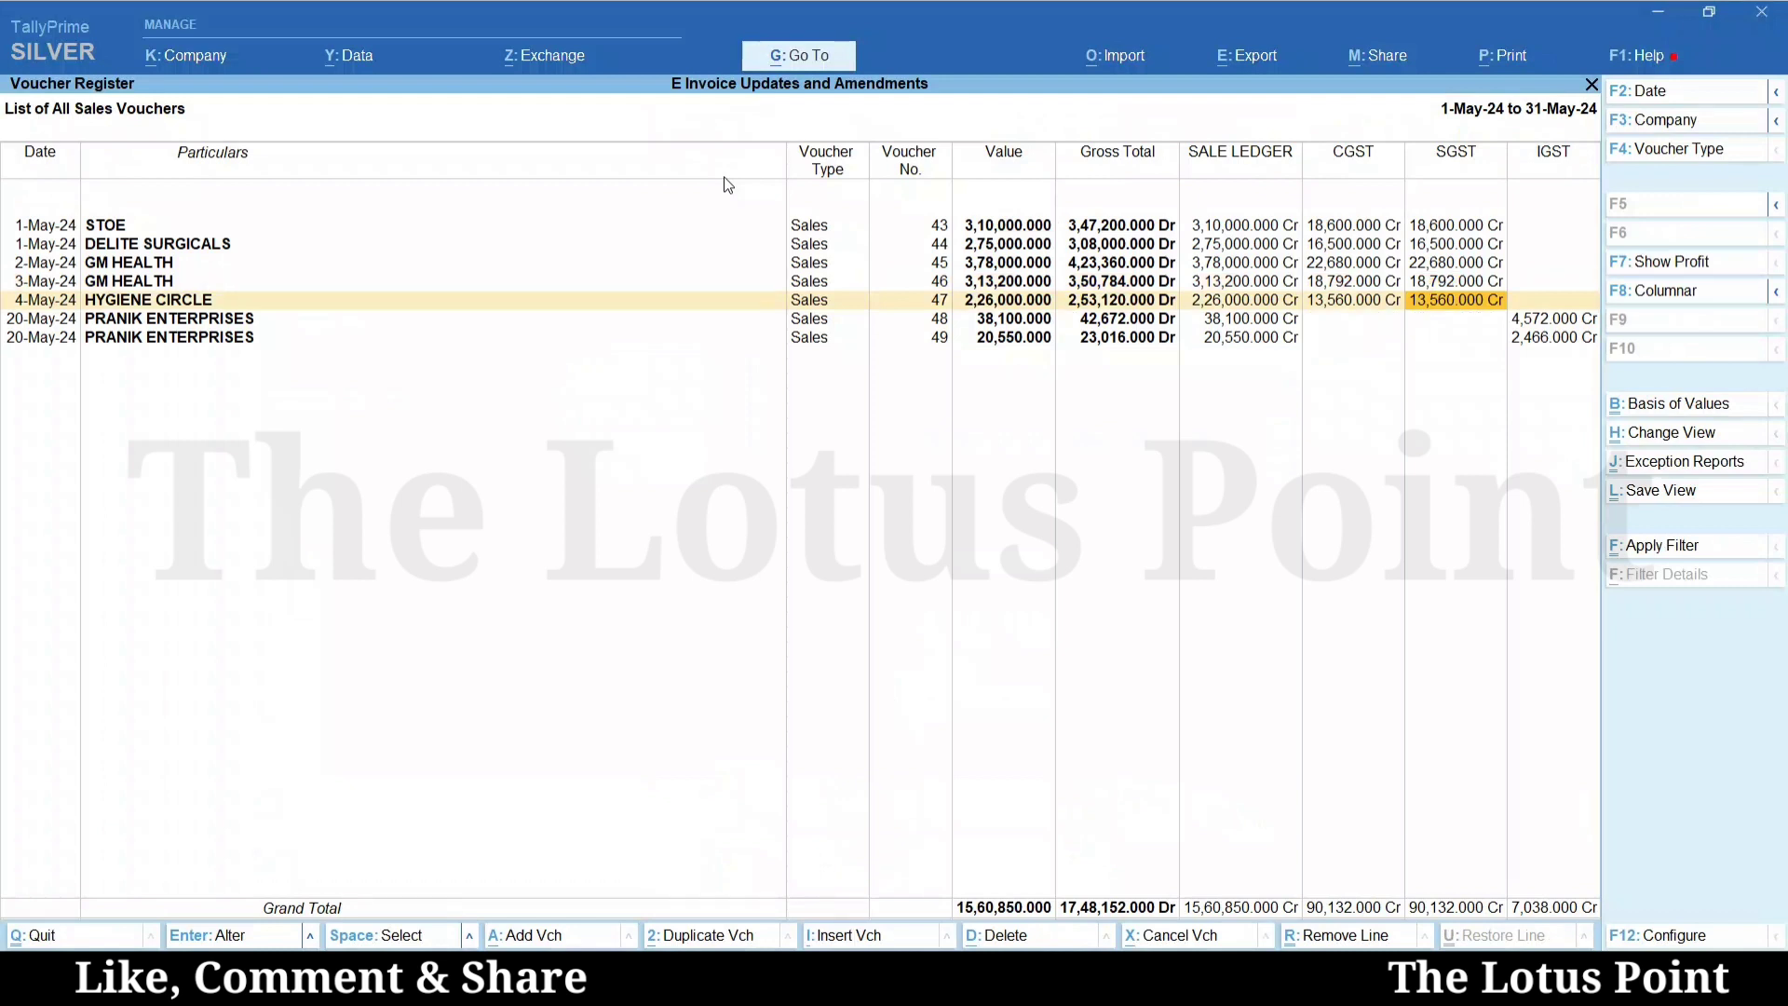
{"action": "key", "text": "Down"}
{"action": "key", "text": "Down"}
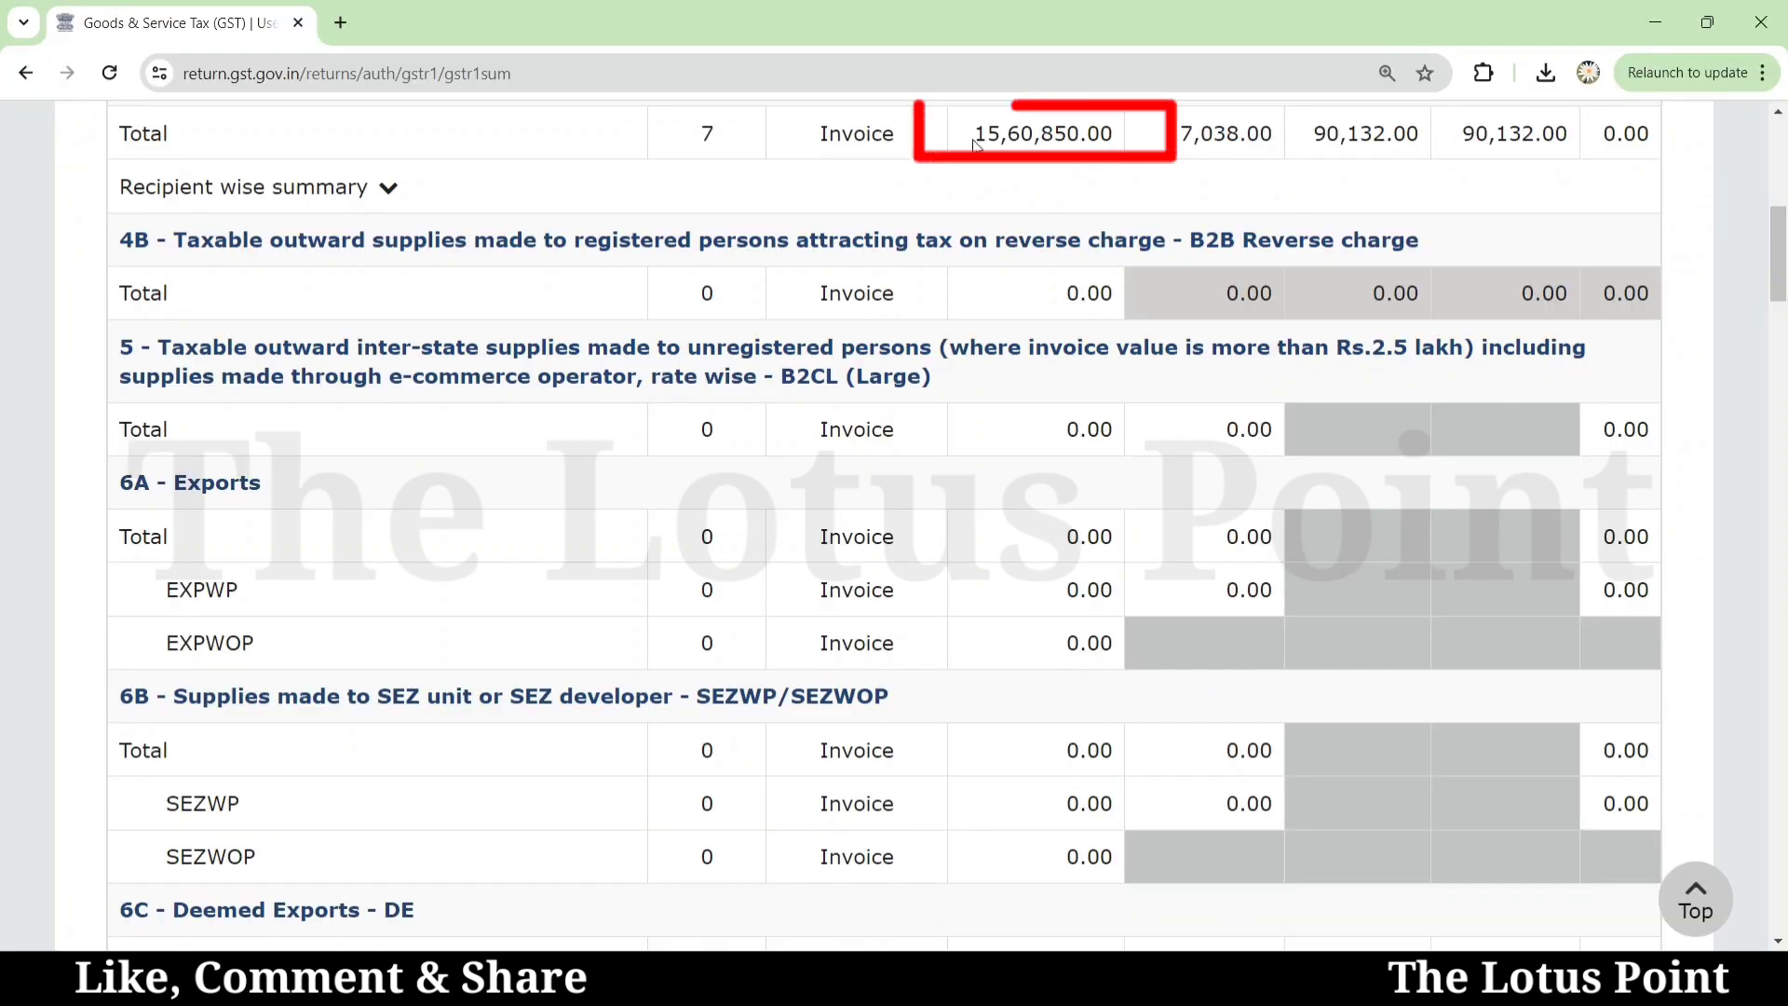
{"action": "left_click_drag", "start_coordinate": [975, 144], "coordinate": [1115, 139]}
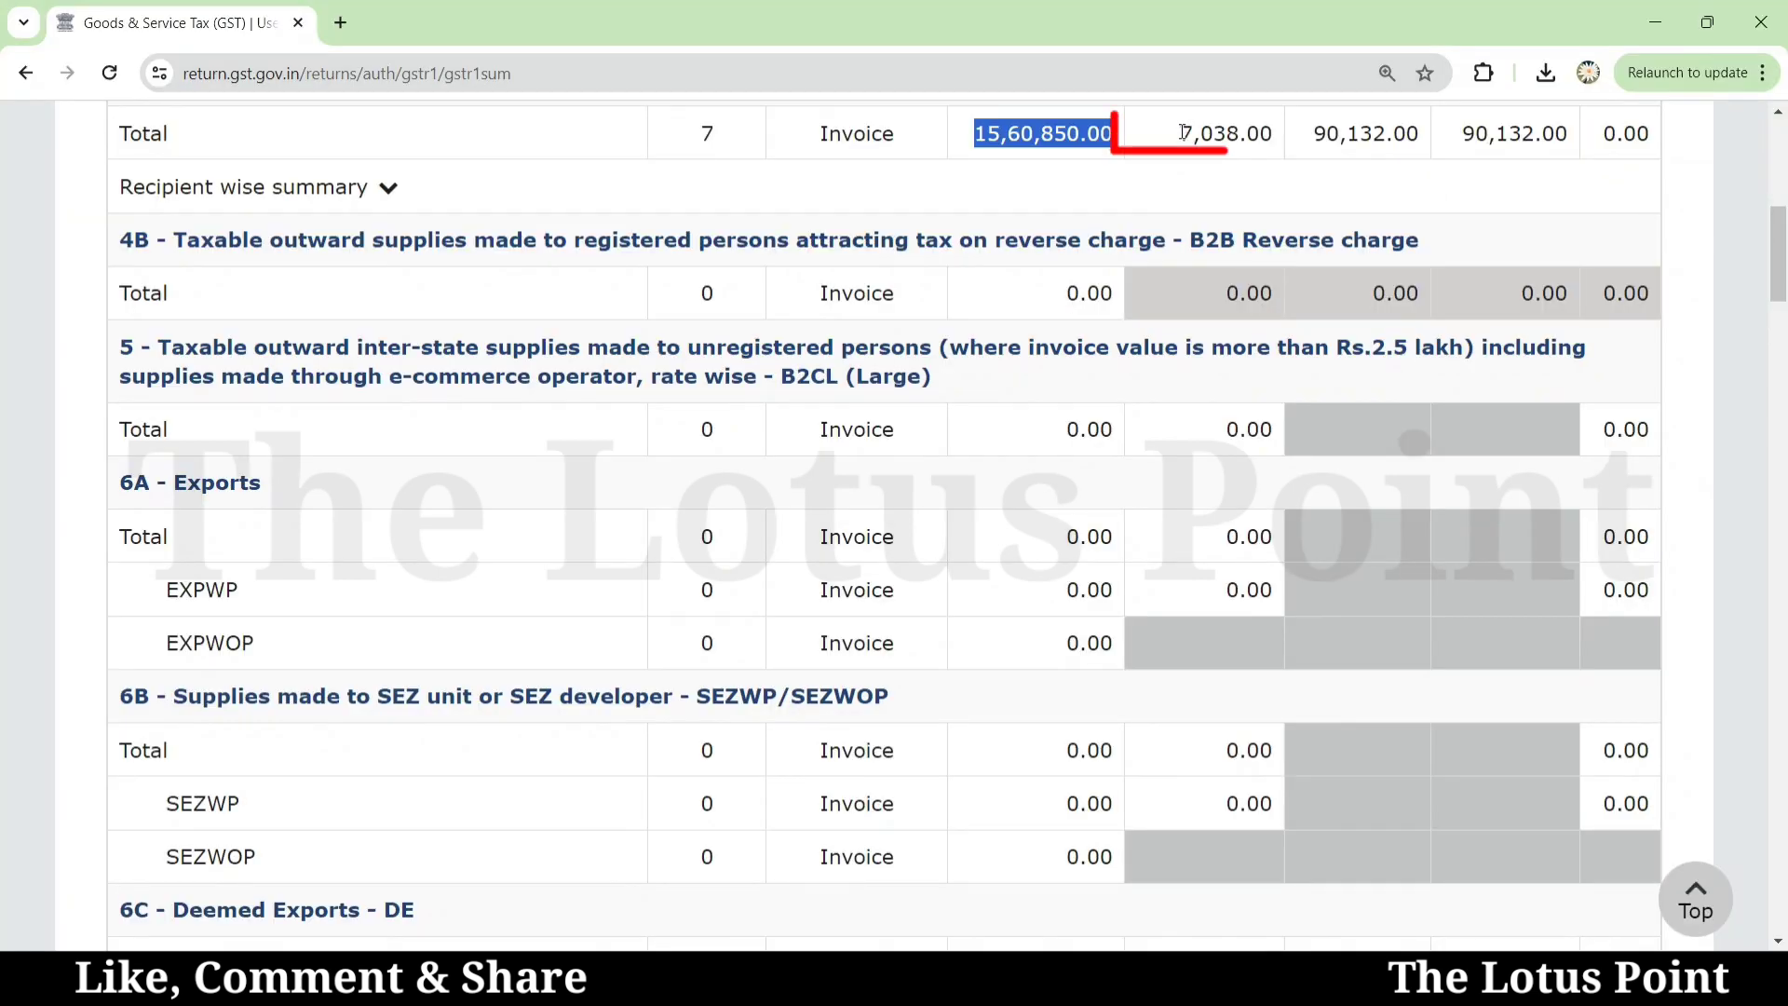
{"action": "left_click_drag", "start_coordinate": [1183, 132], "coordinate": [1272, 135]}
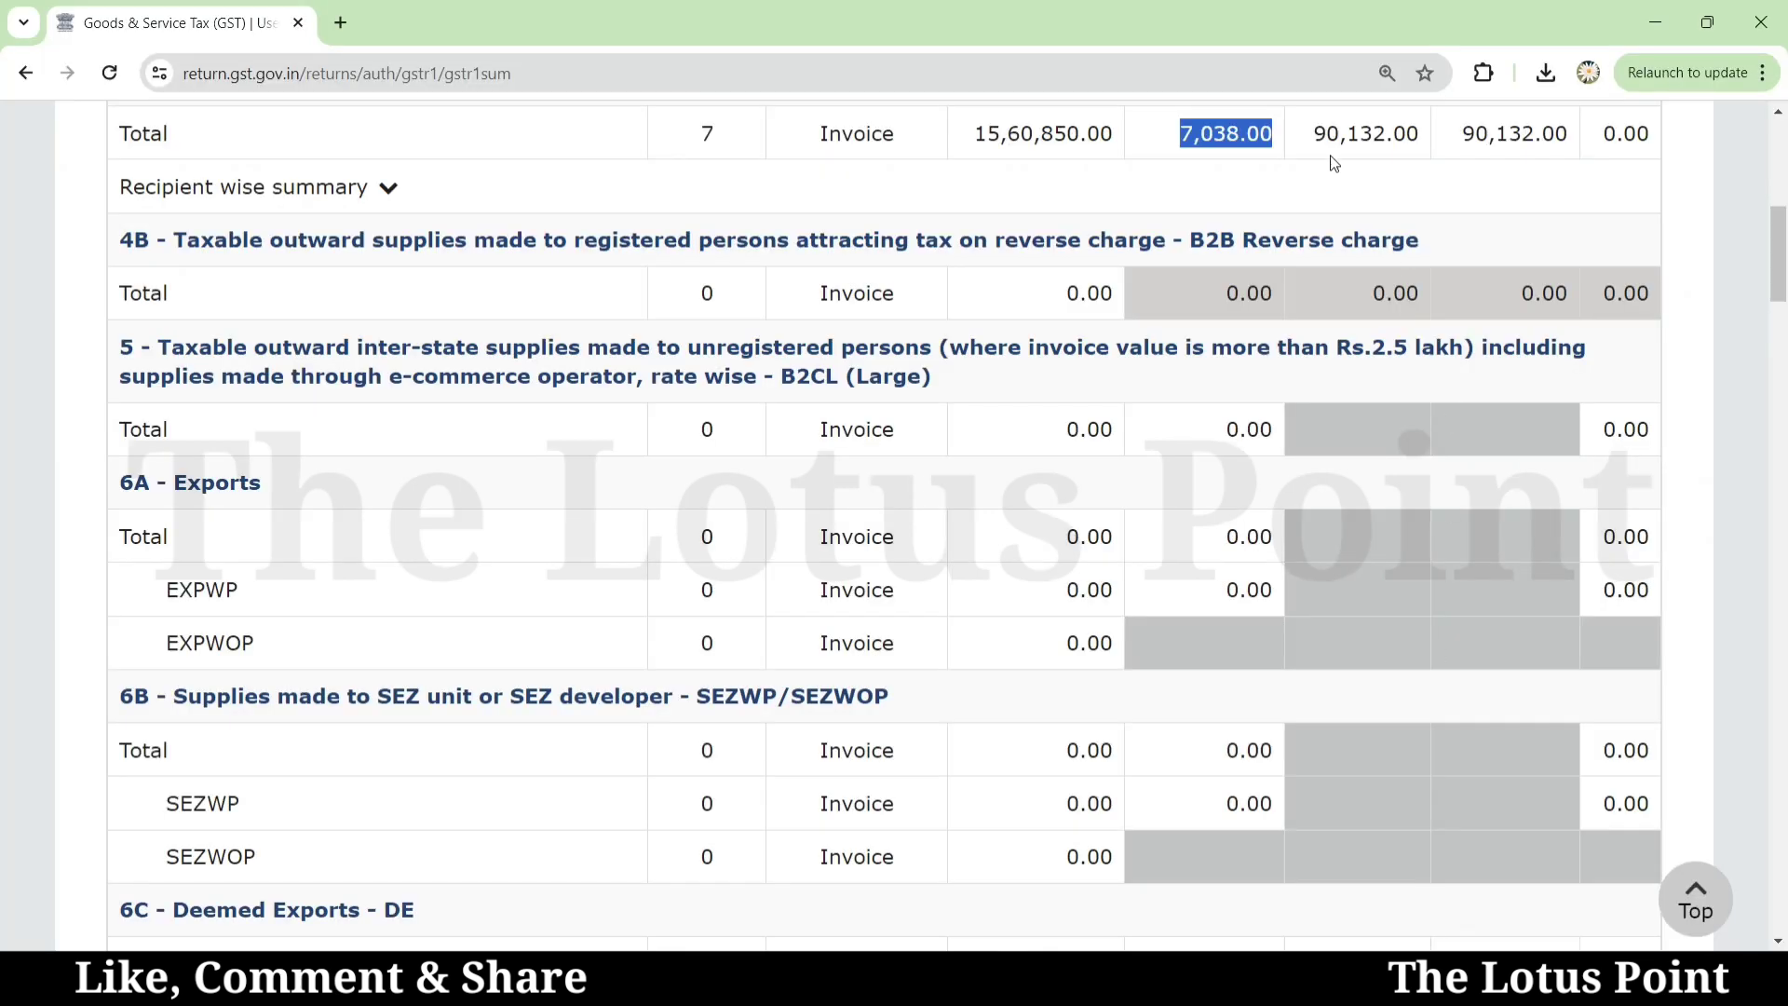
{"action": "left_click", "coordinate": [1318, 133]}
{"action": "left_click_drag", "start_coordinate": [1317, 133], "coordinate": [1416, 140]}
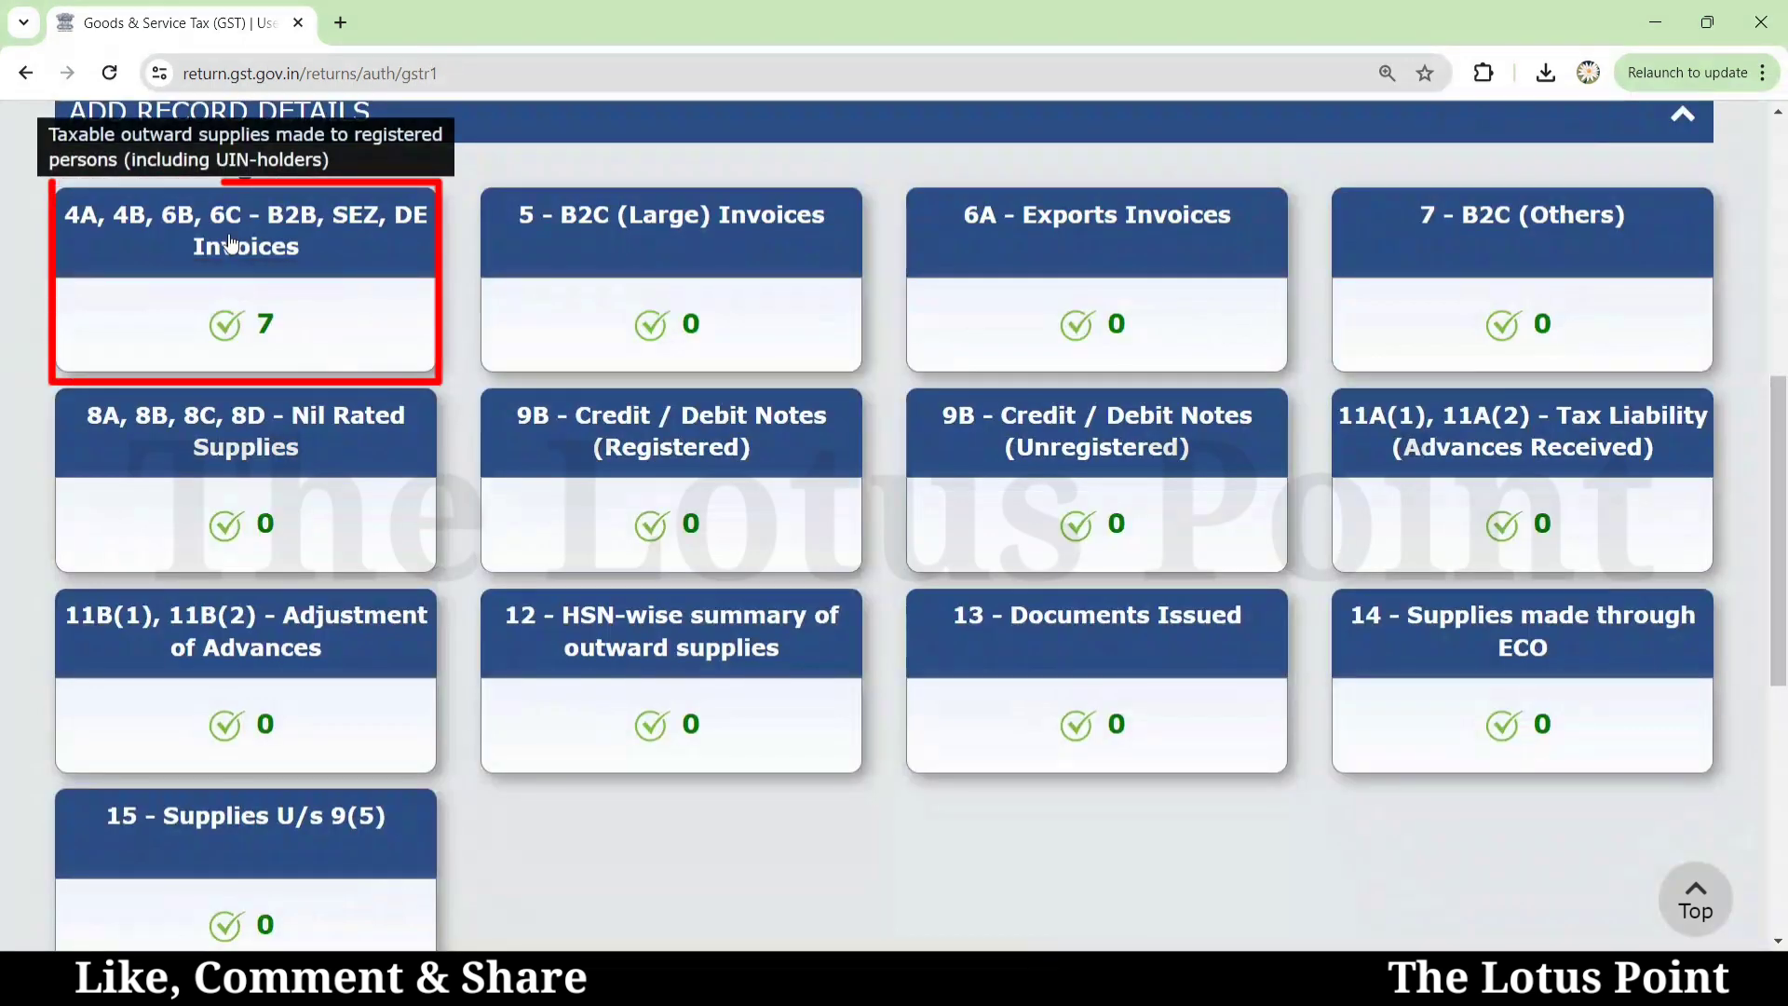
Step: Open the B2B, SEZ, DE Invoices table and view the blank form for adding a record
{"action": "left_click", "coordinate": [230, 244]}
{"action": "scroll", "coordinate": [230, 244], "scroll_direction": "down", "scroll_amount": 5}
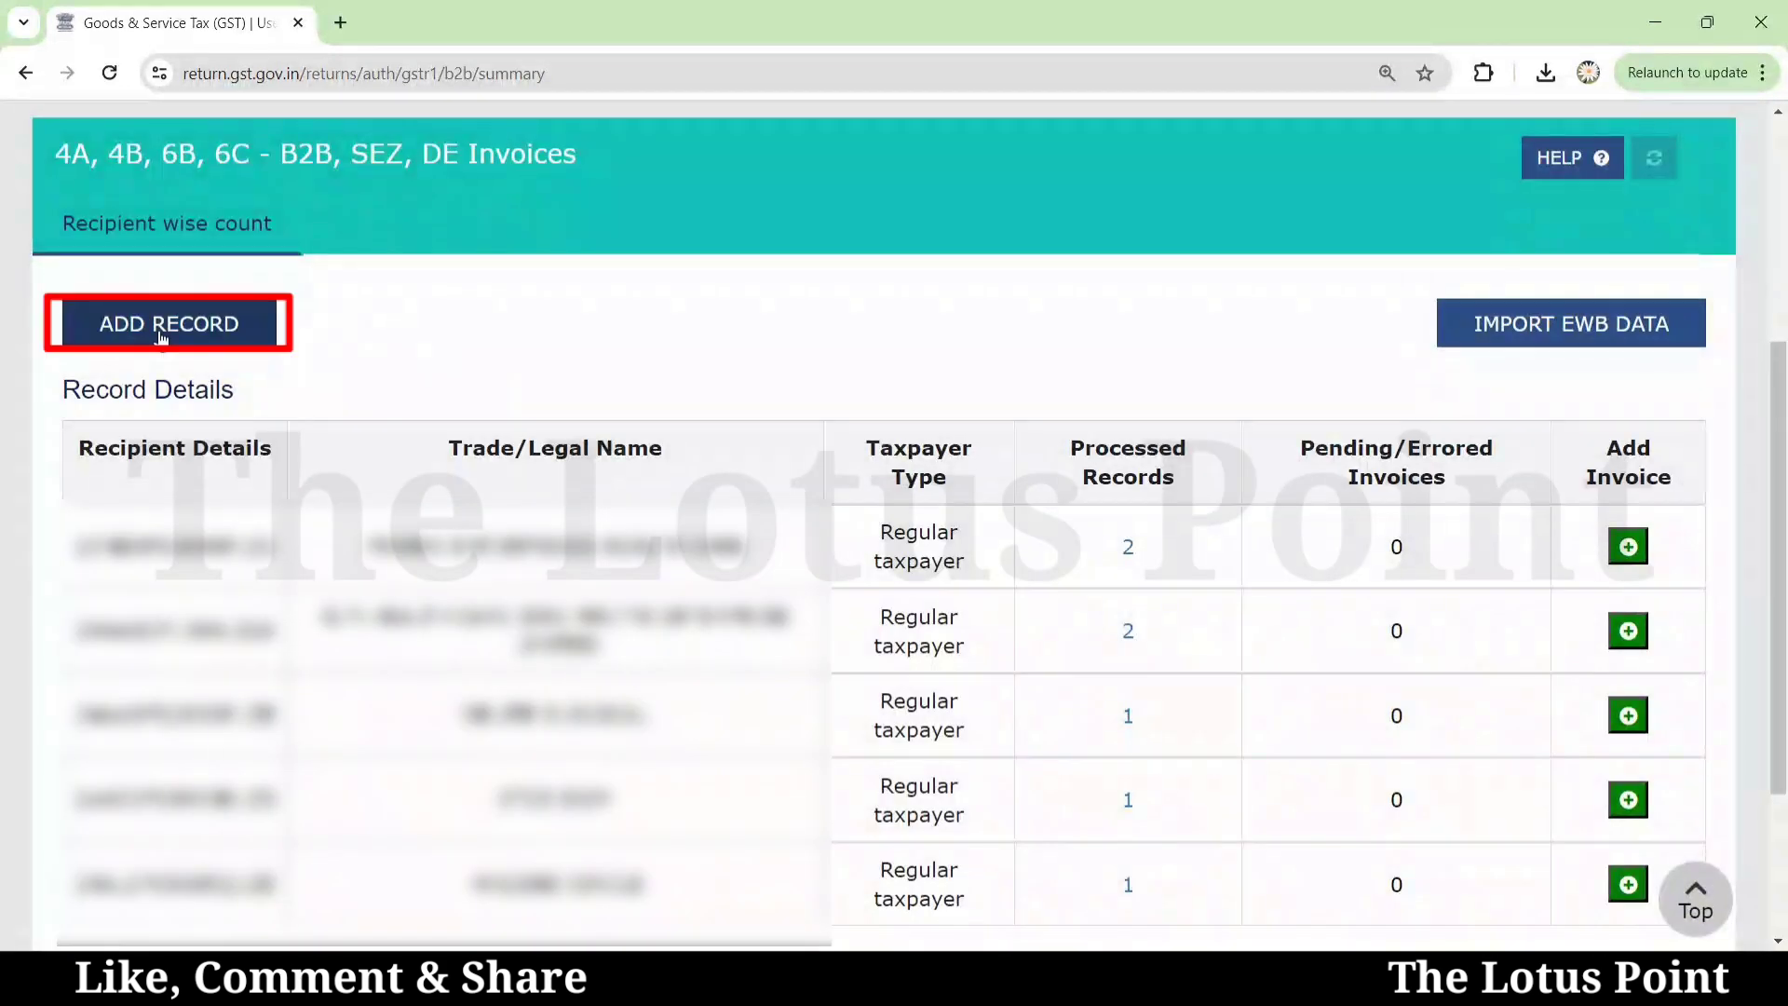
{"action": "left_click", "coordinate": [160, 326]}
{"action": "left_click", "coordinate": [304, 441]}
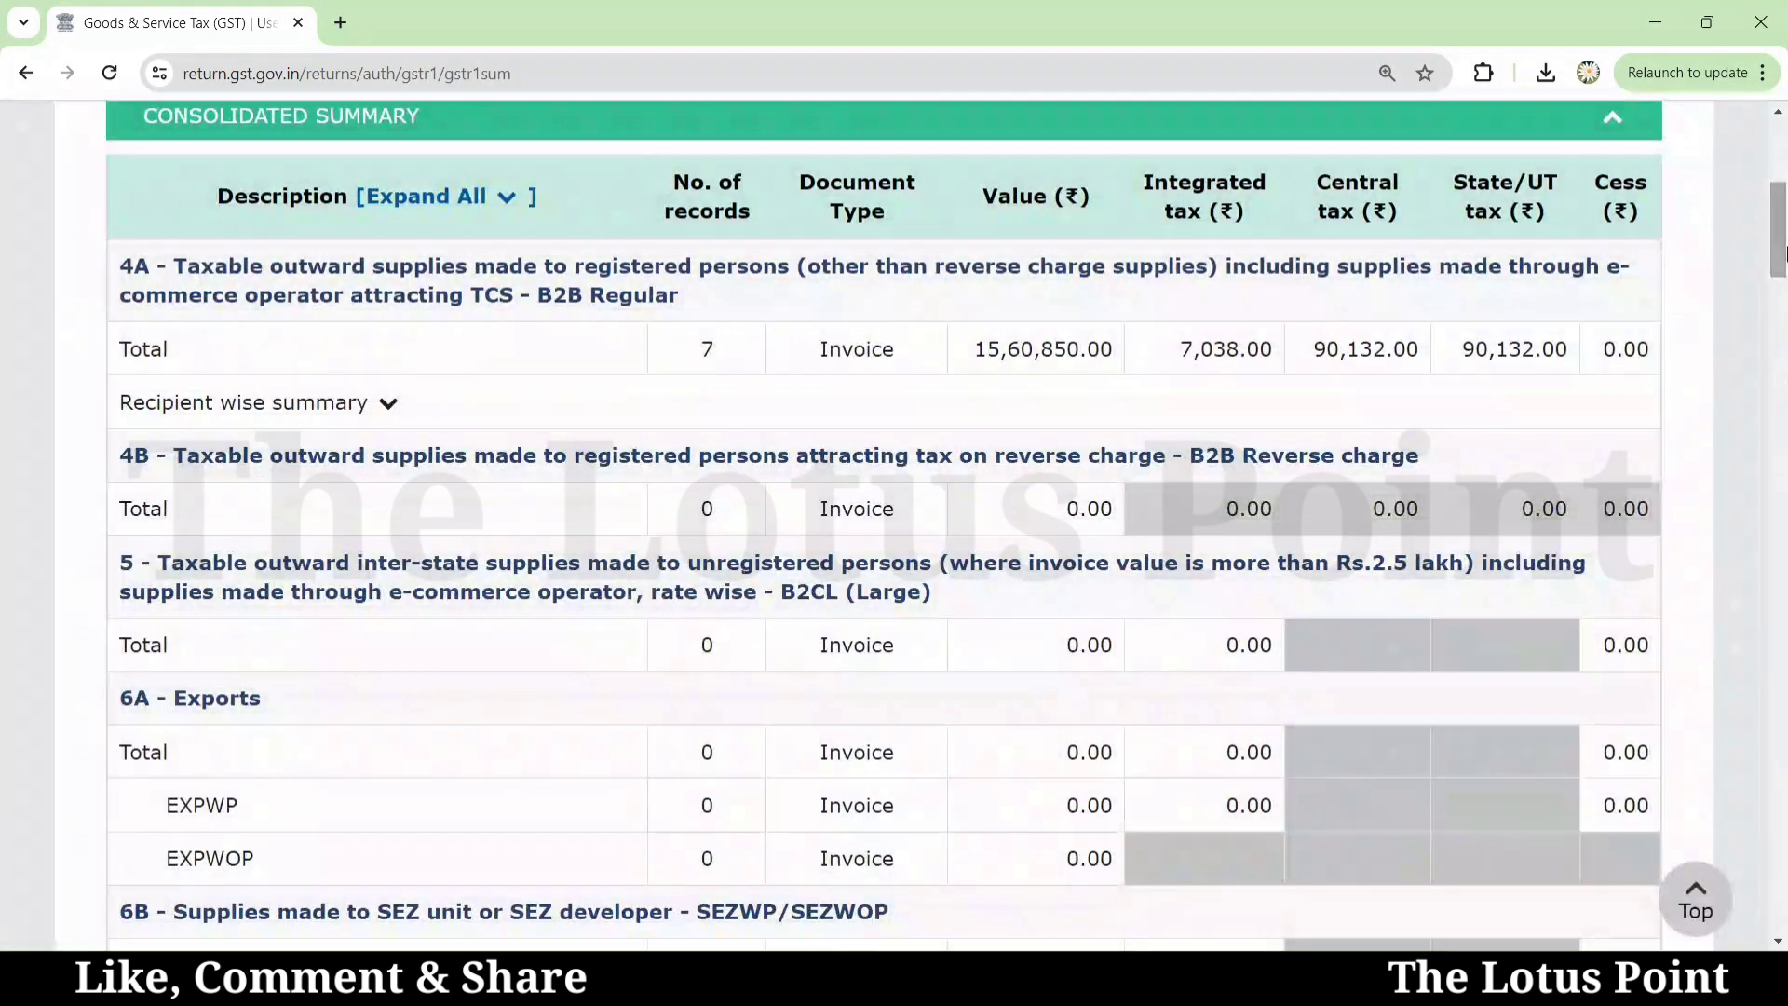
Step: Review the consolidated summary down to the Total Liability row and return to the GSTR-1 tables
{"action": "left_click_drag", "start_coordinate": [1784, 247], "coordinate": [1780, 405]}
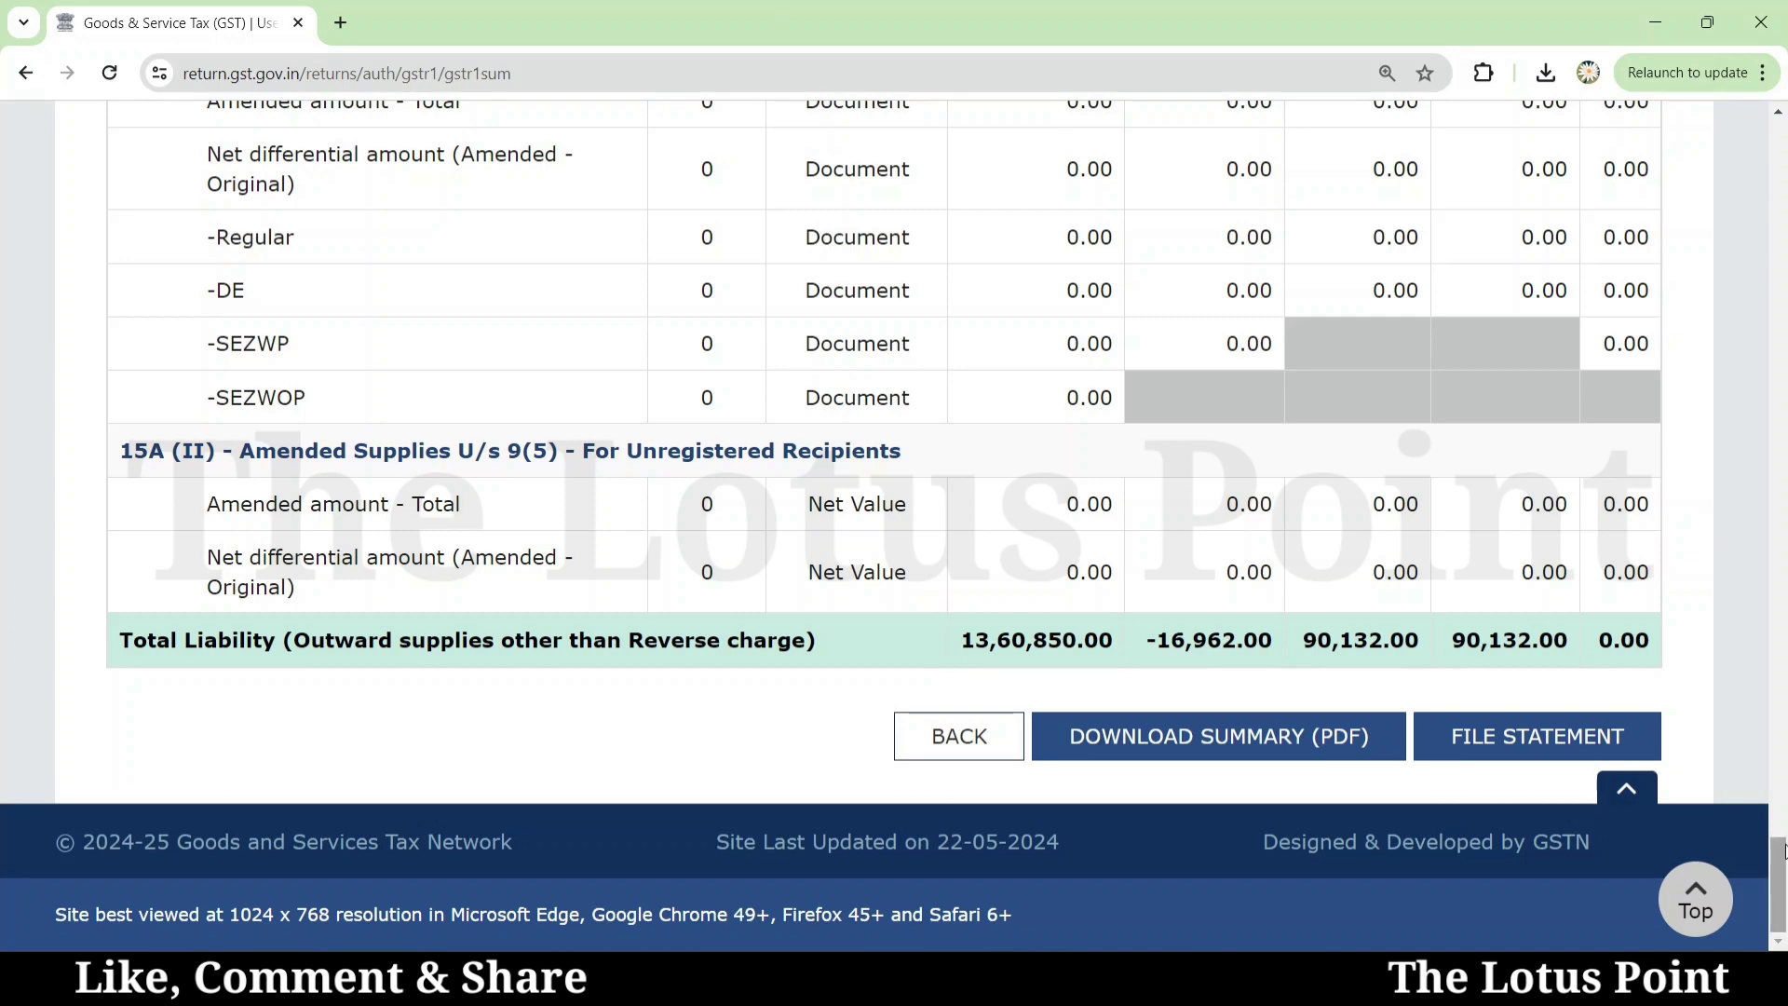
{"action": "left_click_drag", "start_coordinate": [1780, 852], "coordinate": [1774, 633]}
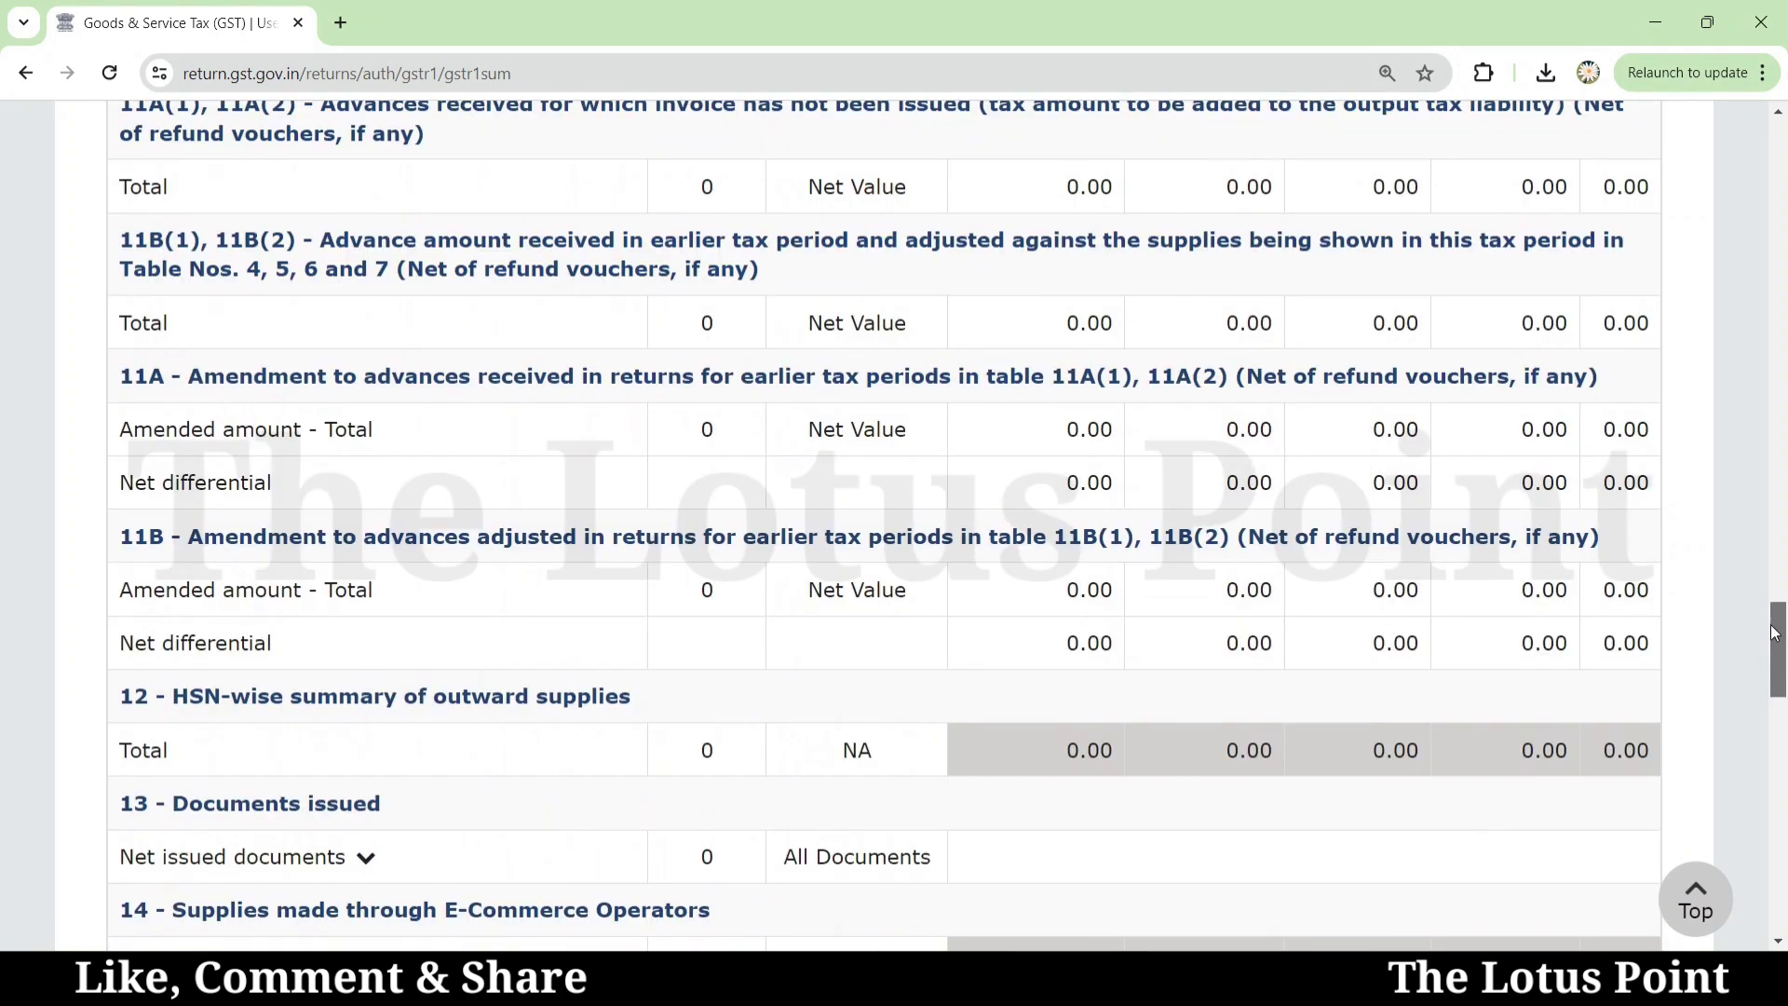
{"action": "left_click_drag", "start_coordinate": [1774, 633], "coordinate": [1780, 859]}
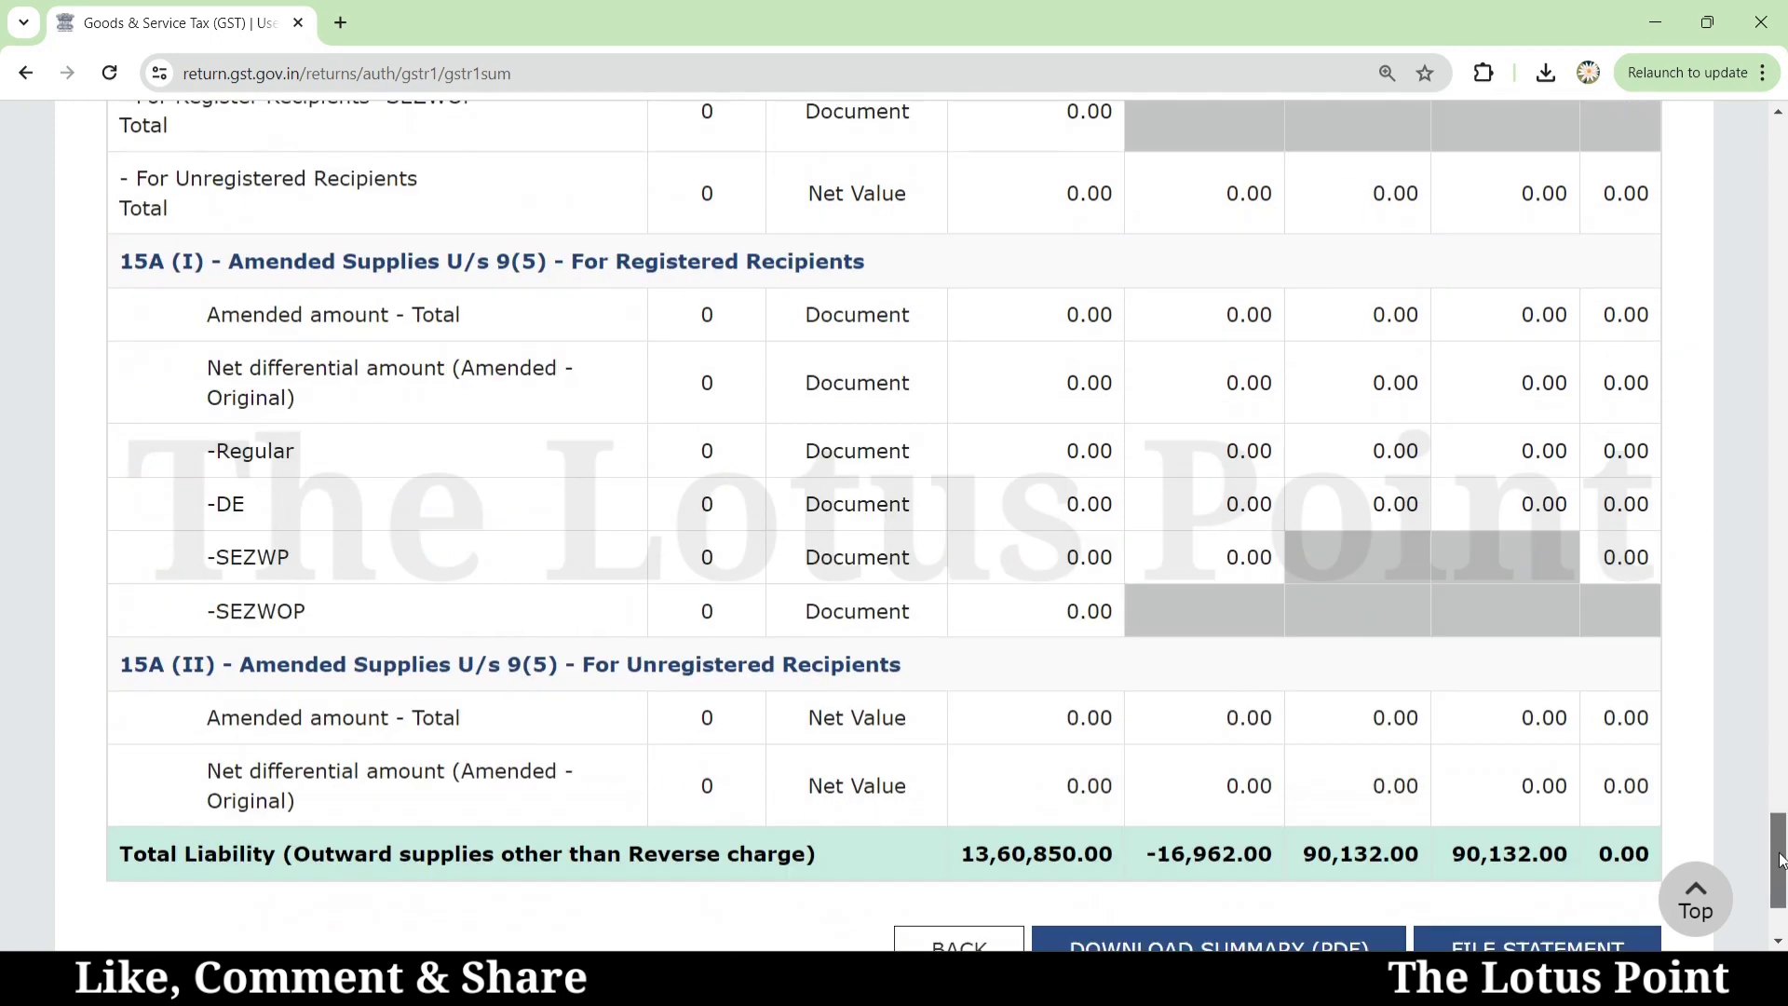
{"action": "scroll", "coordinate": [1781, 859], "scroll_direction": "down", "scroll_amount": 2}
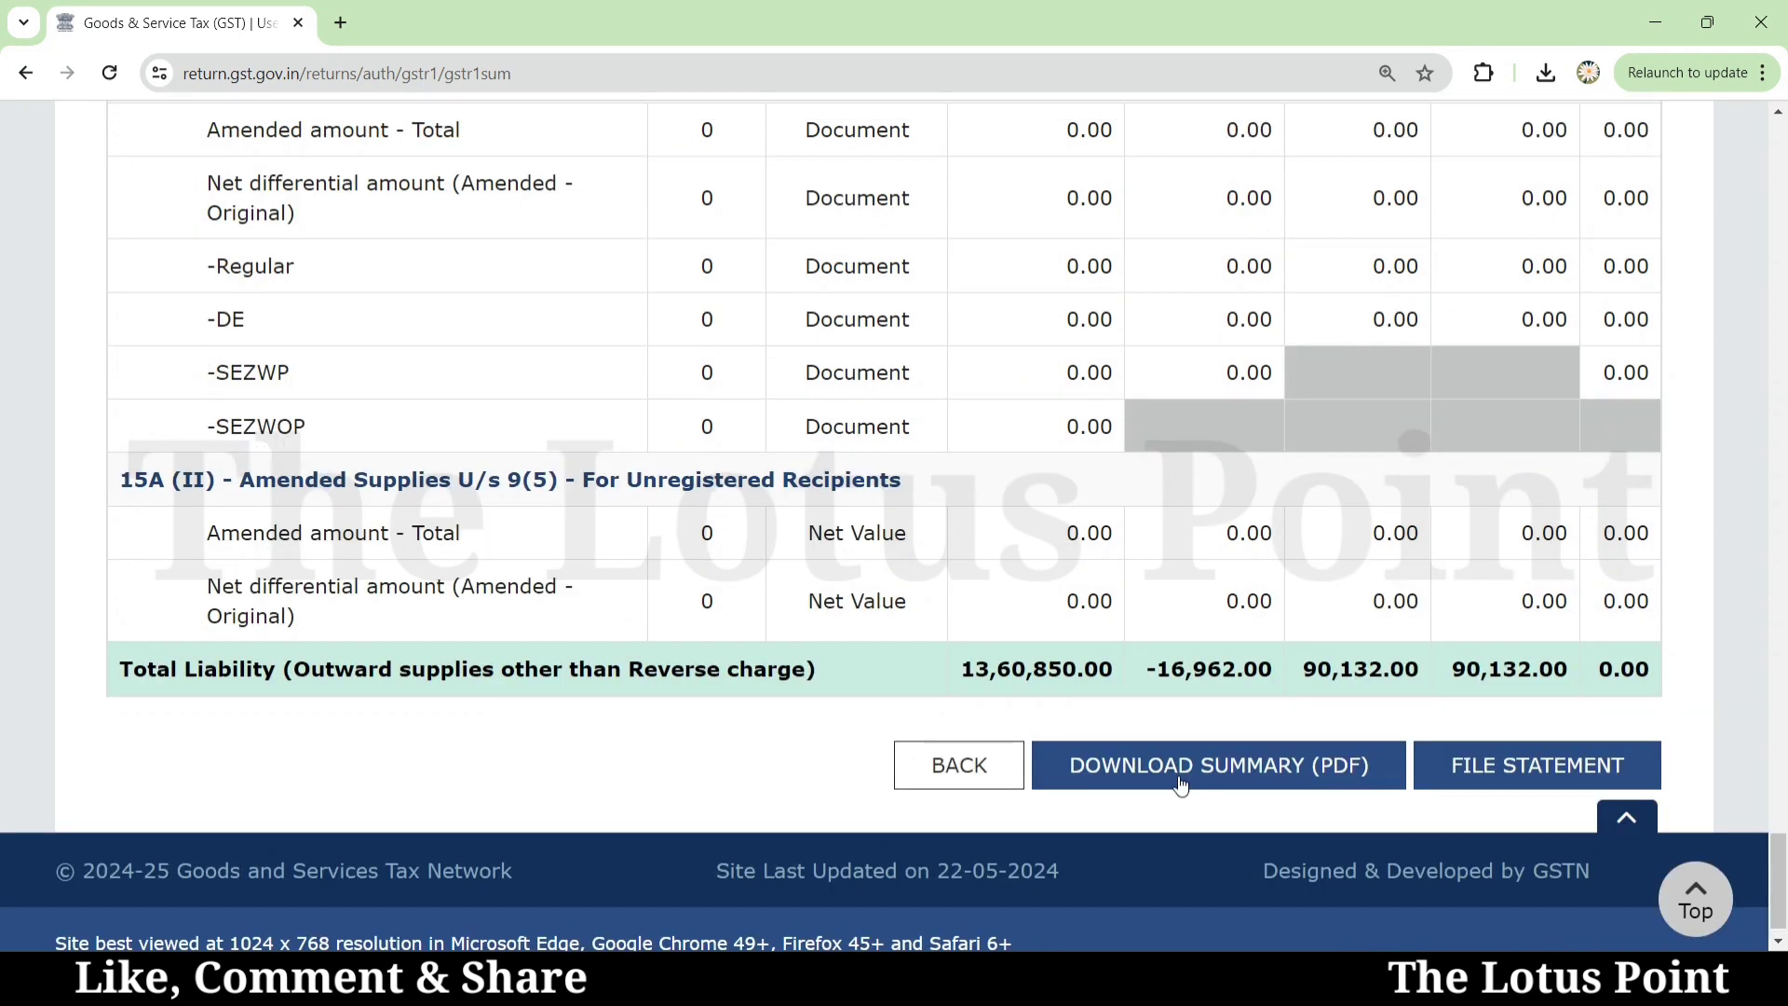
{"action": "left_click", "coordinate": [970, 783]}
Step: Open table 12, HSN-wise summary of outward supplies, and import HSN data from e-invoices, overriding the existing details
{"action": "scroll", "coordinate": [689, 605], "scroll_direction": "down", "scroll_amount": 5}
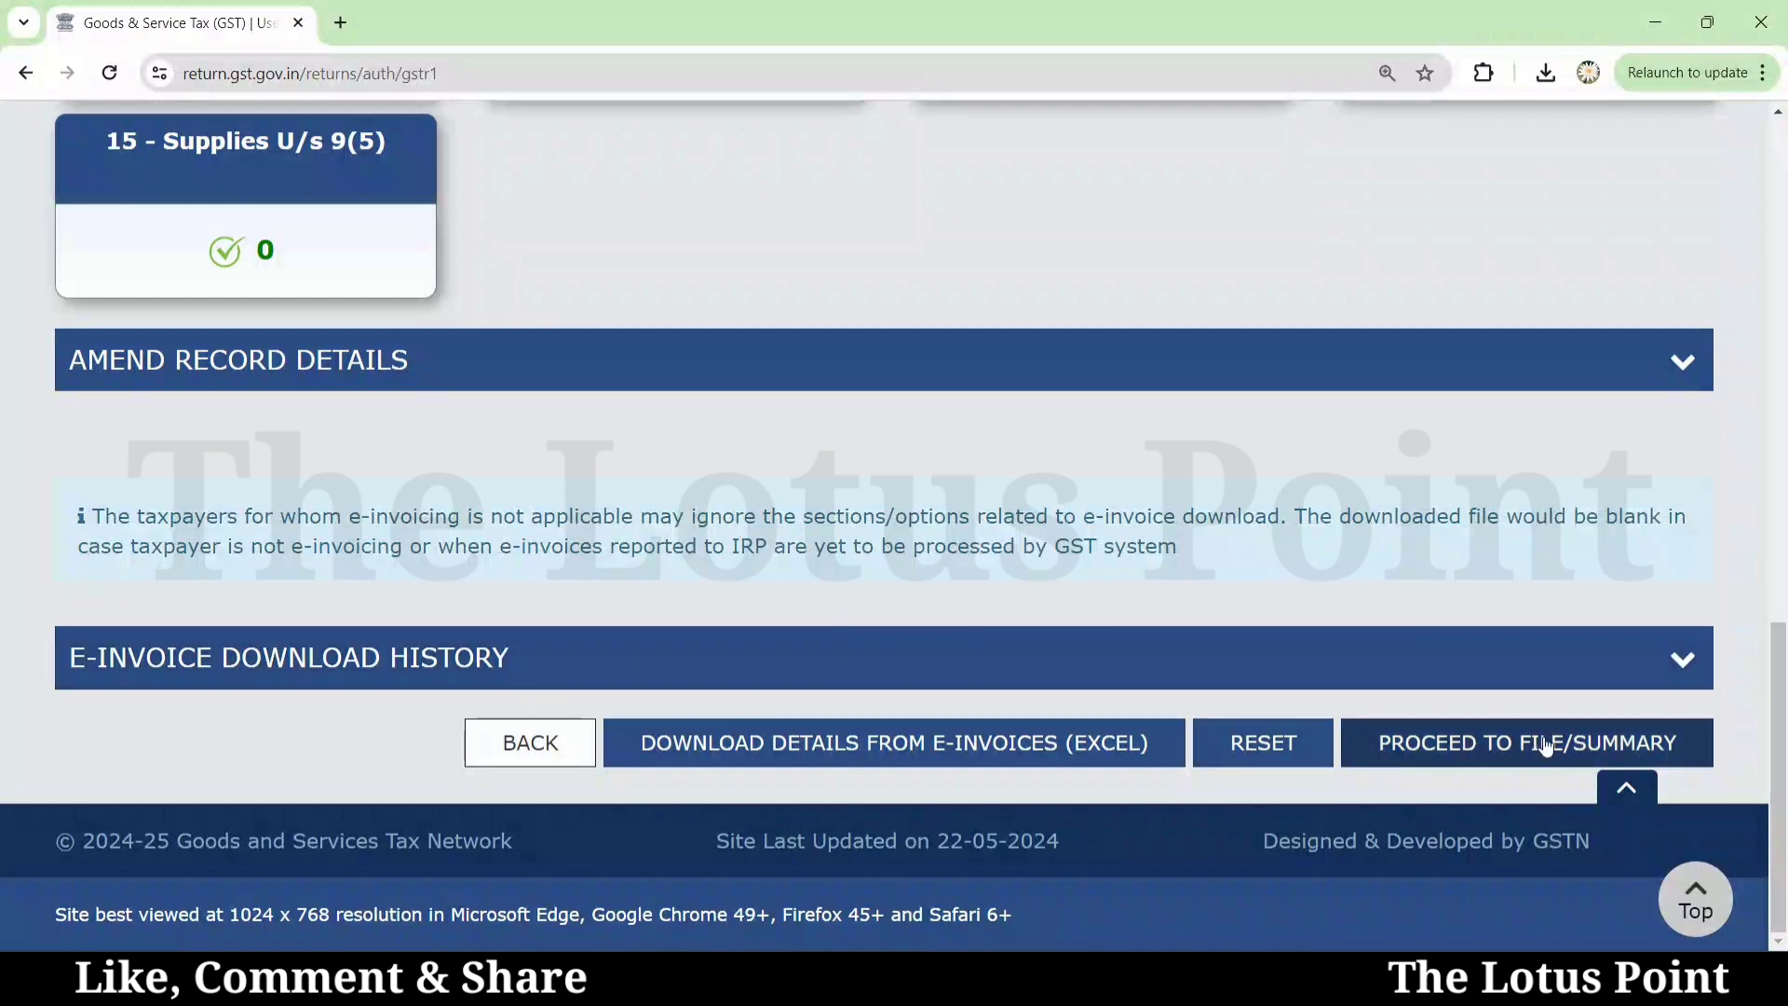
{"action": "left_click_drag", "start_coordinate": [1780, 747], "coordinate": [1780, 628]}
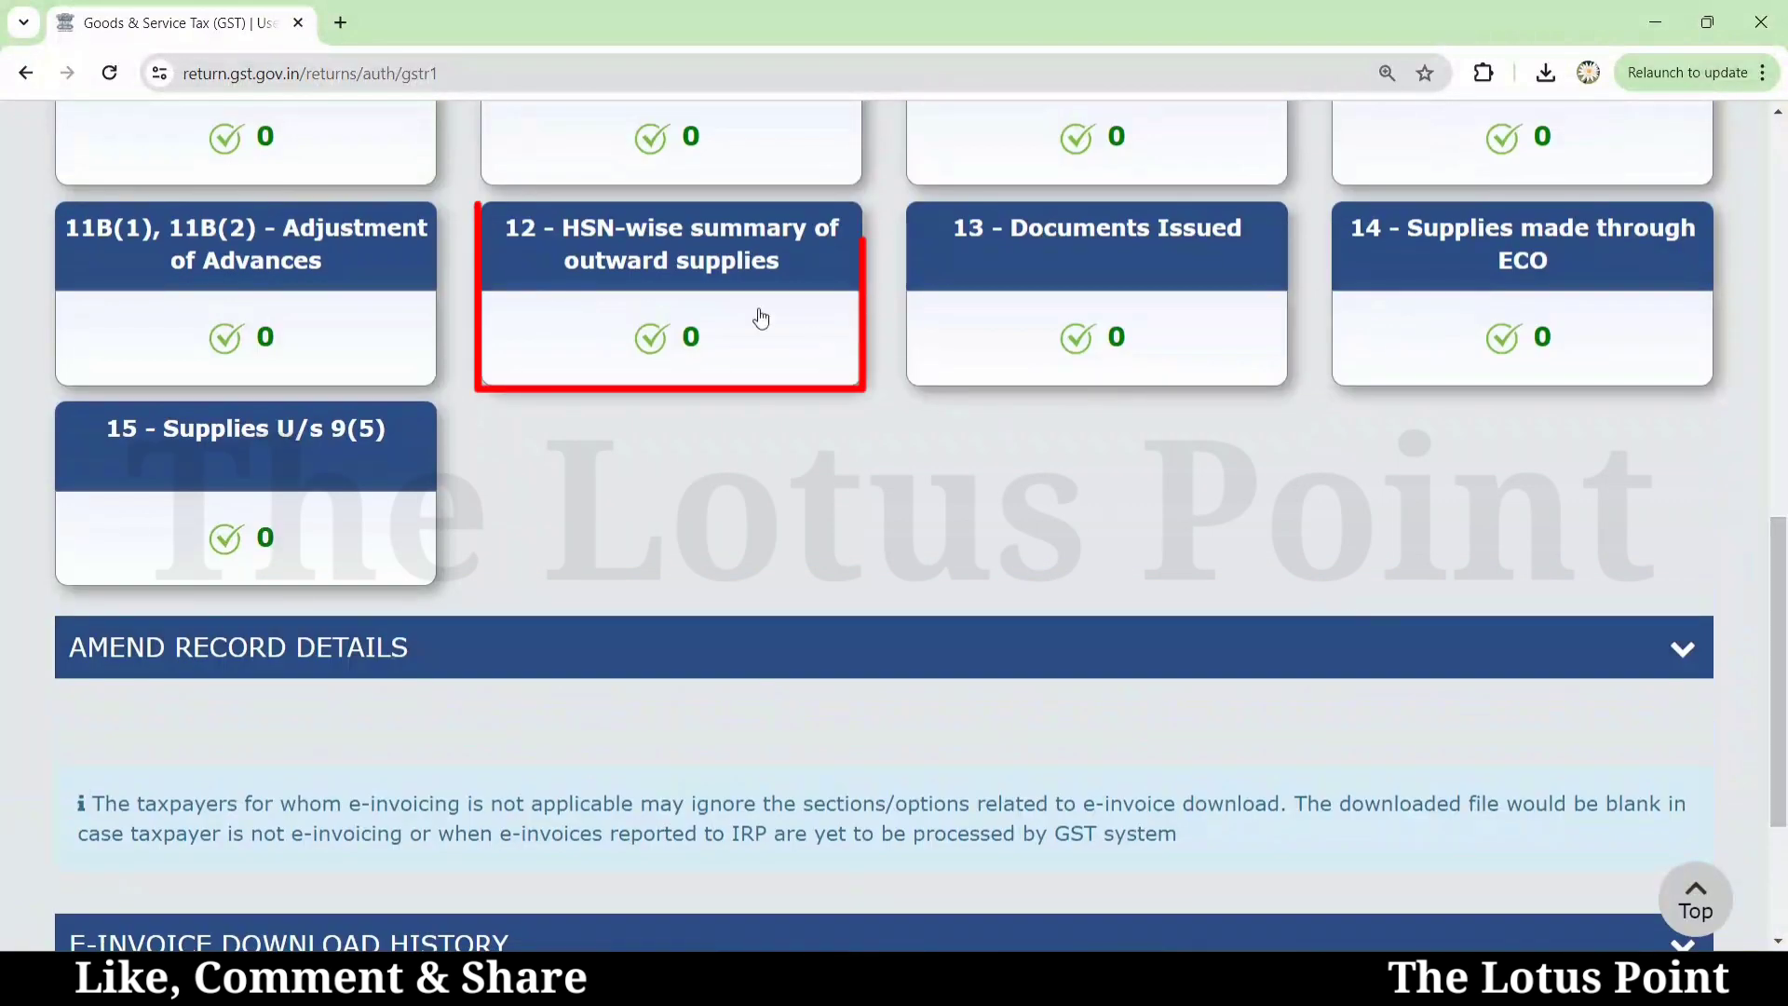
{"action": "left_click", "coordinate": [722, 265]}
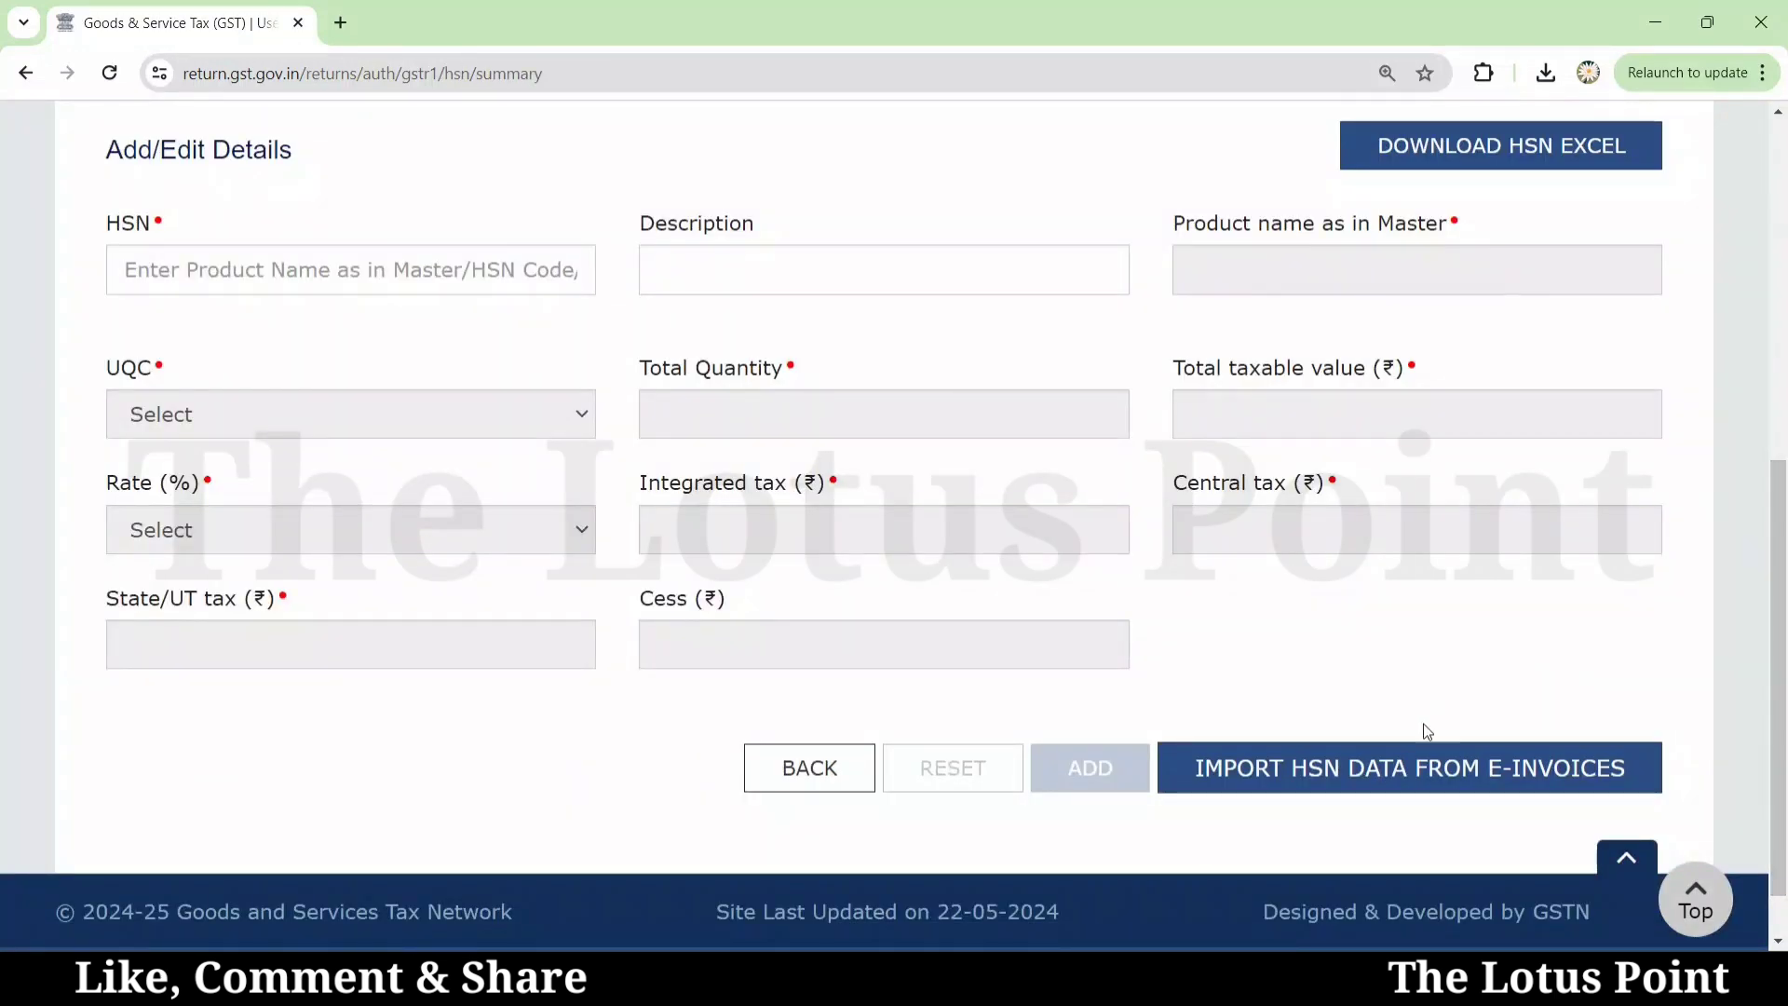
{"action": "left_click", "coordinate": [1389, 790]}
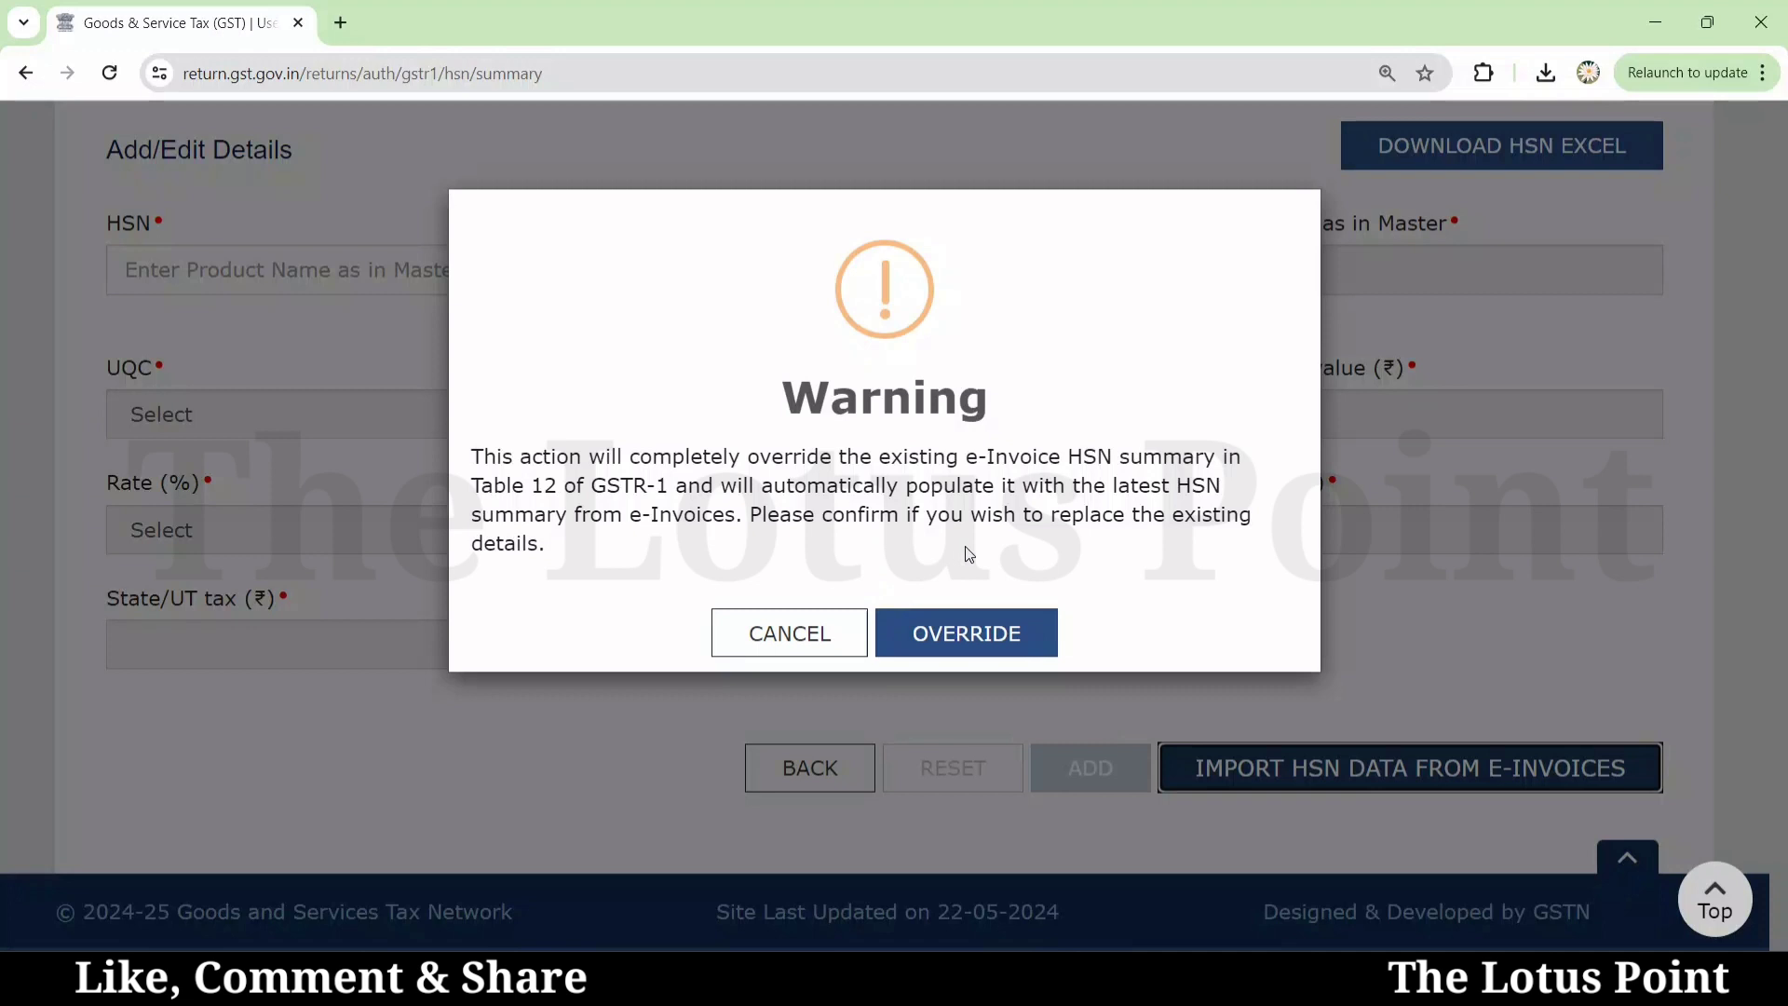
{"action": "left_click", "coordinate": [960, 646]}
{"action": "left_click_drag", "start_coordinate": [756, 511], "coordinate": [926, 564]}
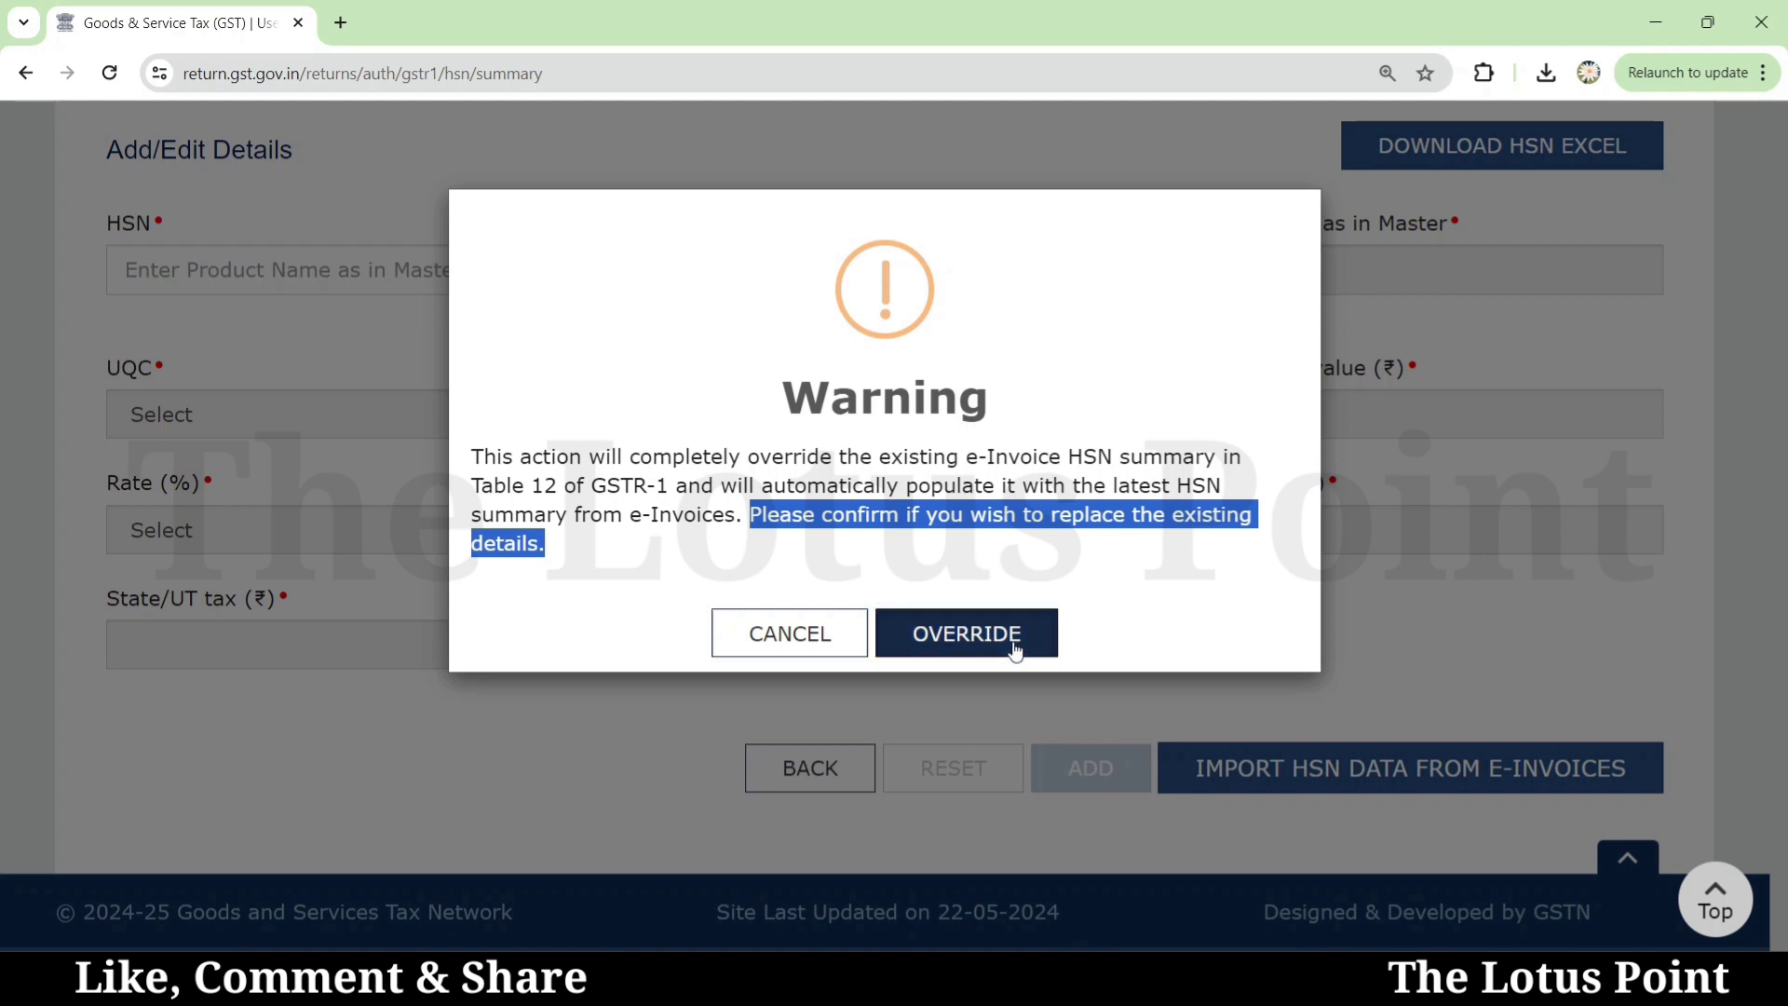
{"action": "left_click", "coordinate": [1015, 652]}
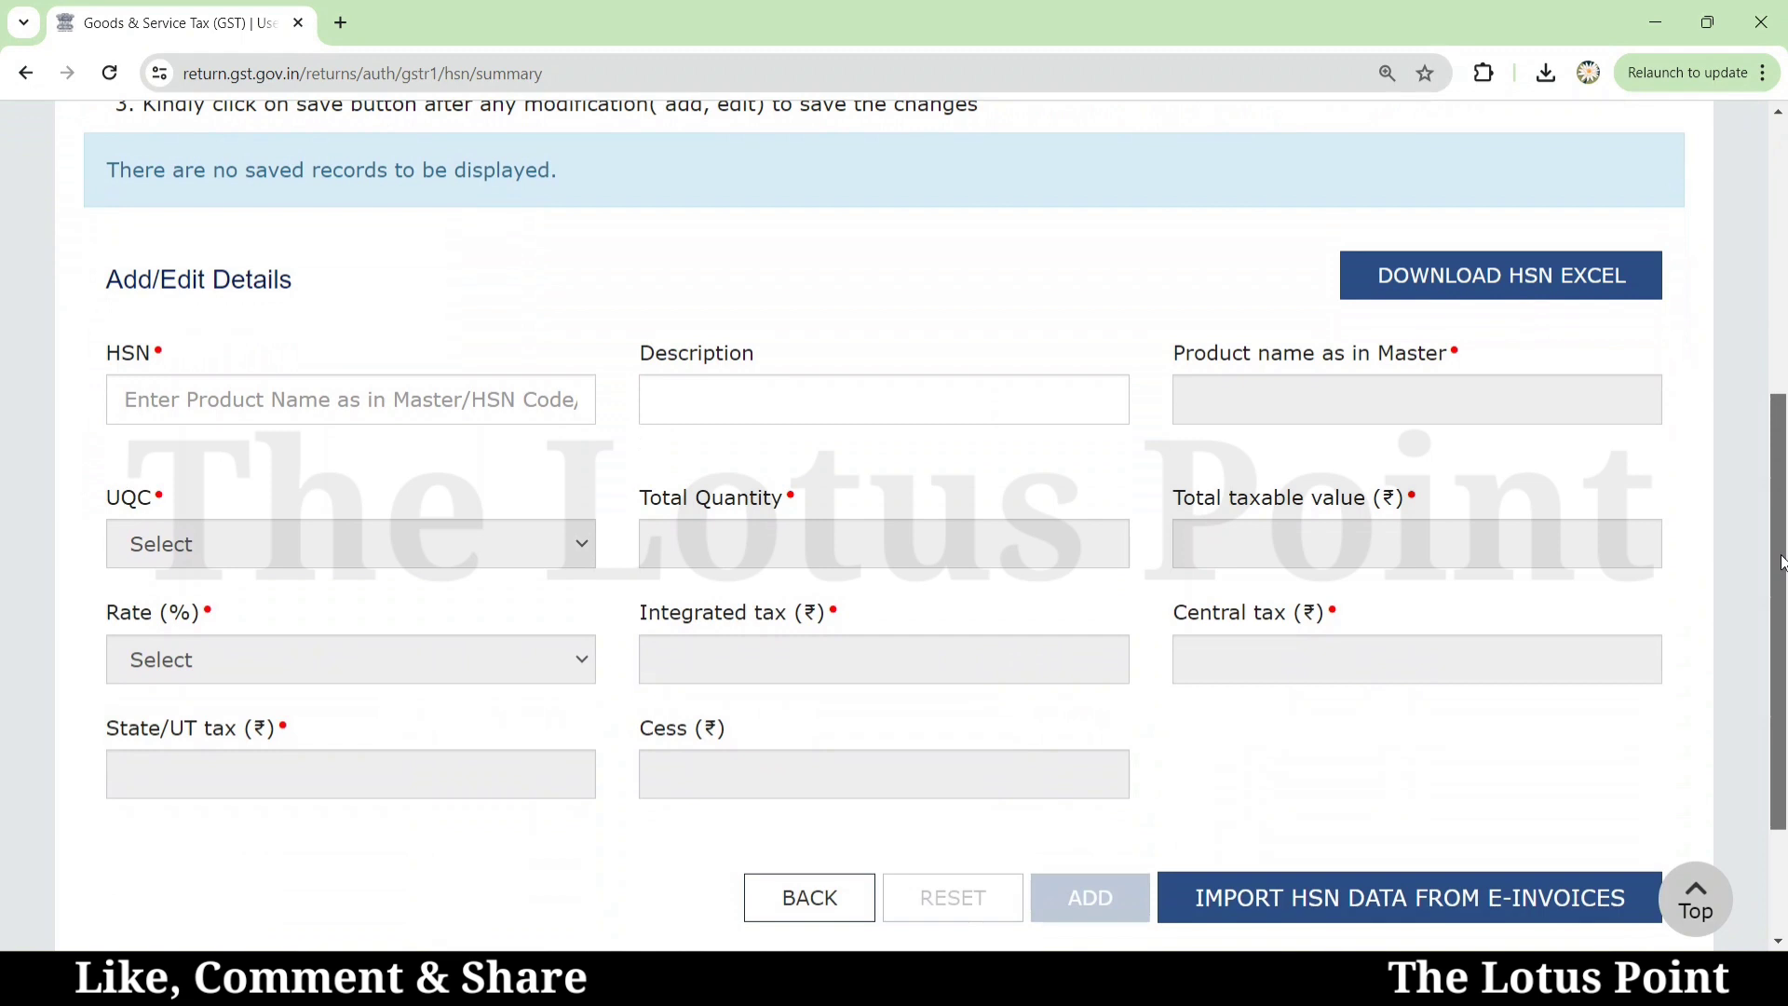
Step: Check the HSN table's saved-records message and its Add/Edit Details form
{"action": "scroll", "coordinate": [1781, 561], "scroll_direction": "down", "scroll_amount": 1}
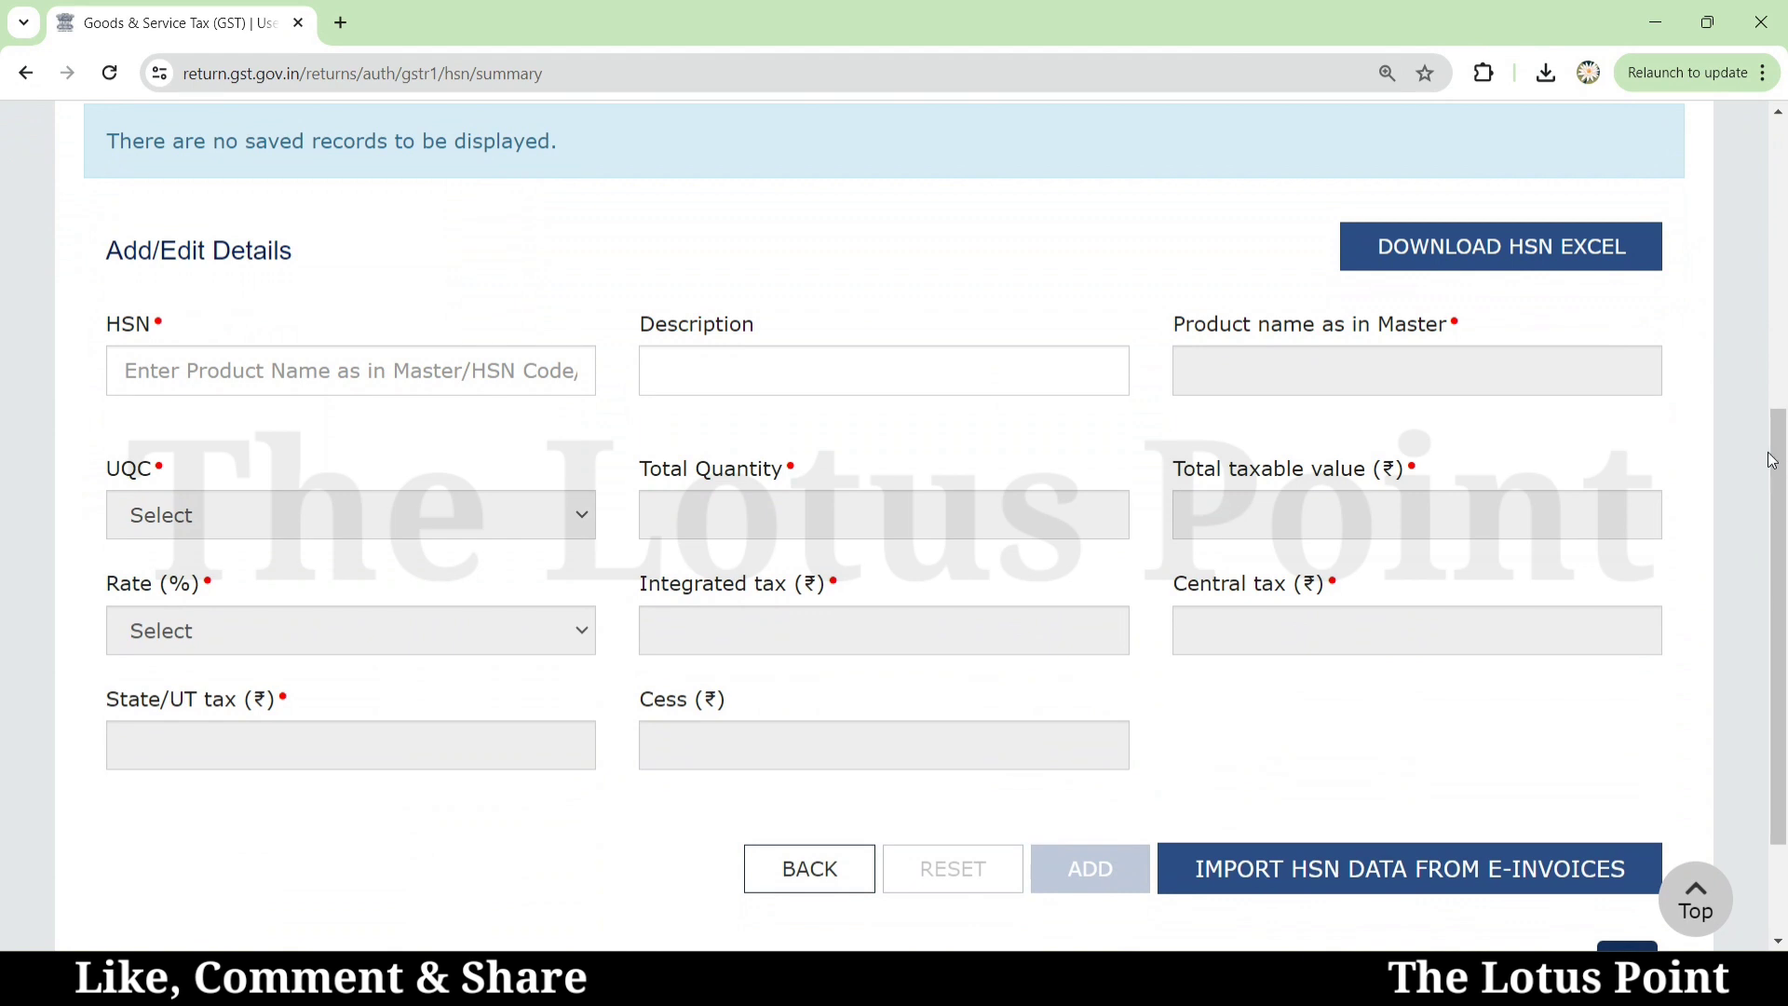
{"action": "scroll", "coordinate": [1781, 502], "scroll_direction": "down", "scroll_amount": 1}
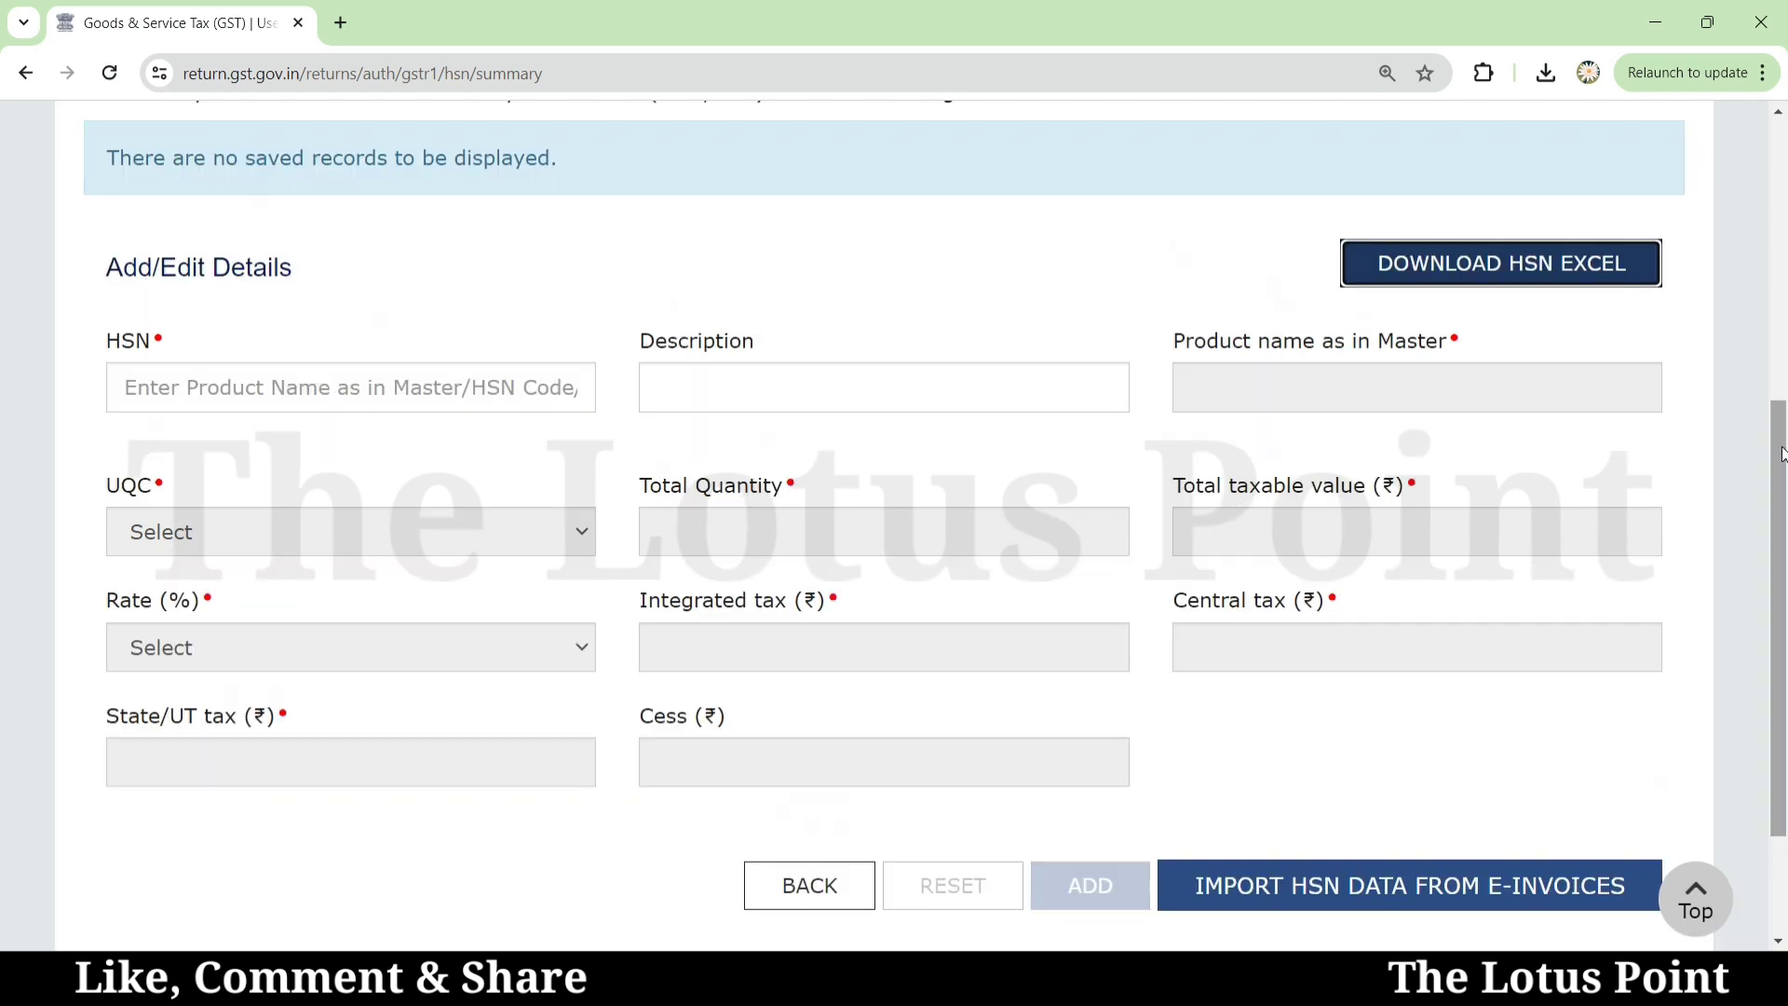
{"action": "left_click_drag", "start_coordinate": [106, 158], "coordinate": [571, 198]}
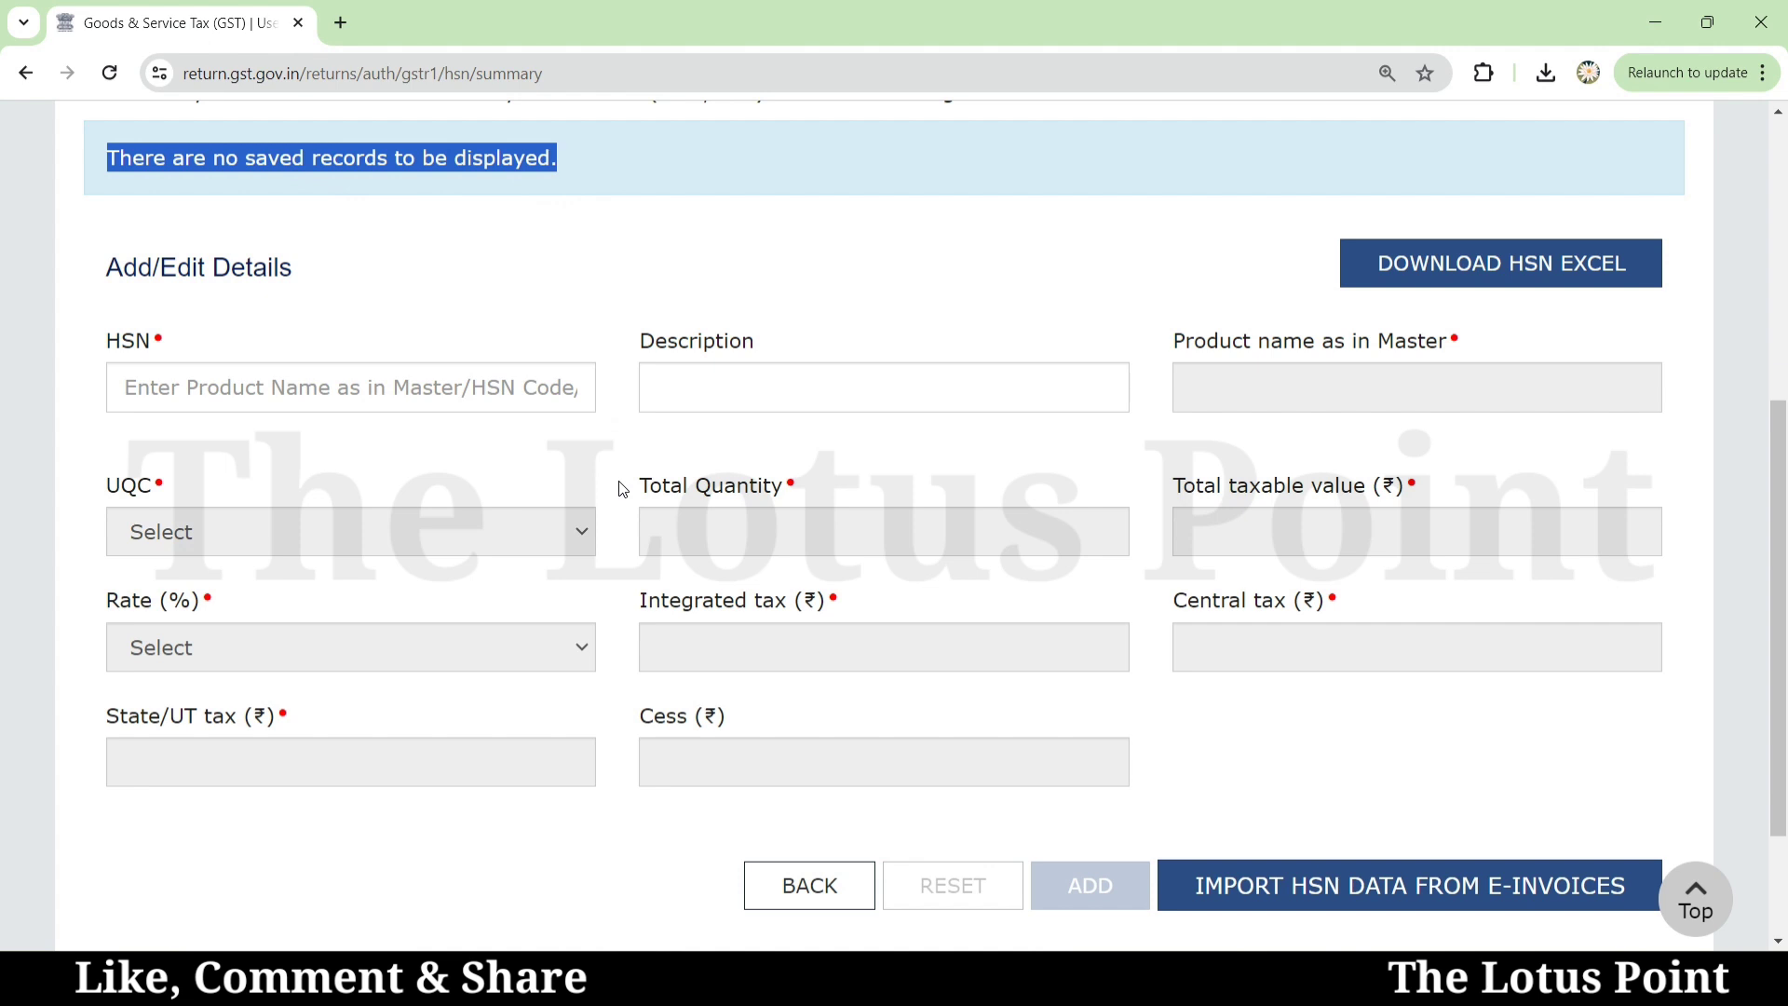
{"action": "left_click_drag", "start_coordinate": [1784, 524], "coordinate": [1786, 571]}
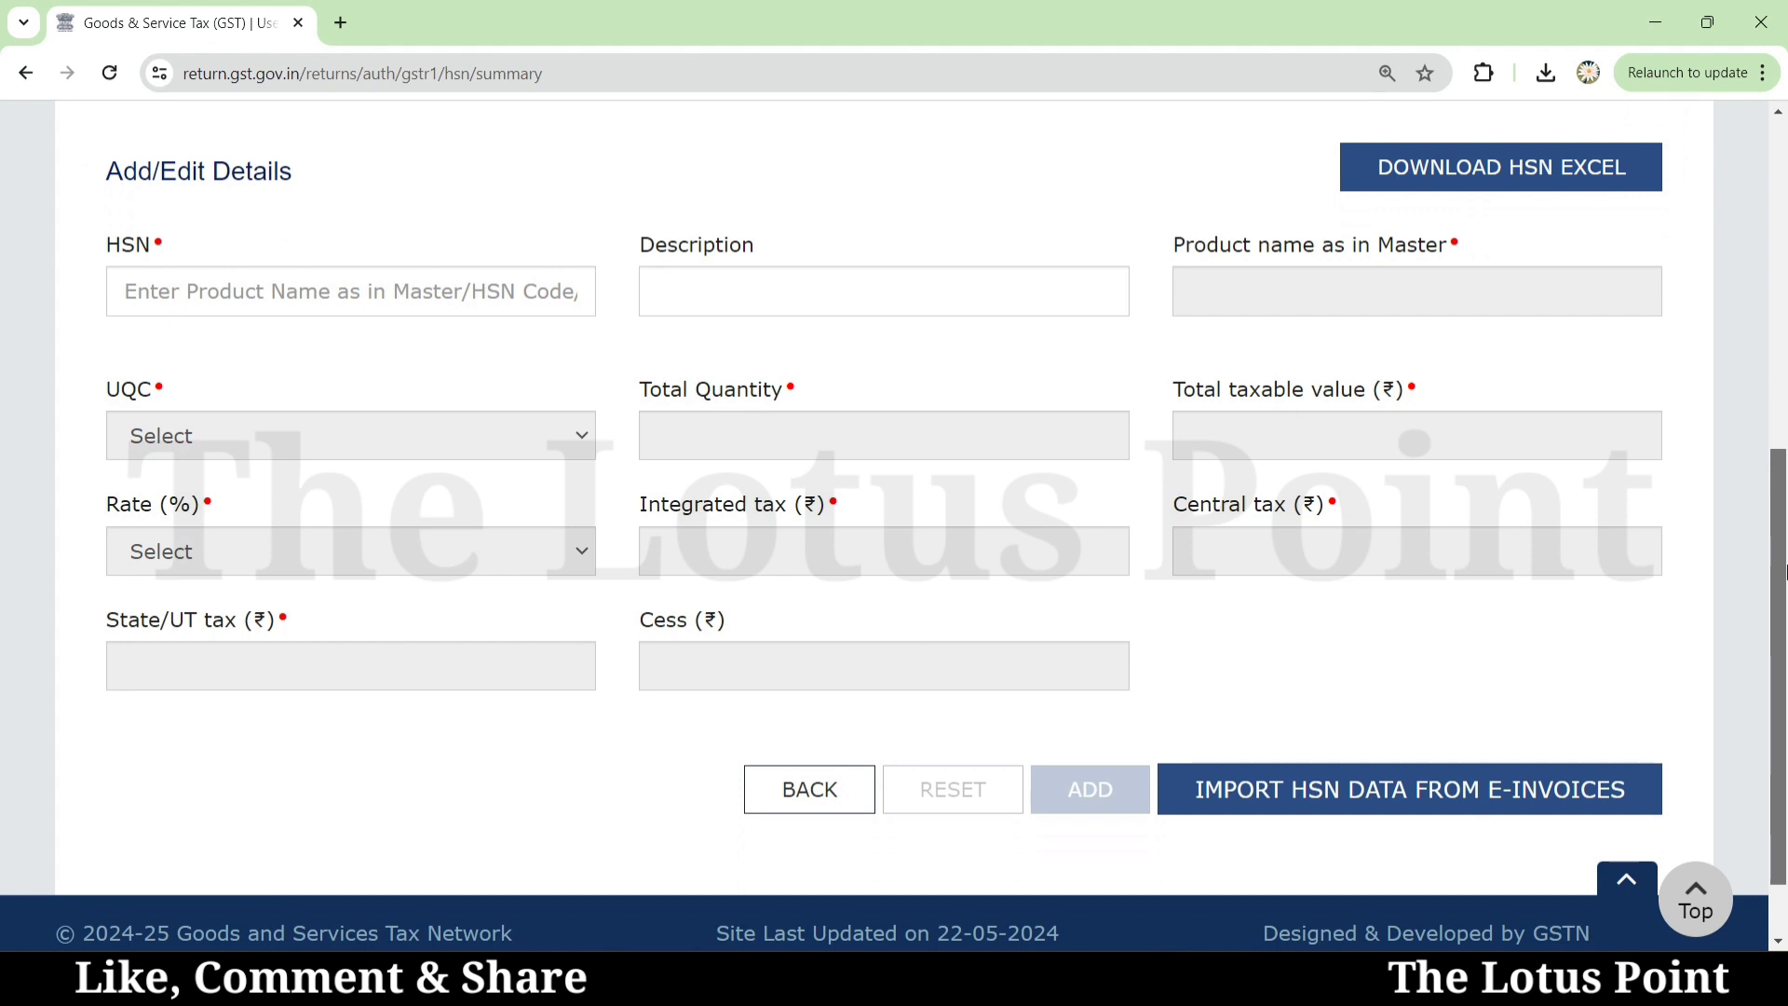
{"action": "scroll", "coordinate": [1297, 624], "scroll_direction": "down", "scroll_amount": 1}
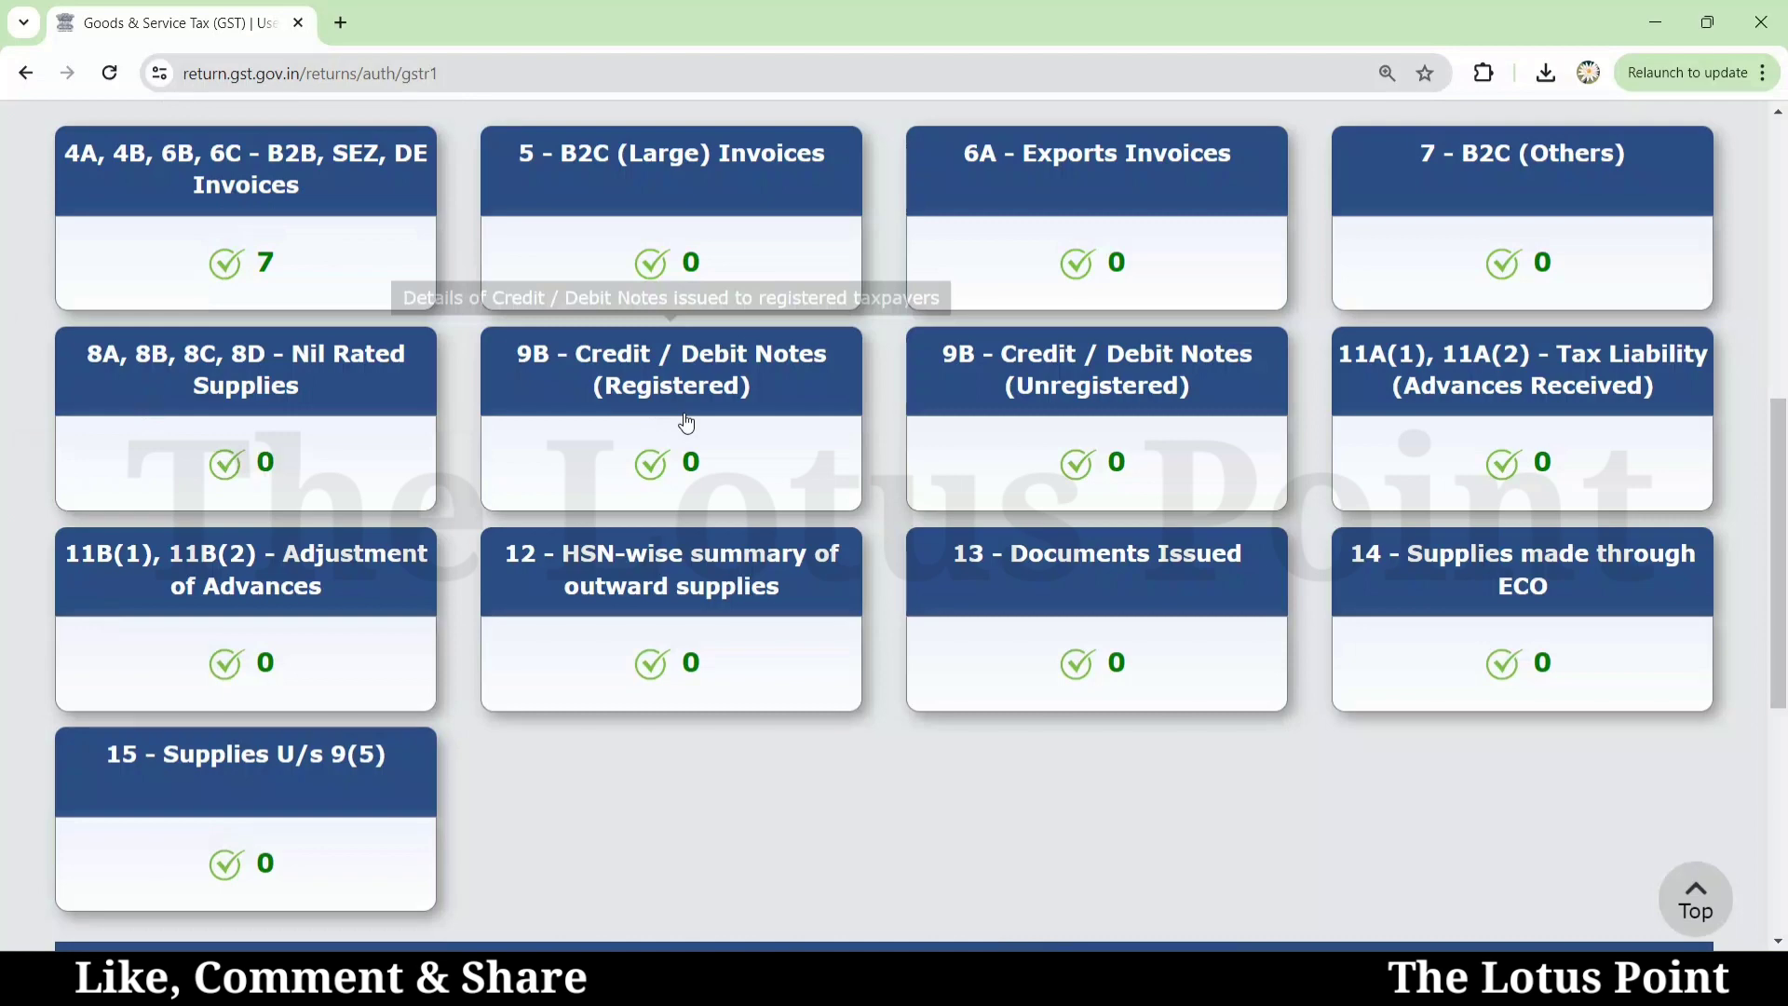
Step: Proceed from the GSTR-1 tables to the consolidated summary and start filing the statement
{"action": "left_click_drag", "start_coordinate": [1778, 603], "coordinate": [1781, 806]}
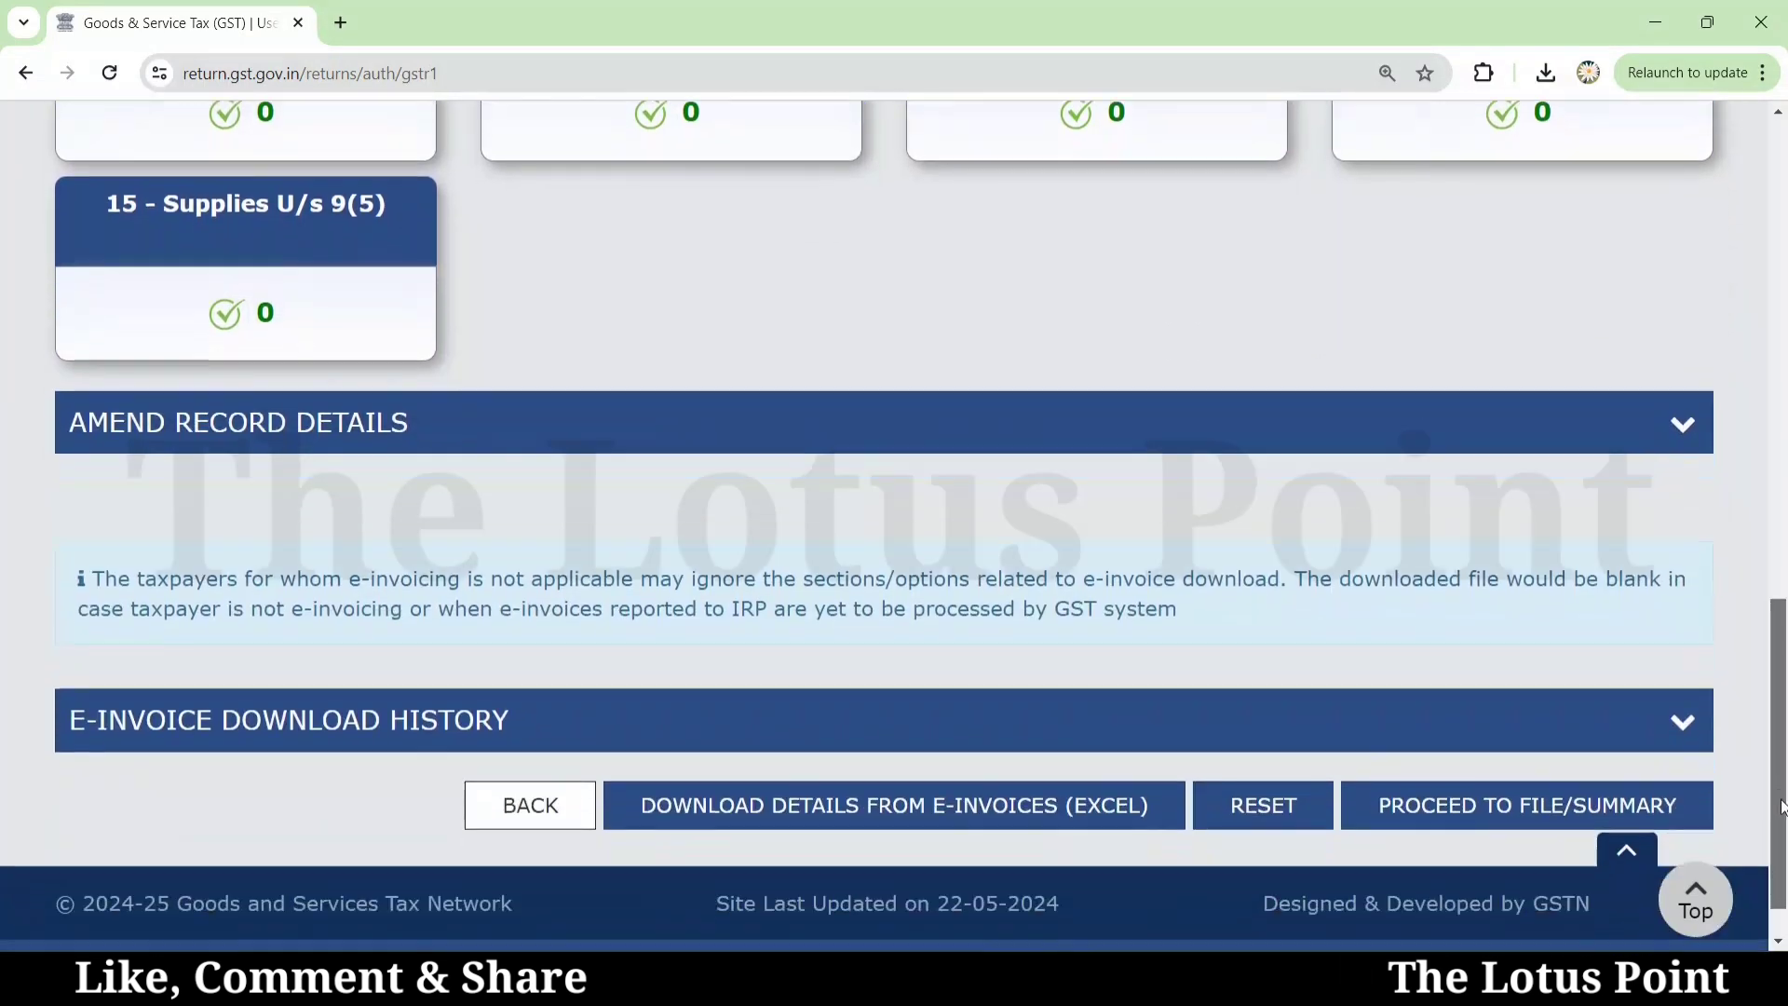
{"action": "left_click", "coordinate": [1591, 803]}
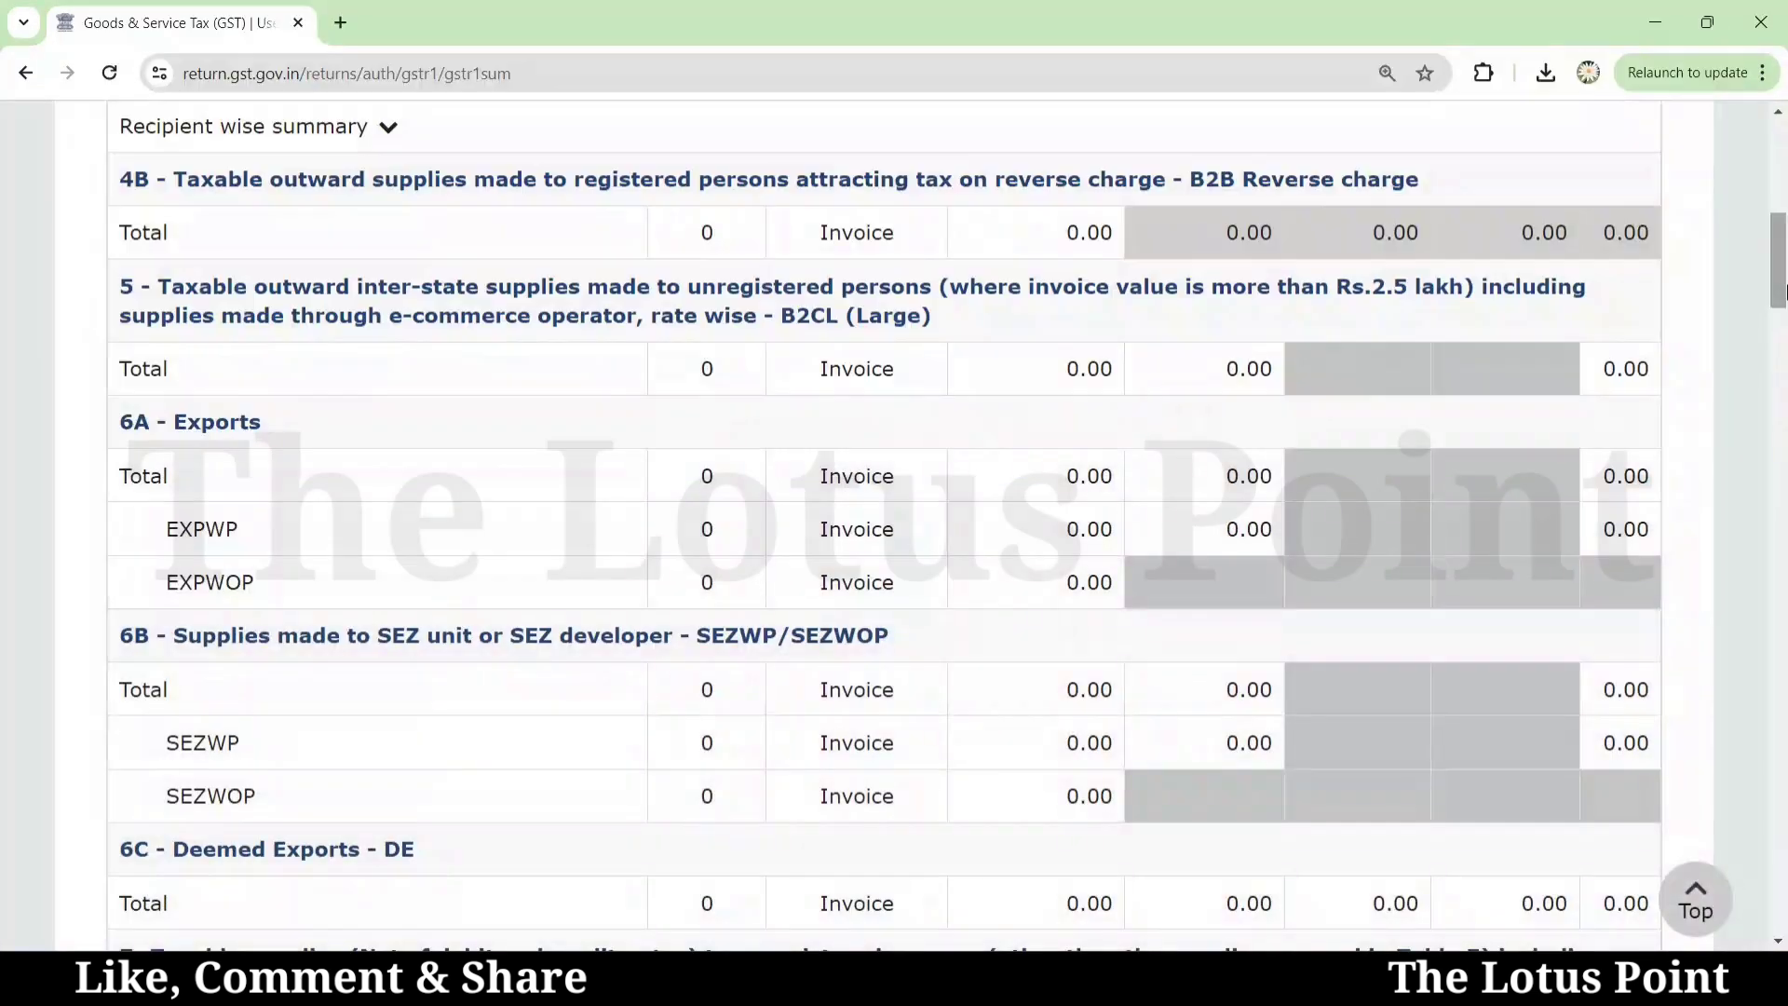
{"action": "scroll", "coordinate": [1530, 740], "scroll_direction": "down", "scroll_amount": 20}
{"action": "left_click", "coordinate": [1527, 738]}
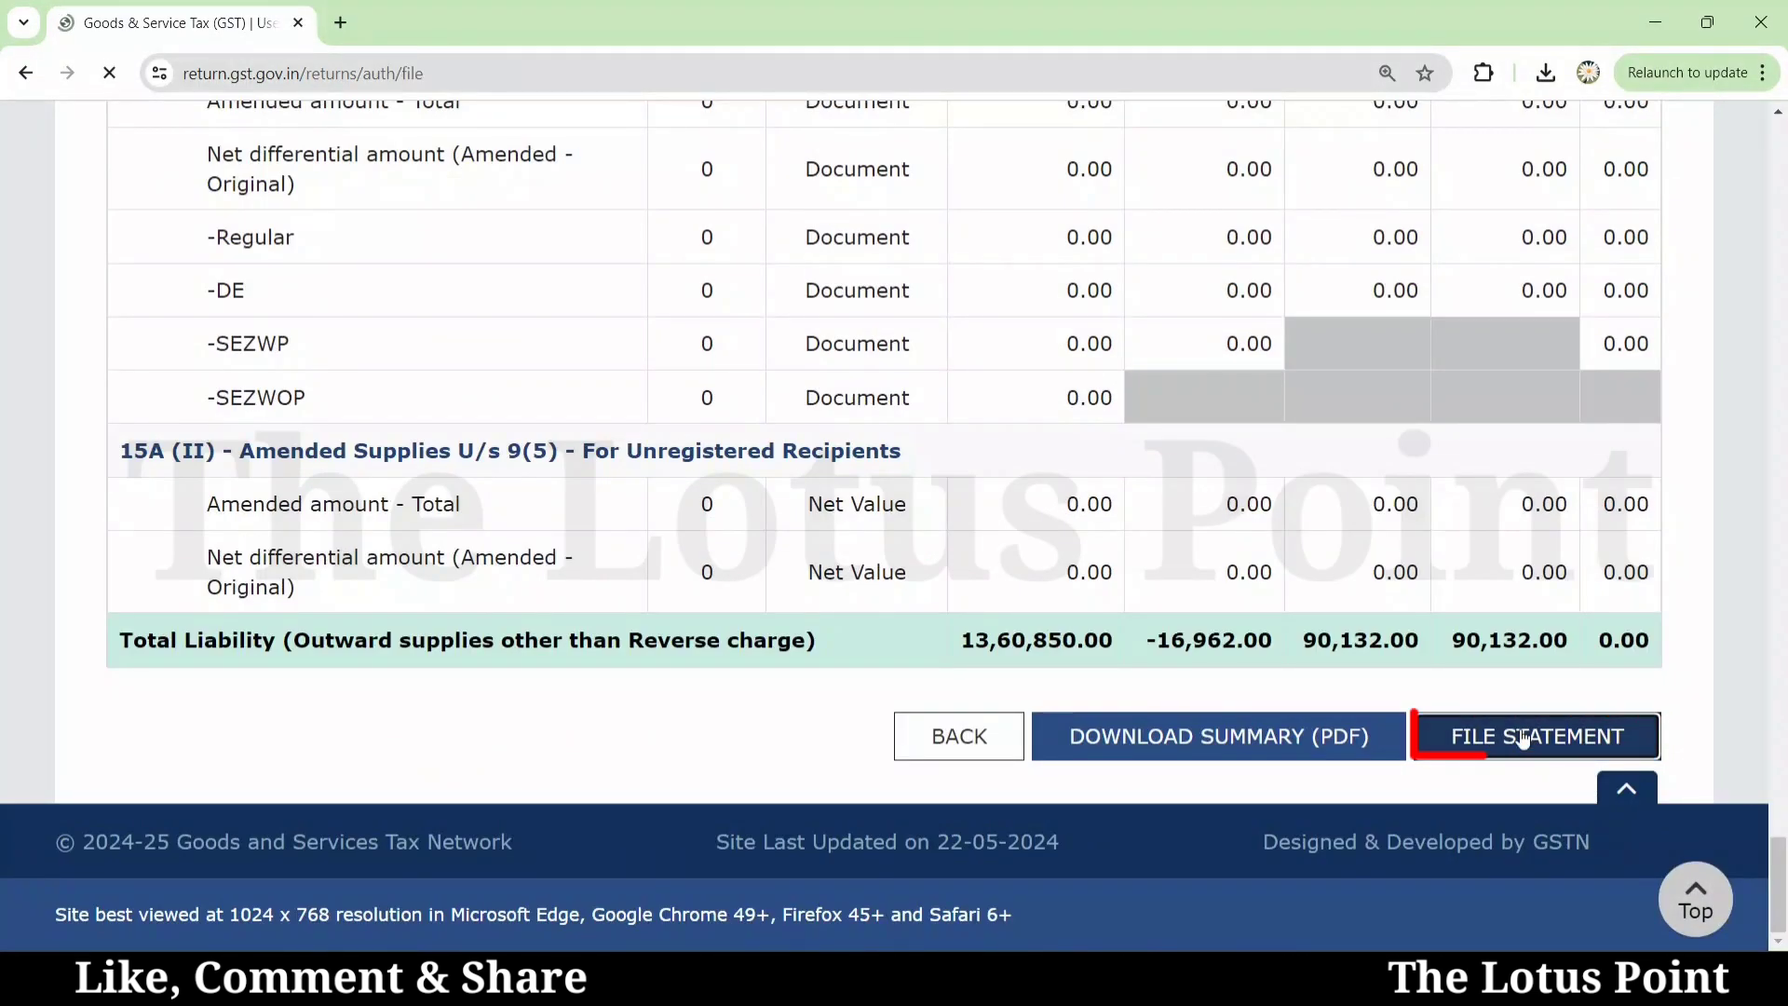
Step: Affirm the GSTR-1 declaration, choose the authorised signatory, and request filing with EVC
{"action": "scroll", "coordinate": [1521, 738], "scroll_direction": "down", "scroll_amount": 2}
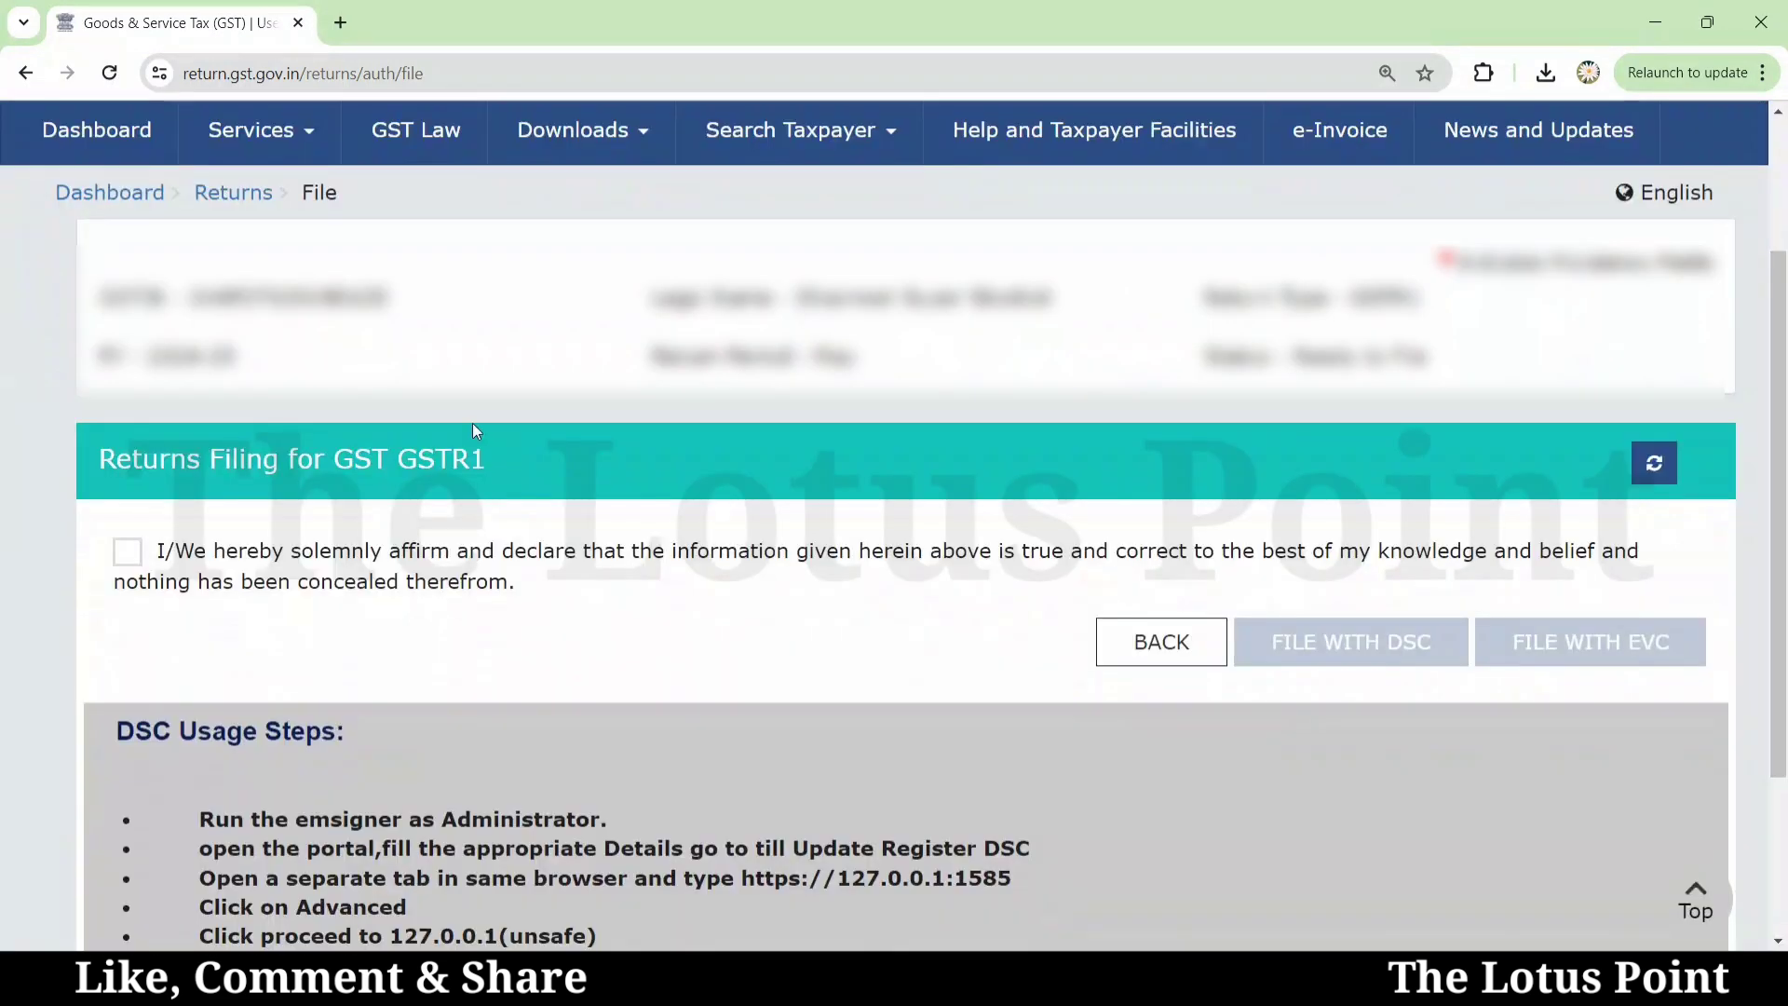
{"action": "left_click", "coordinate": [130, 554]}
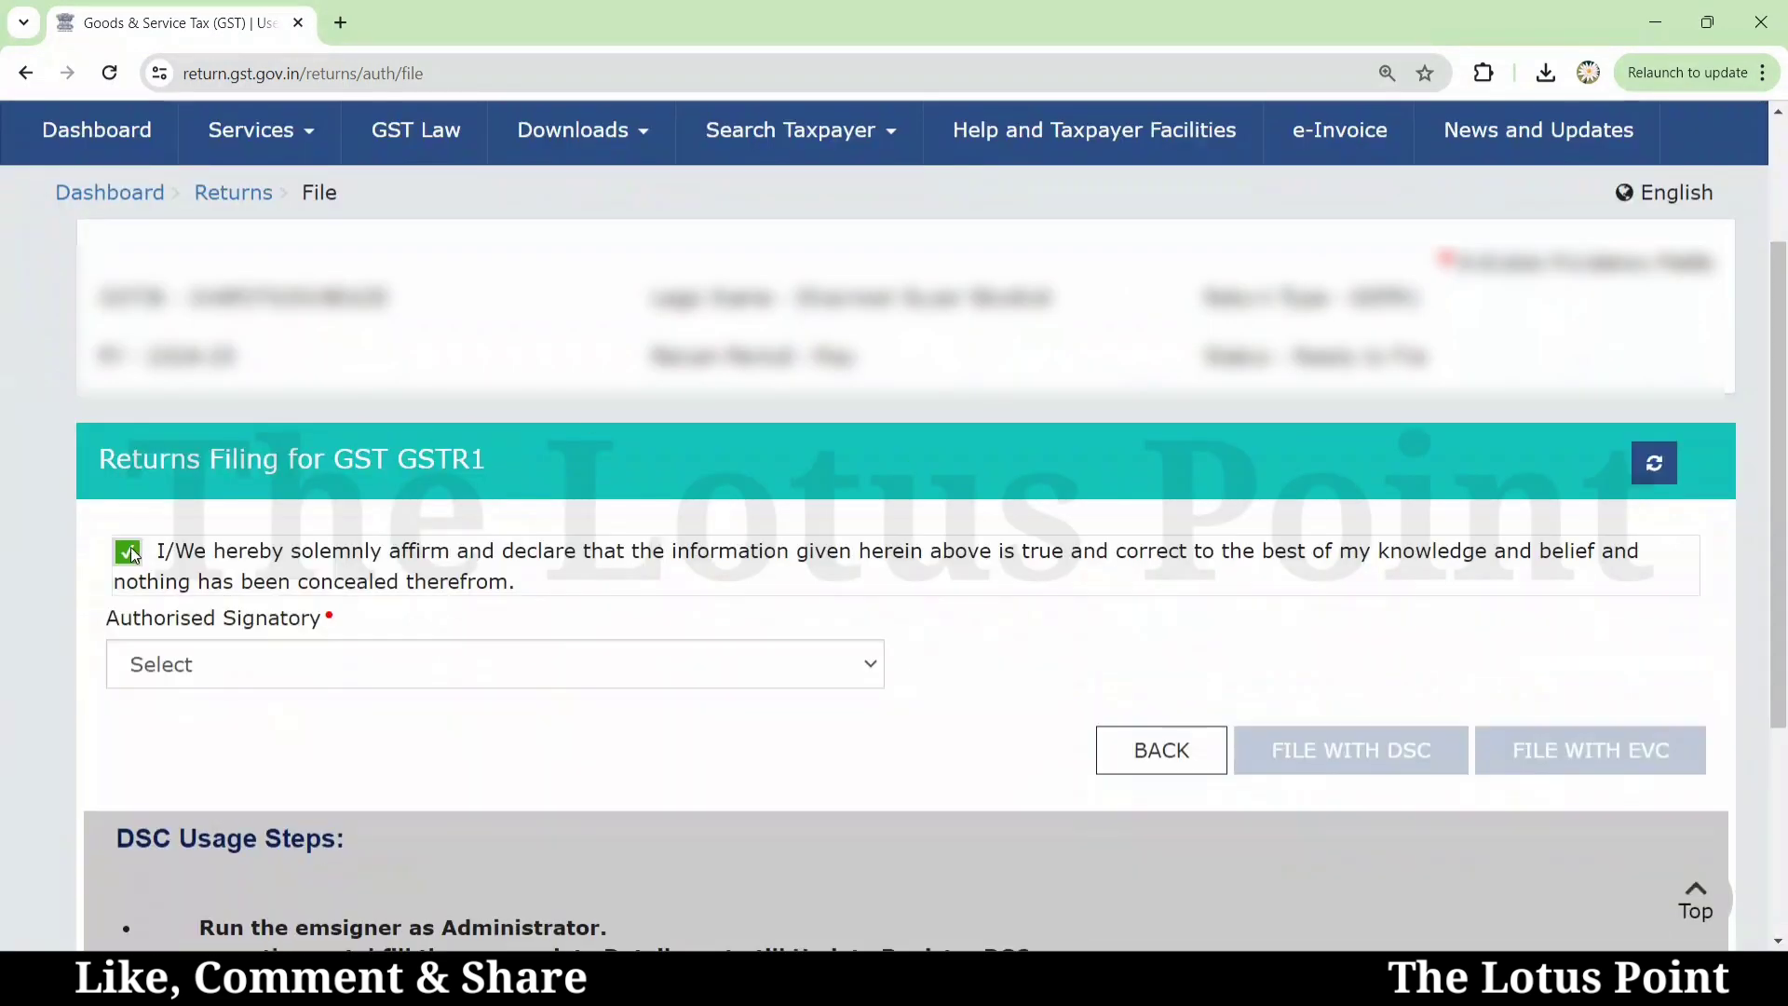
{"action": "left_click", "coordinate": [205, 669]}
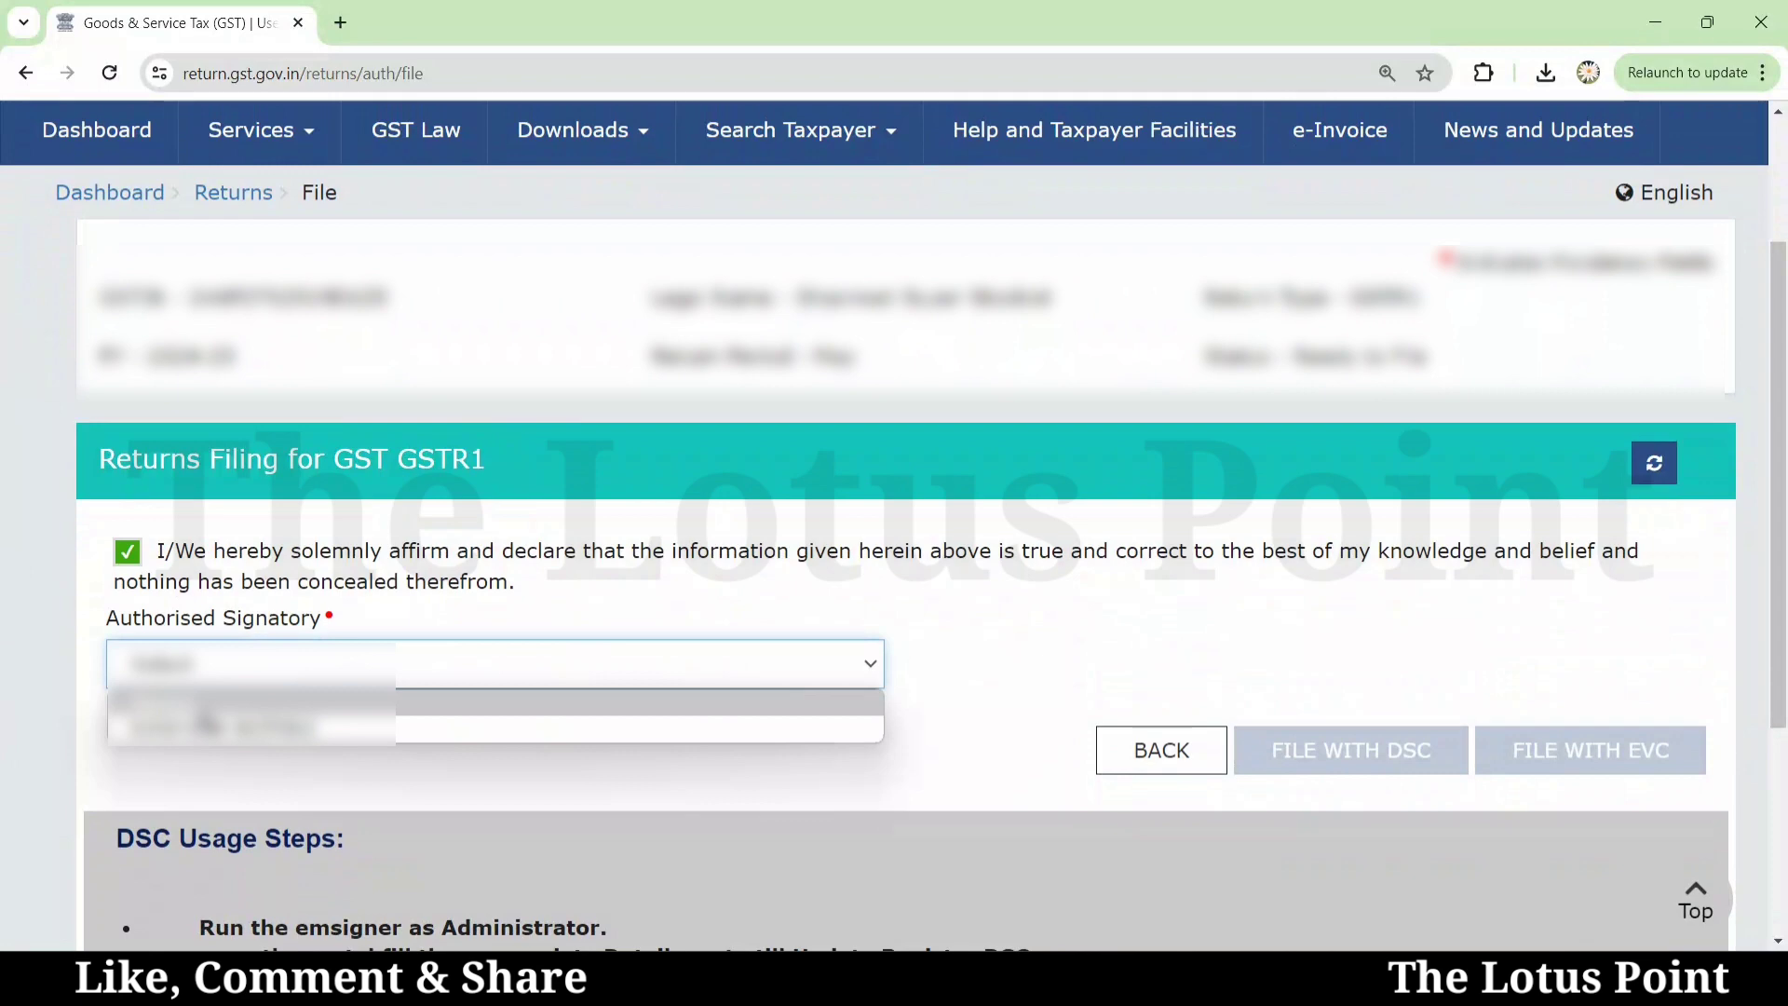
{"action": "left_click", "coordinate": [209, 729]}
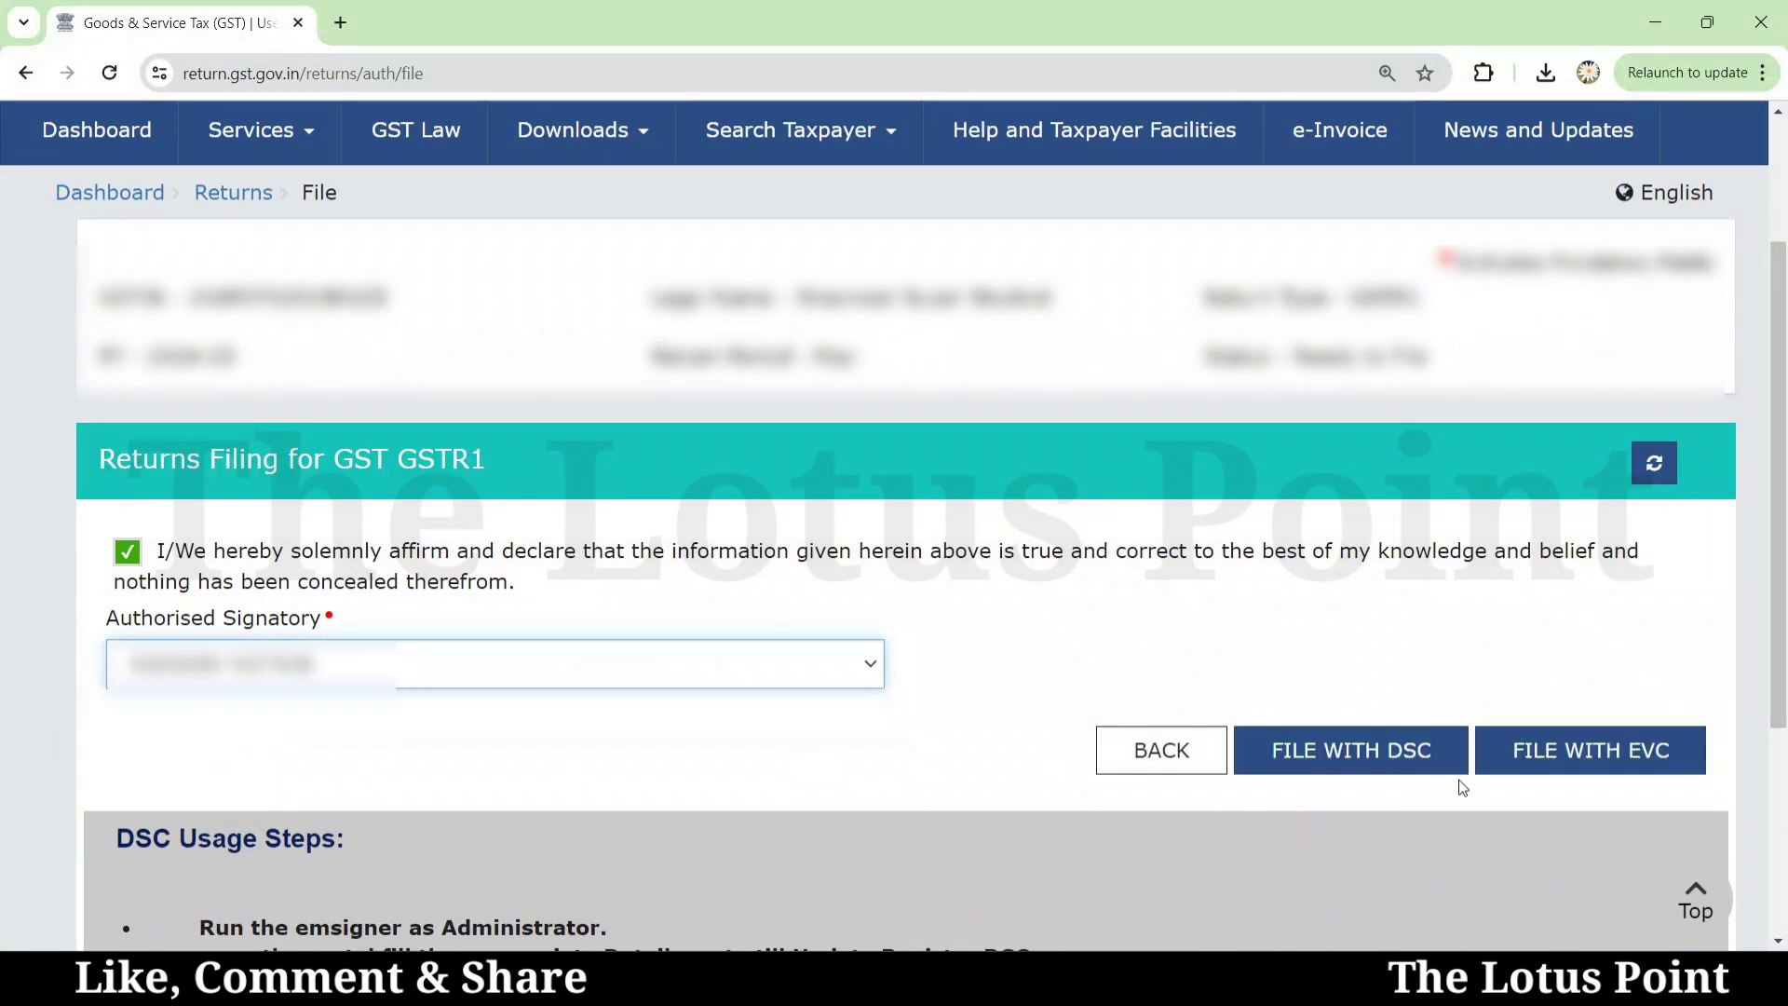
{"action": "left_click", "coordinate": [1600, 759]}
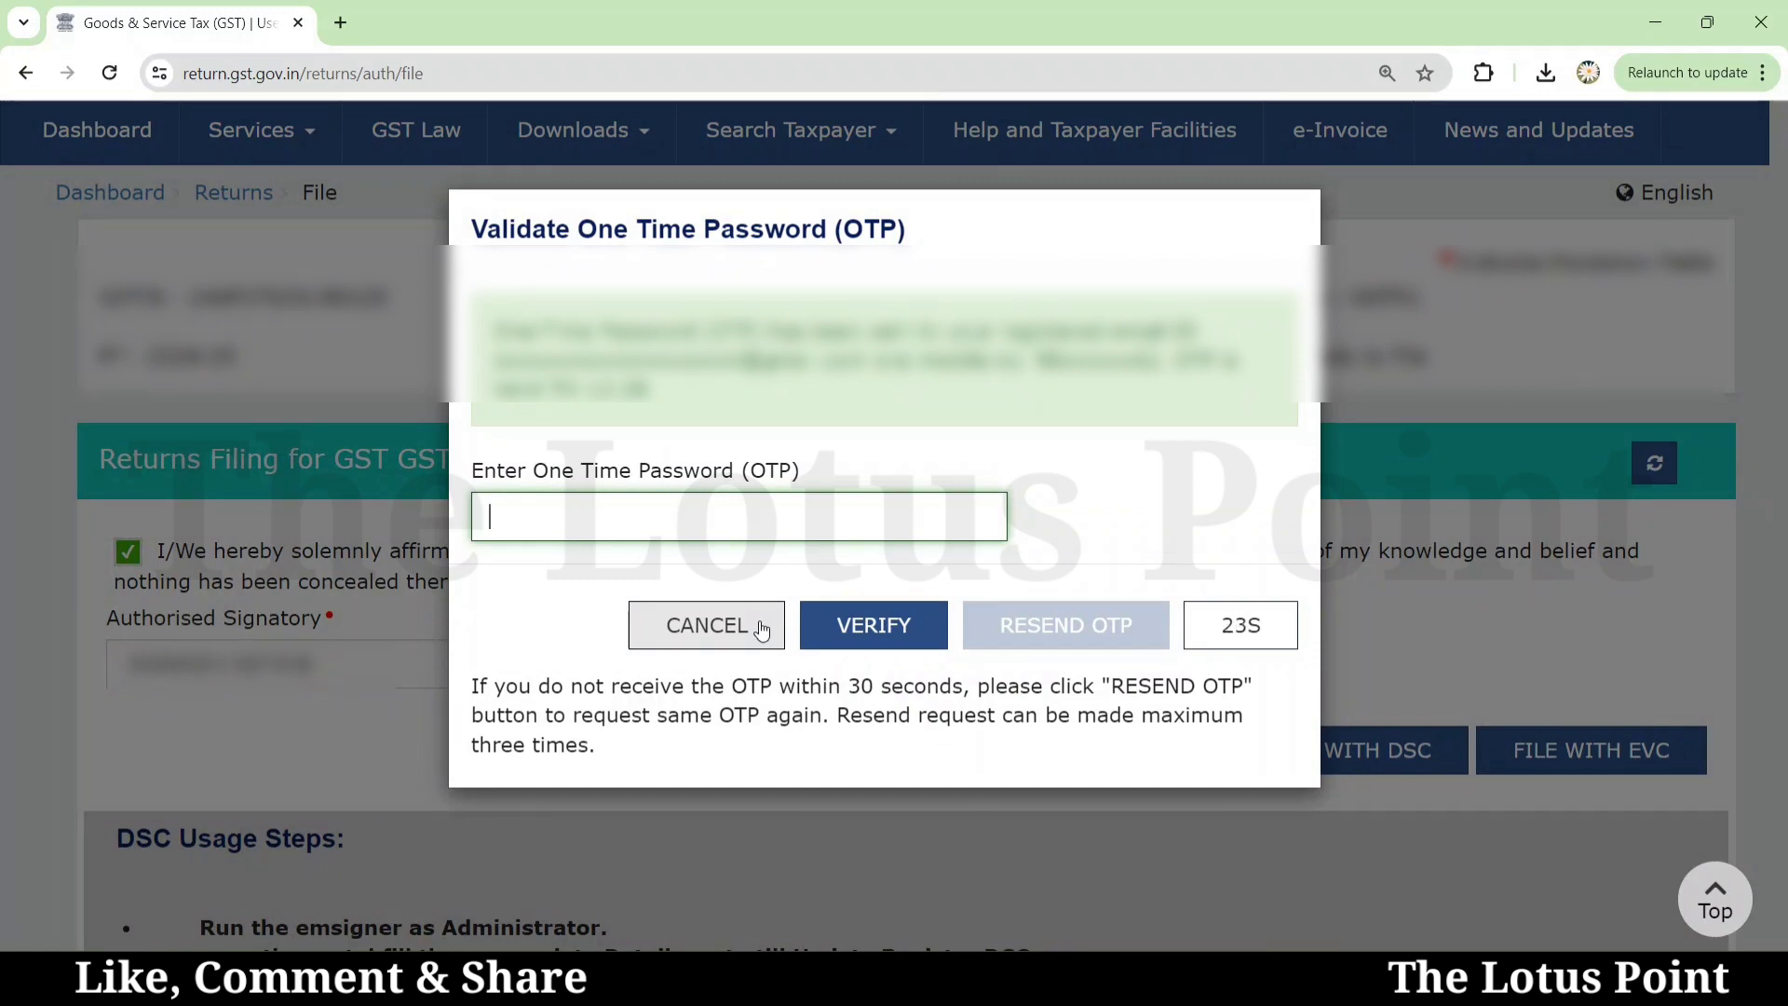
Step: Switch to TallyPrime's sales voucher register for May 2024
{"action": "key", "text": "alt+Tab"}
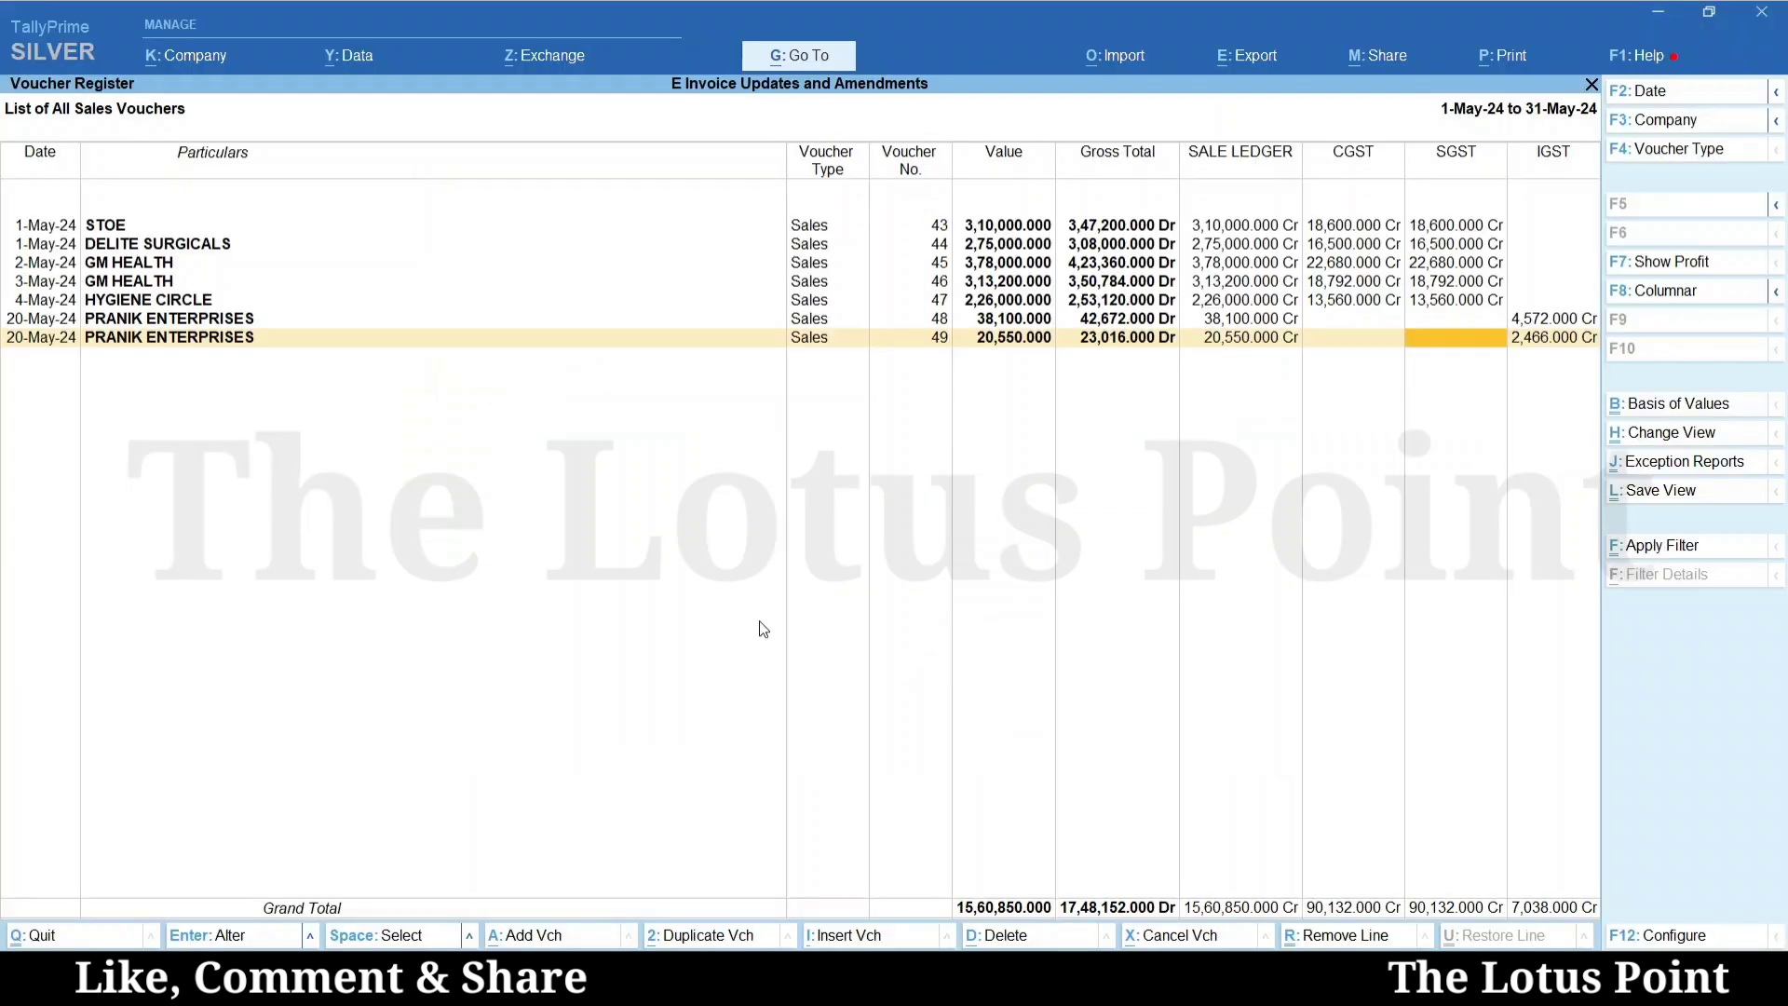